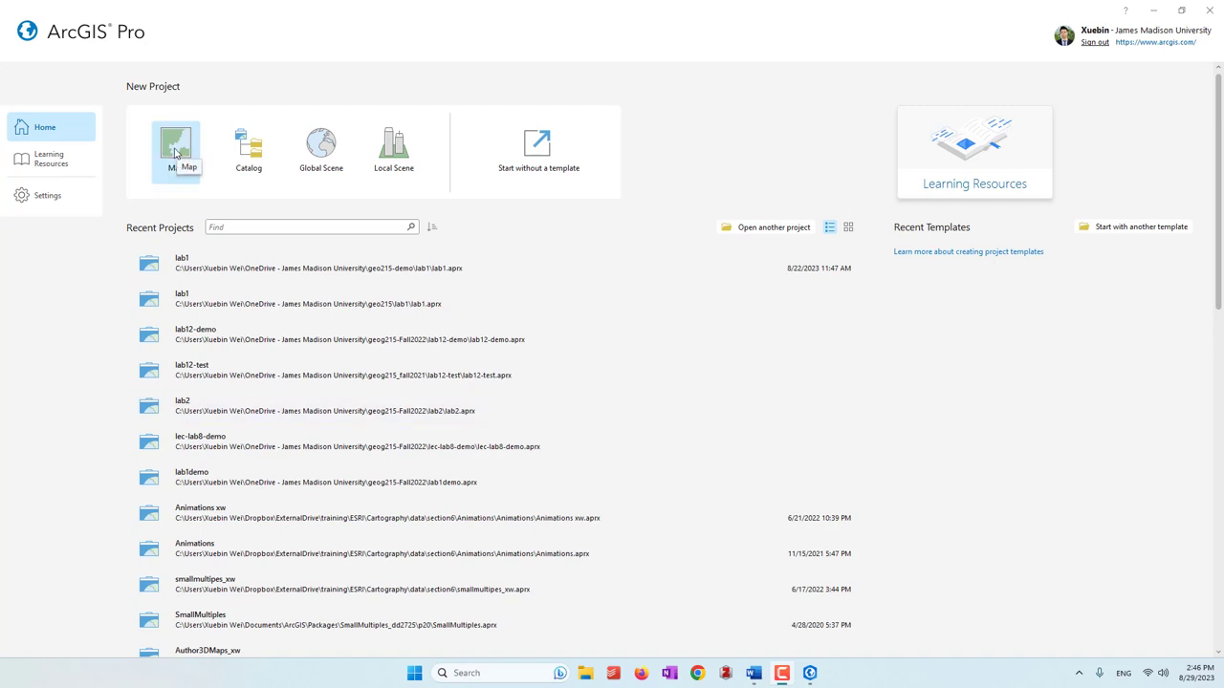
Start a new project from the Map template and name it lab2
click(175, 153)
double_click(565, 304)
text(lab2)
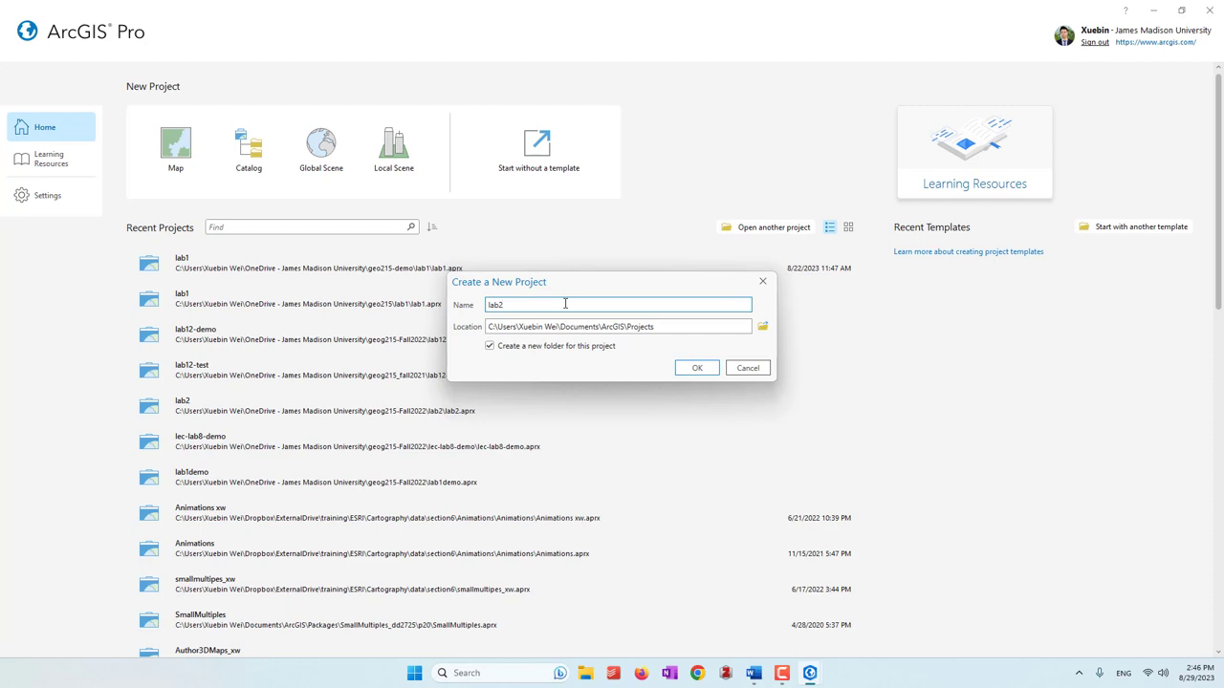
Set the project location to the geo215-demo folder in OneDrive - James Madison University and create the project
click(762, 327)
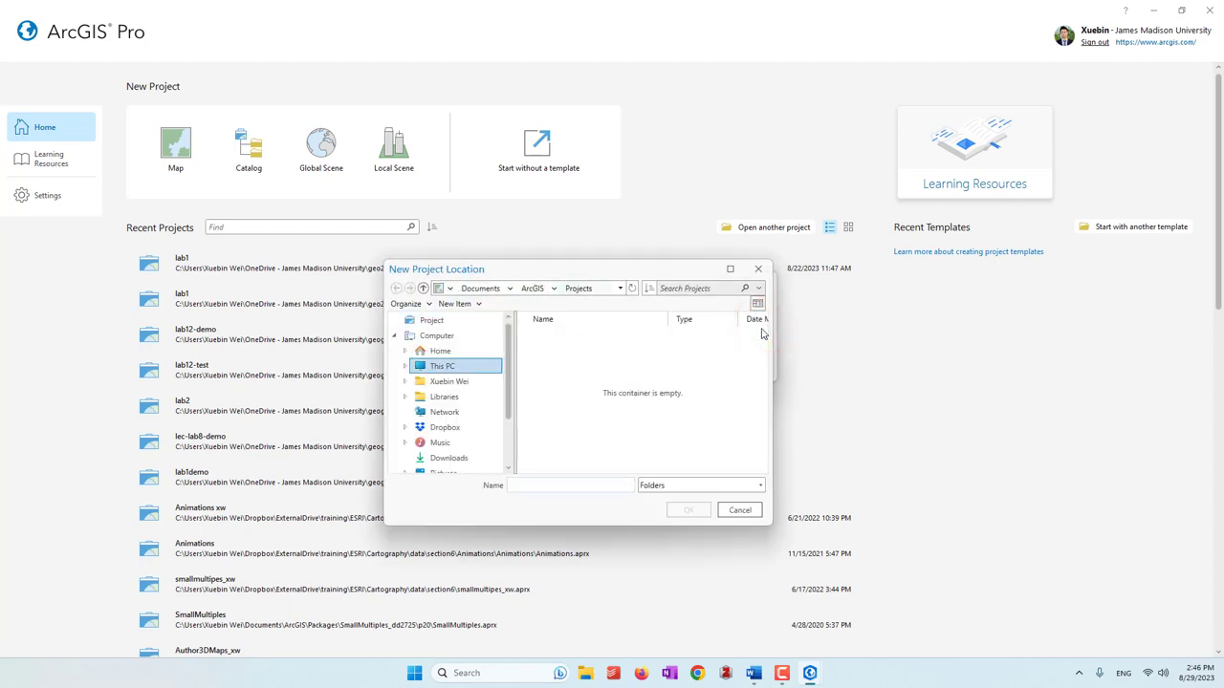
click(450, 381)
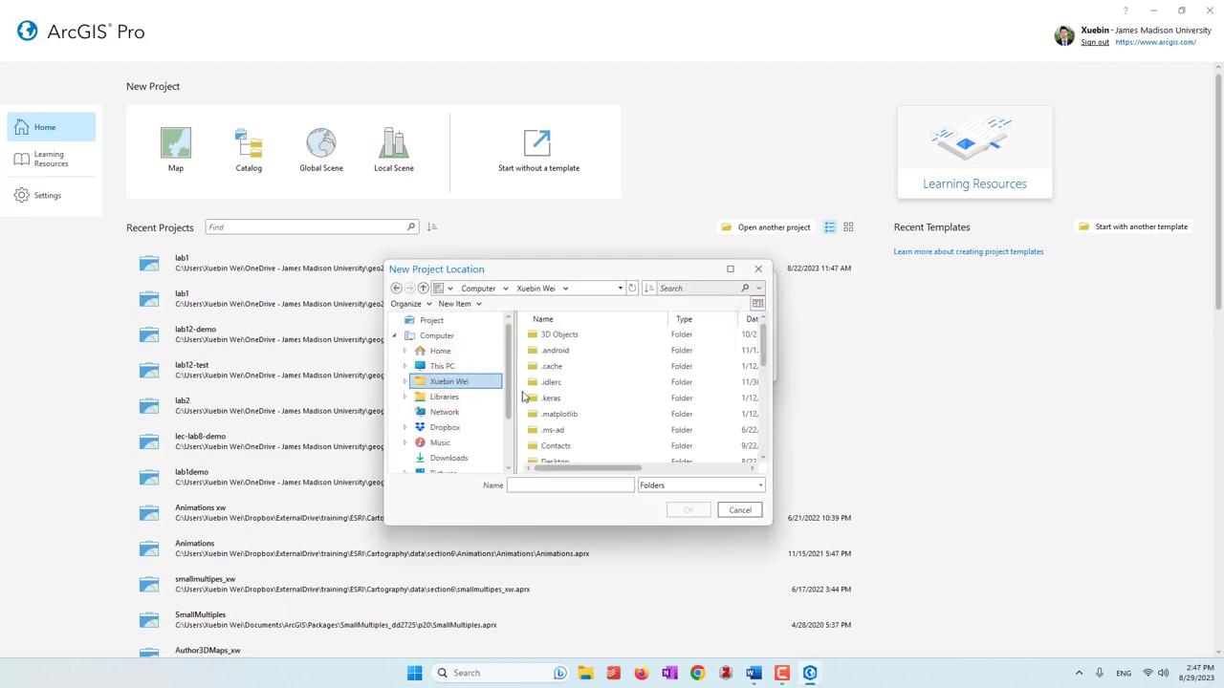
scroll(606, 430, down, 3)
double_click(606, 431)
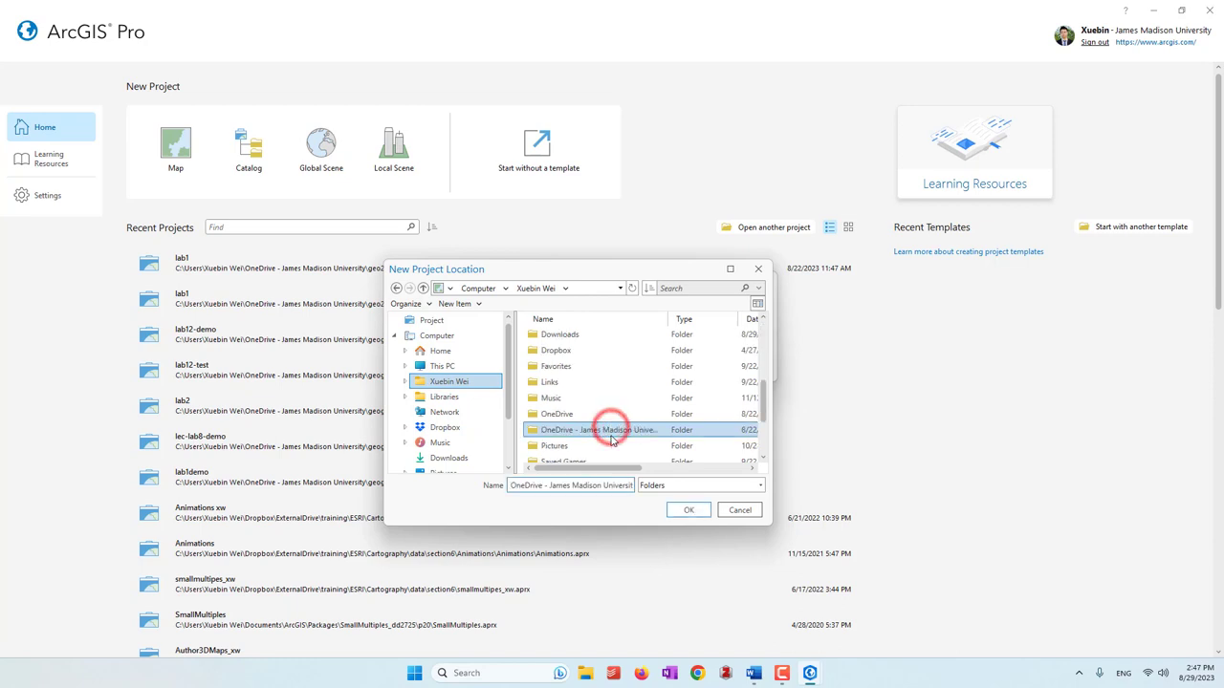
click(593, 397)
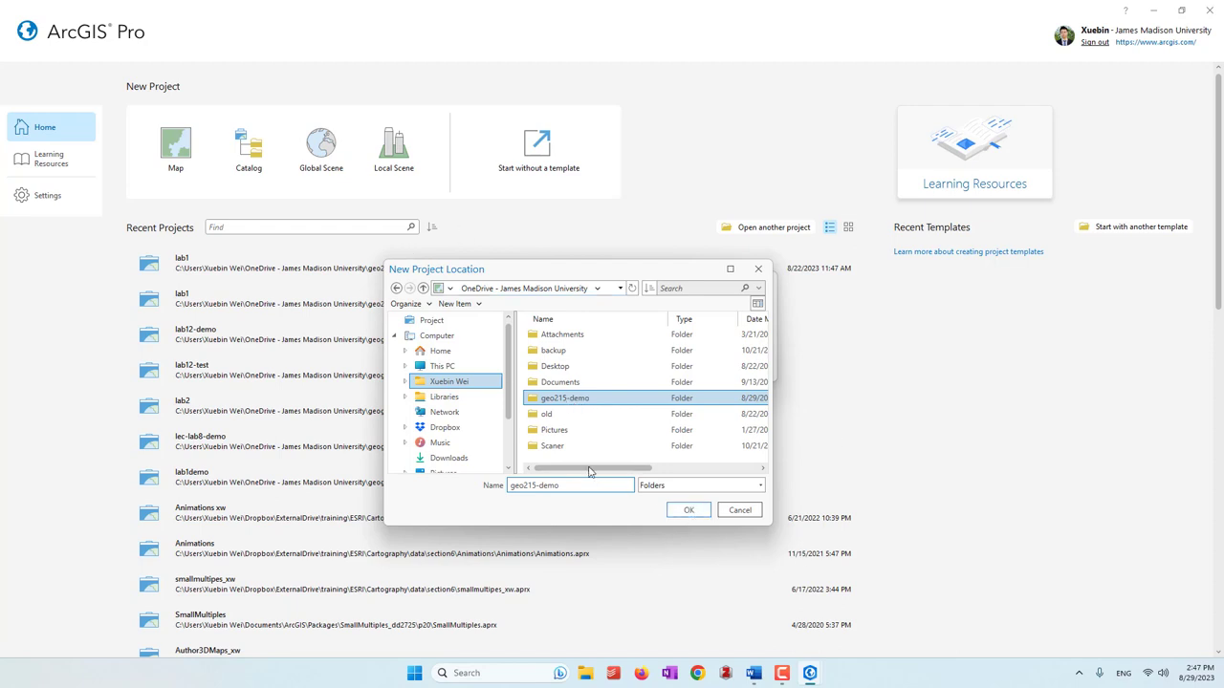
click(689, 511)
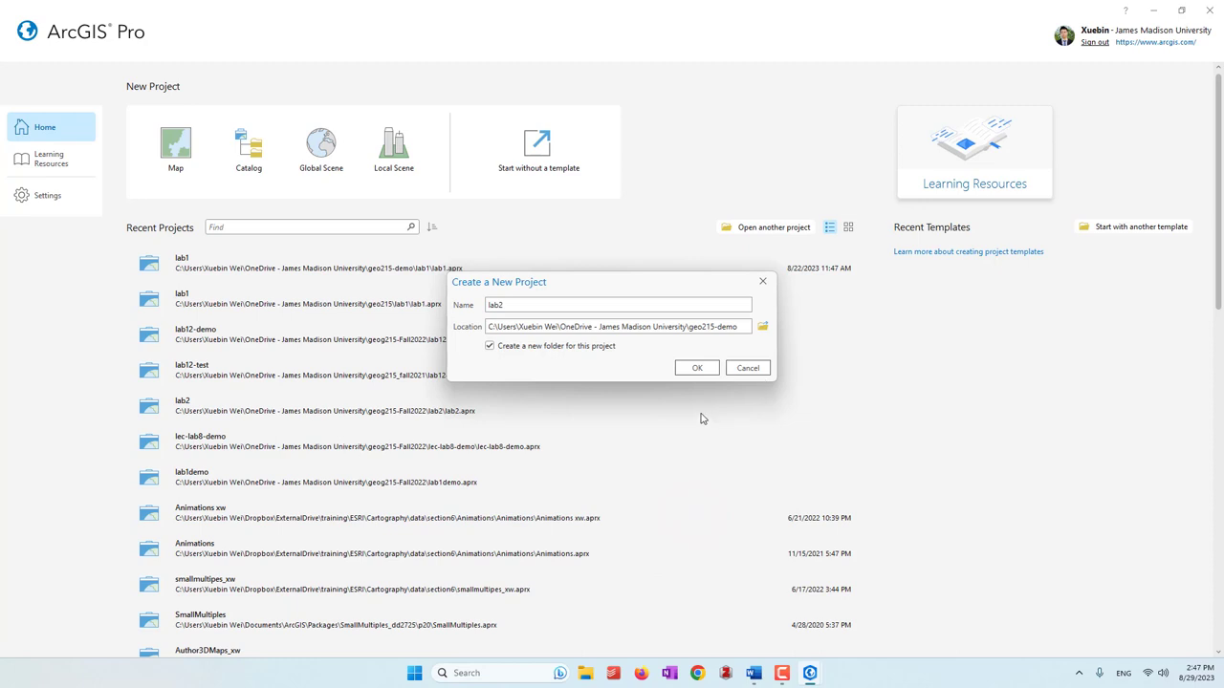
click(688, 369)
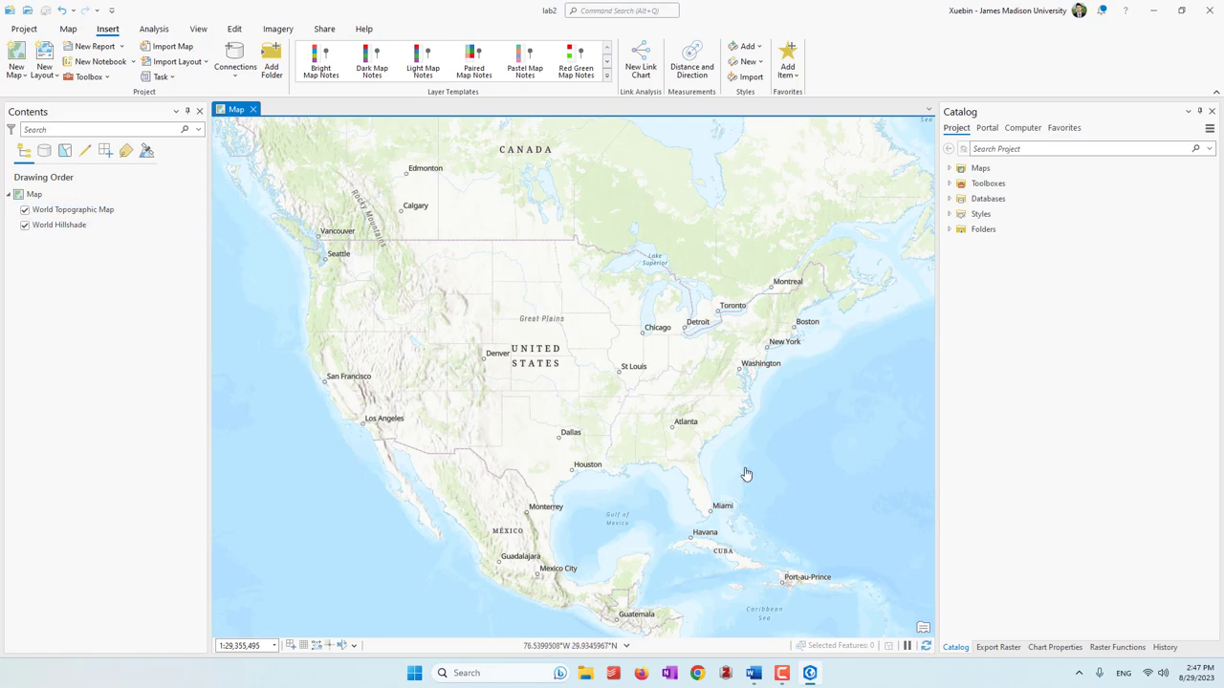
Turn off the World Topographic Map and World Hillshade basemap layers
click(24, 209)
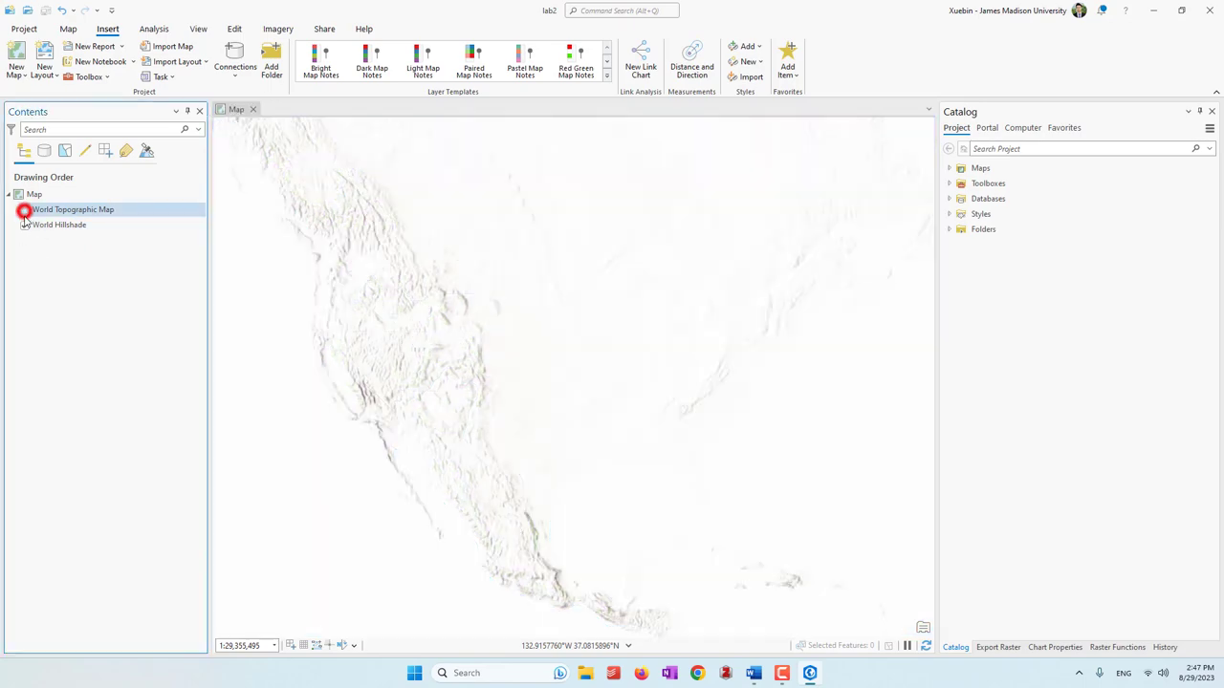
click(24, 224)
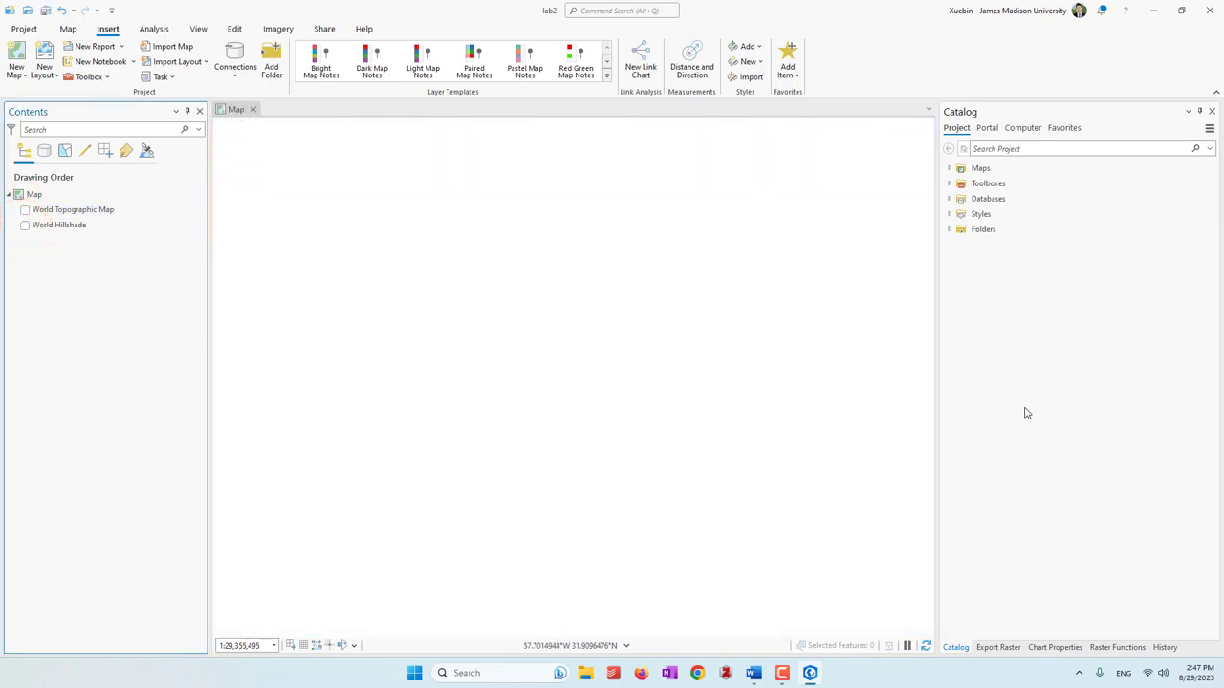
Search ArcGIS Online for "image in harrisonburg" and add the Image in Harrisonburg layer package to the map
click(984, 130)
mouse_move(1093, 361)
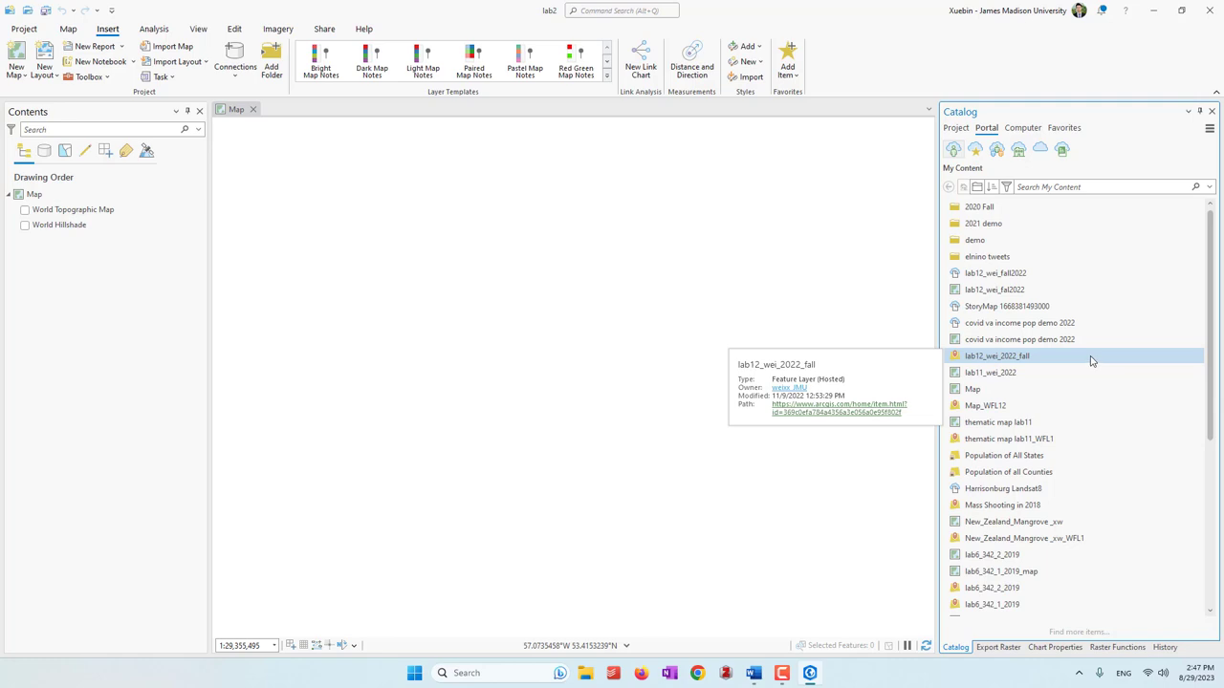
click(1041, 150)
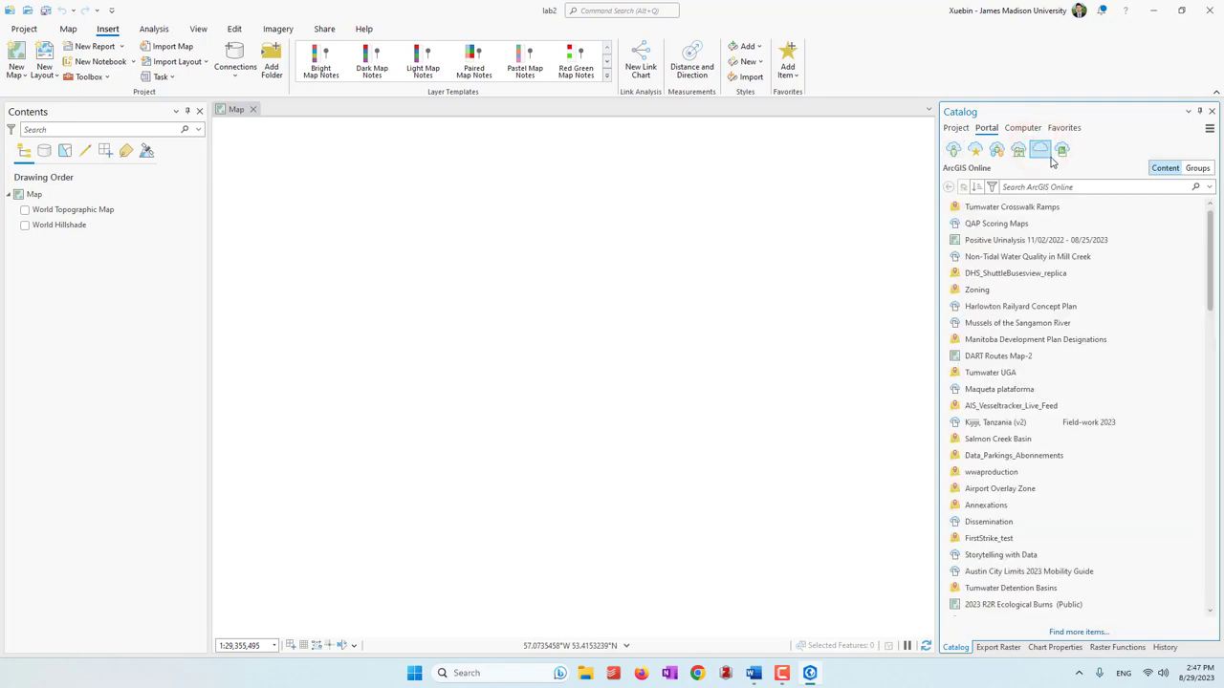
click(1111, 186)
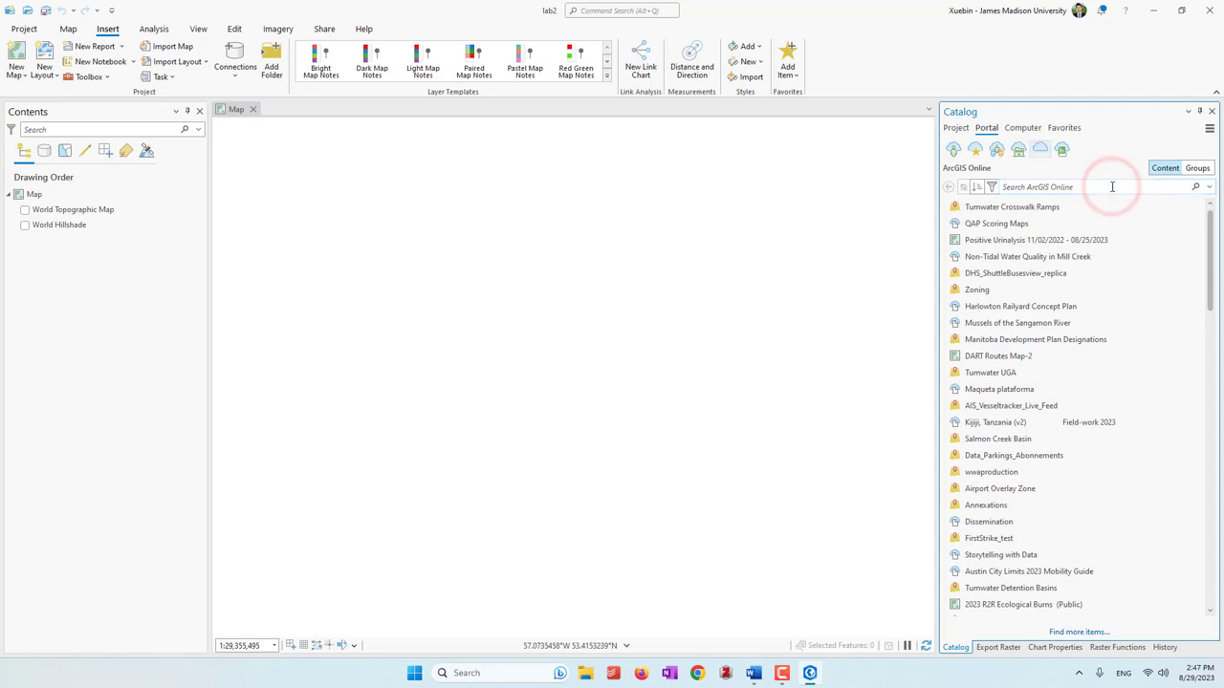
text(image in harr)
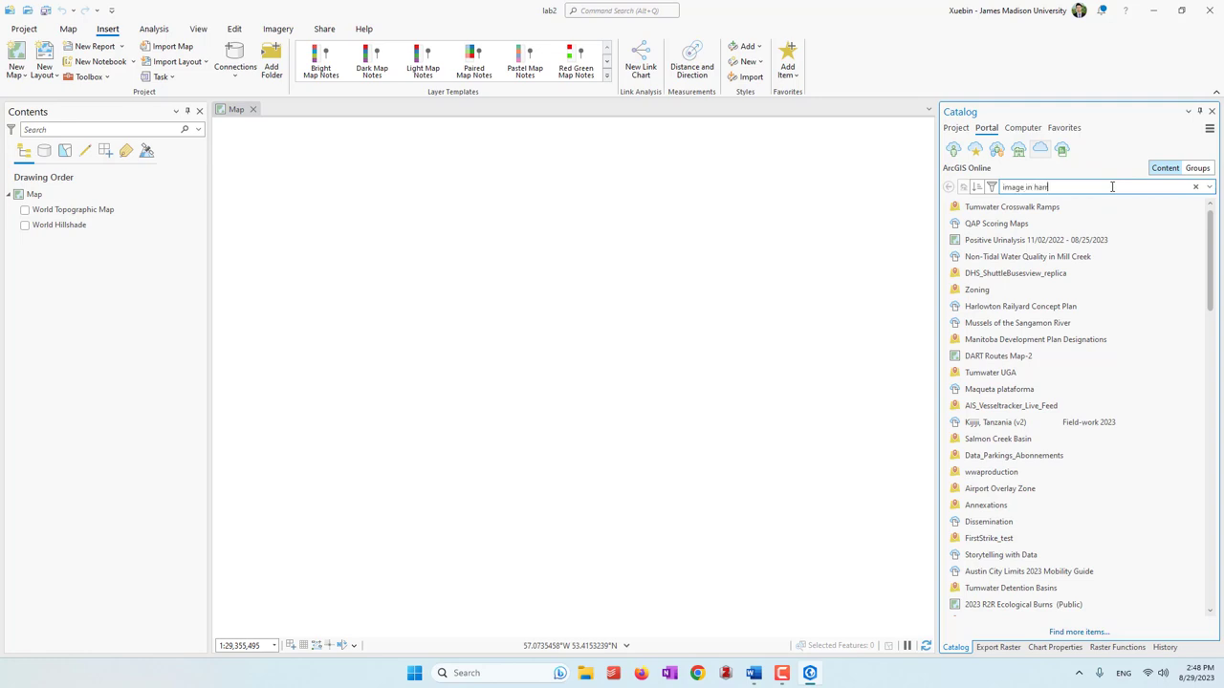
text(isonburg)
key(Return)
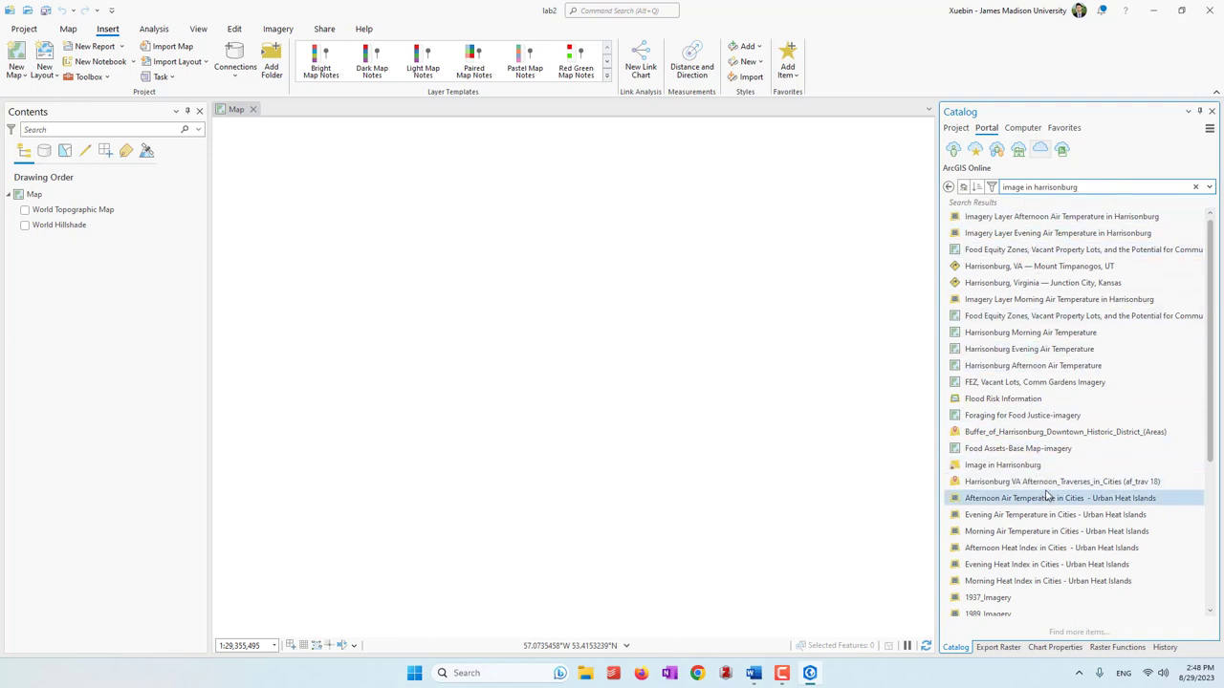
mouse_move(969, 469)
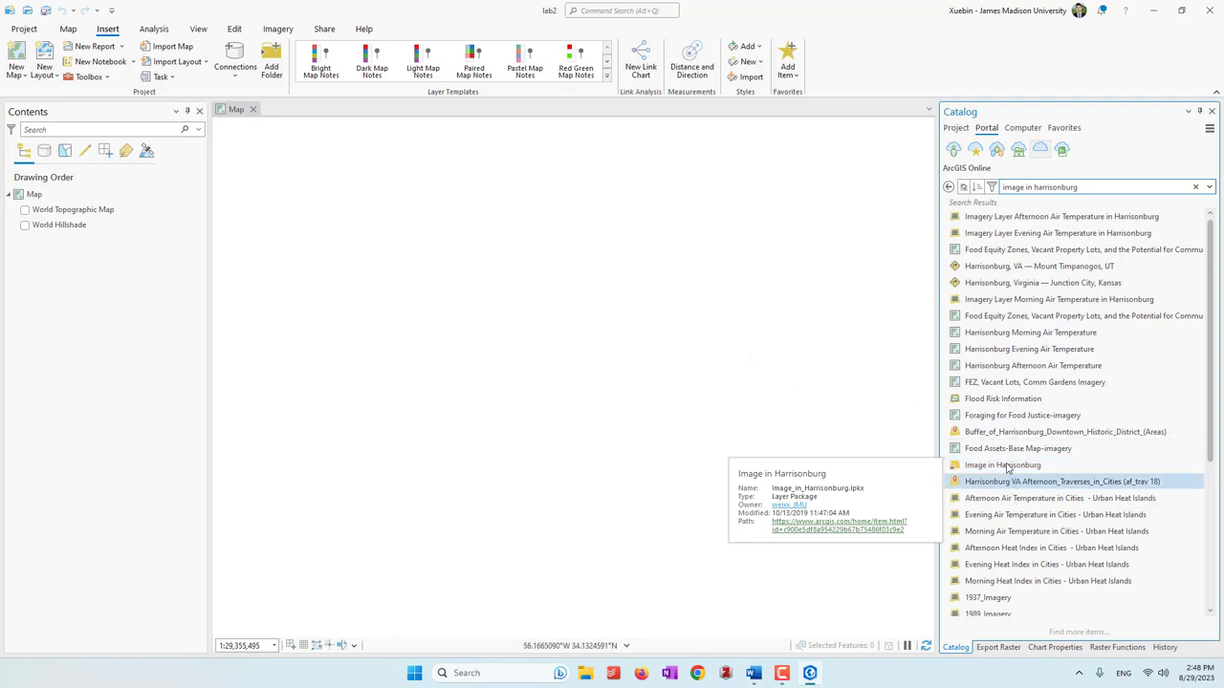
drag(1008, 466, 707, 331)
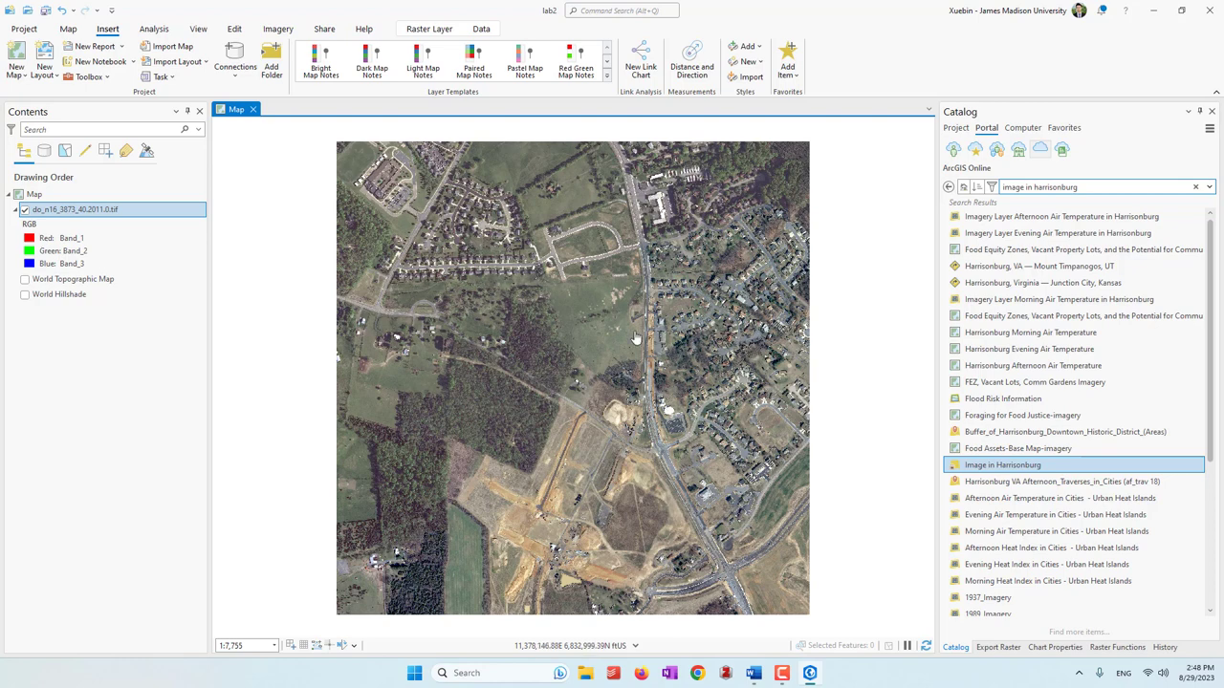
Change the Harrisonburg raster layer's band combination to Color Infrared
scroll(609, 290, up, 5)
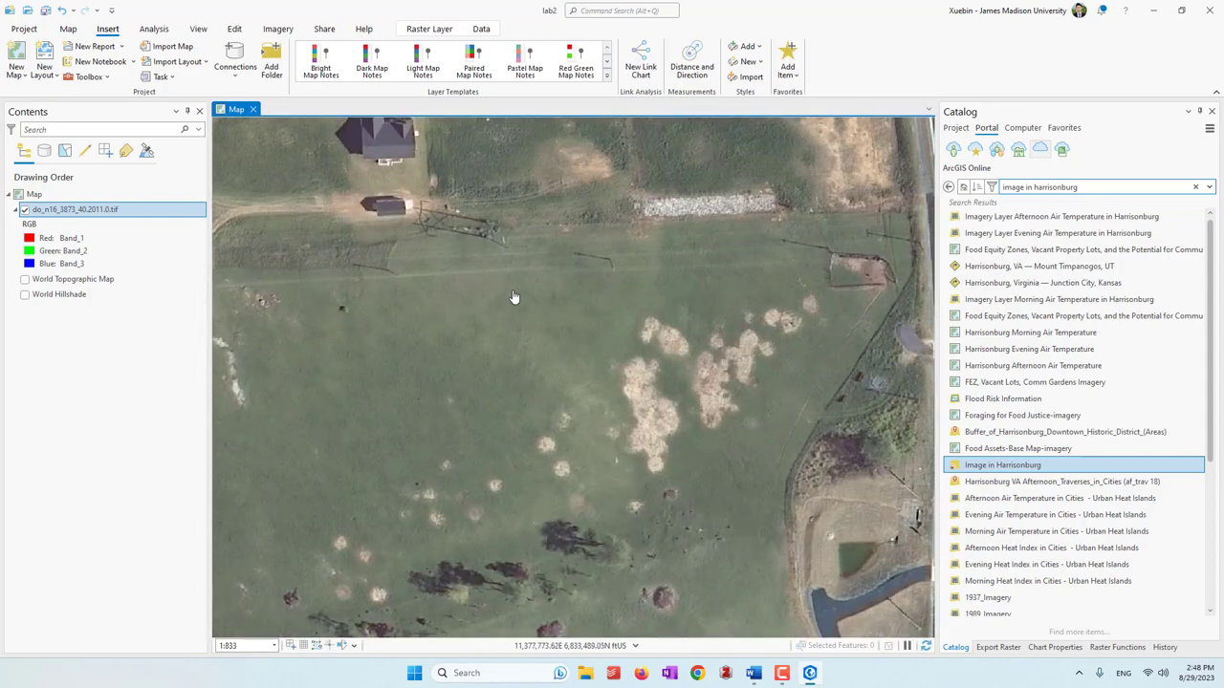
scroll(513, 296, down, 4)
scroll(645, 338, up, 5)
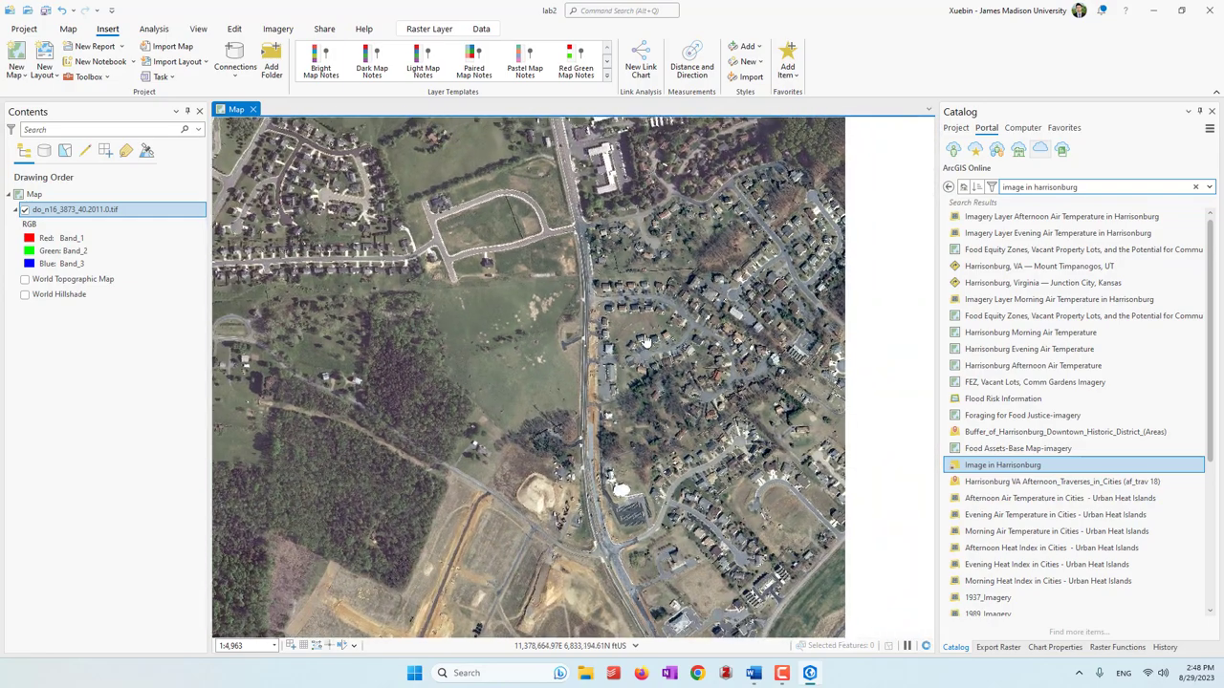
scroll(645, 338, down, 3)
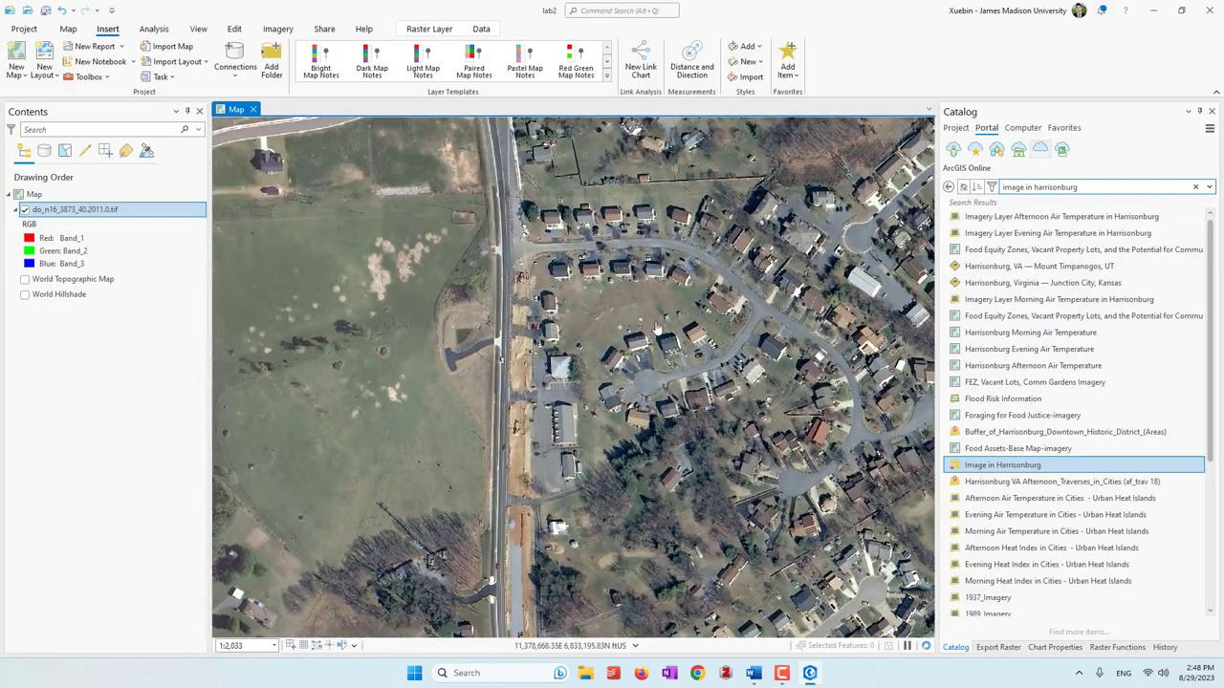
scroll(679, 315, up, 2)
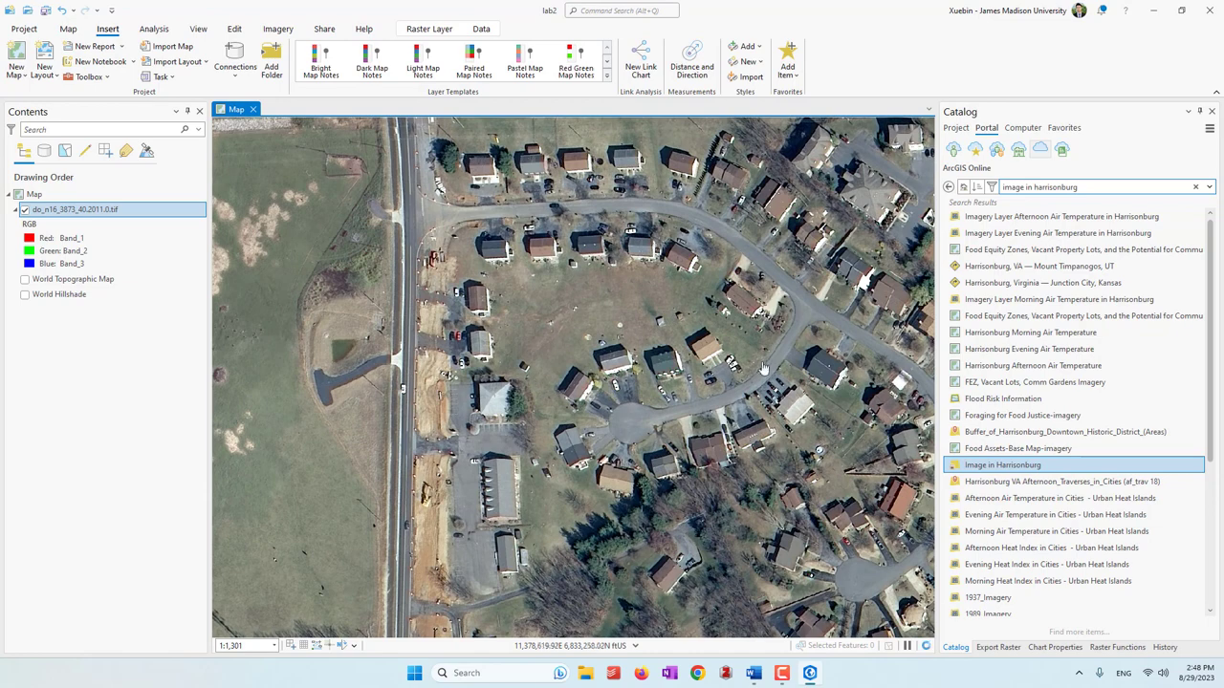
scroll(731, 309, down, 4)
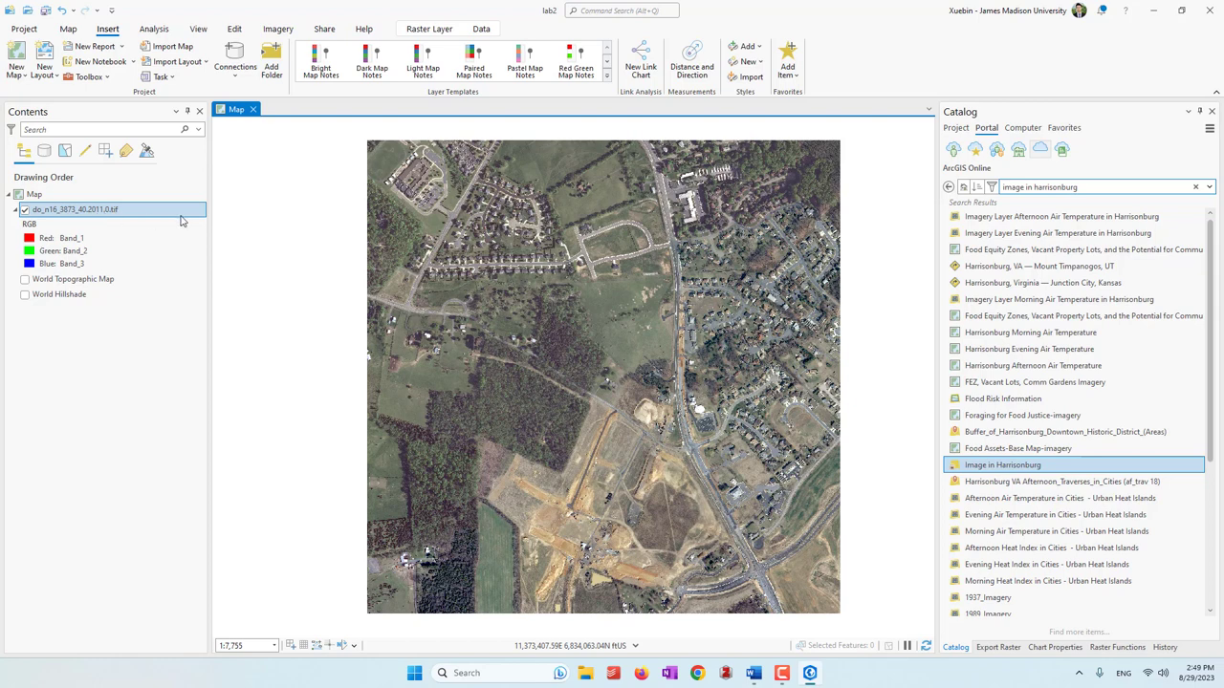
click(429, 31)
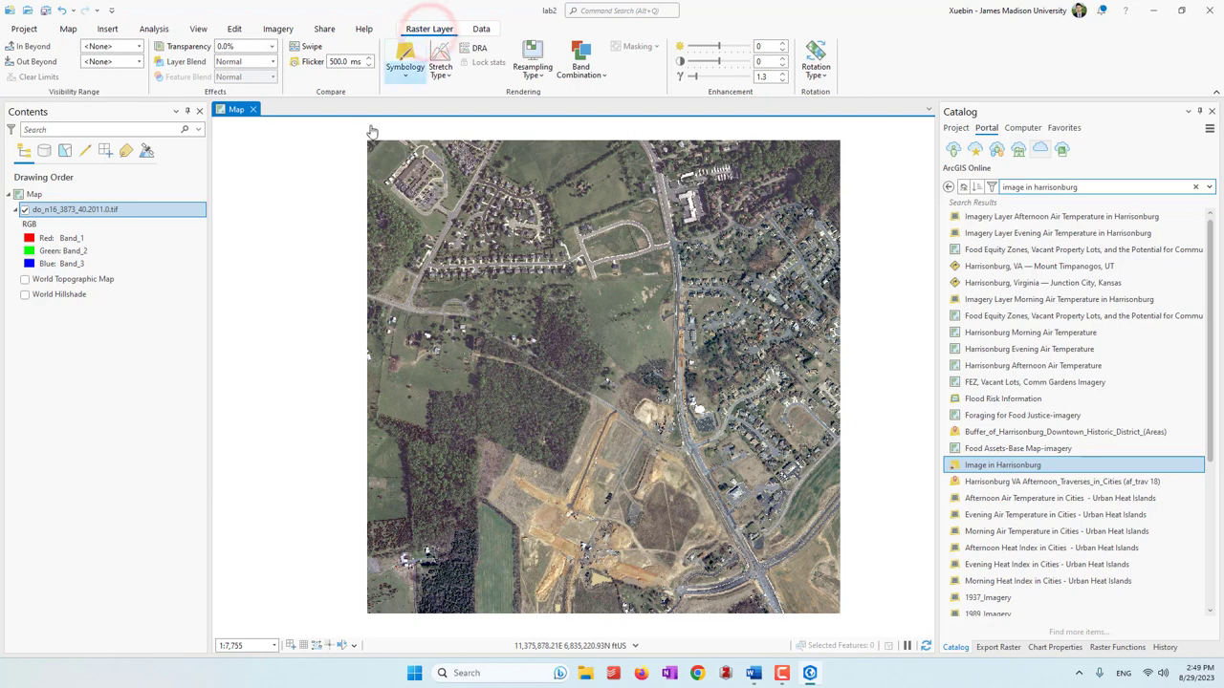
click(586, 80)
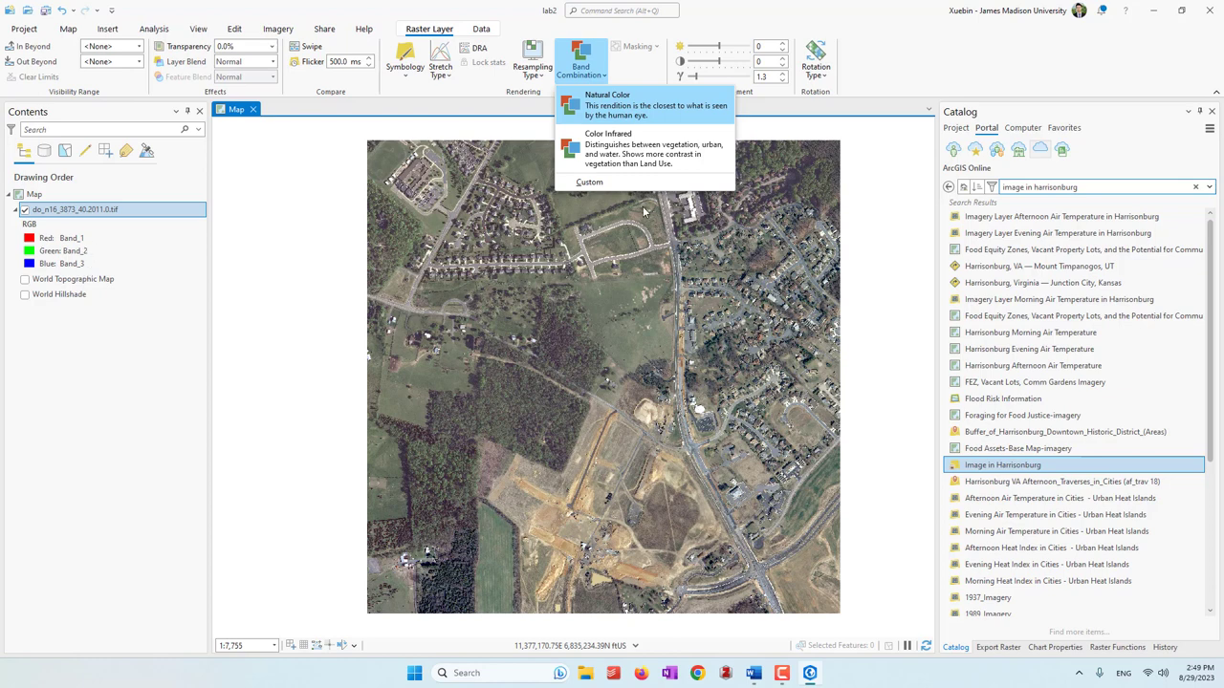
click(609, 154)
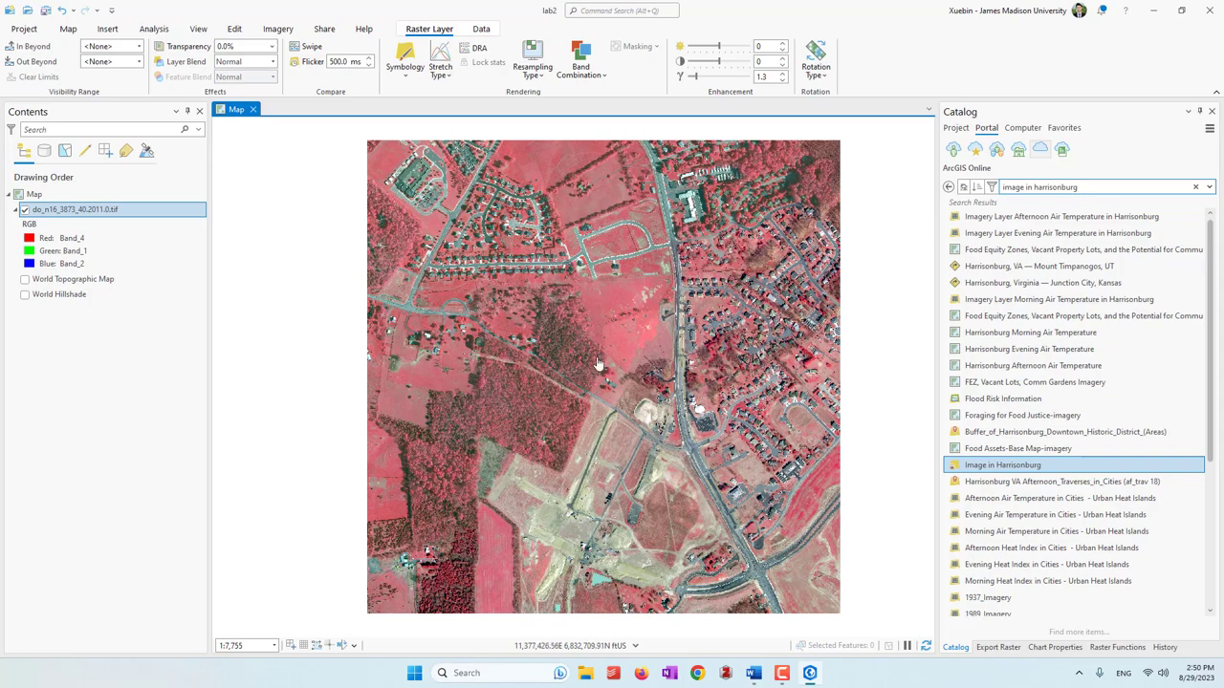
Try Dynamic Range Adjustment on the color infrared image and switch it back off
scroll(596, 349, up, 4)
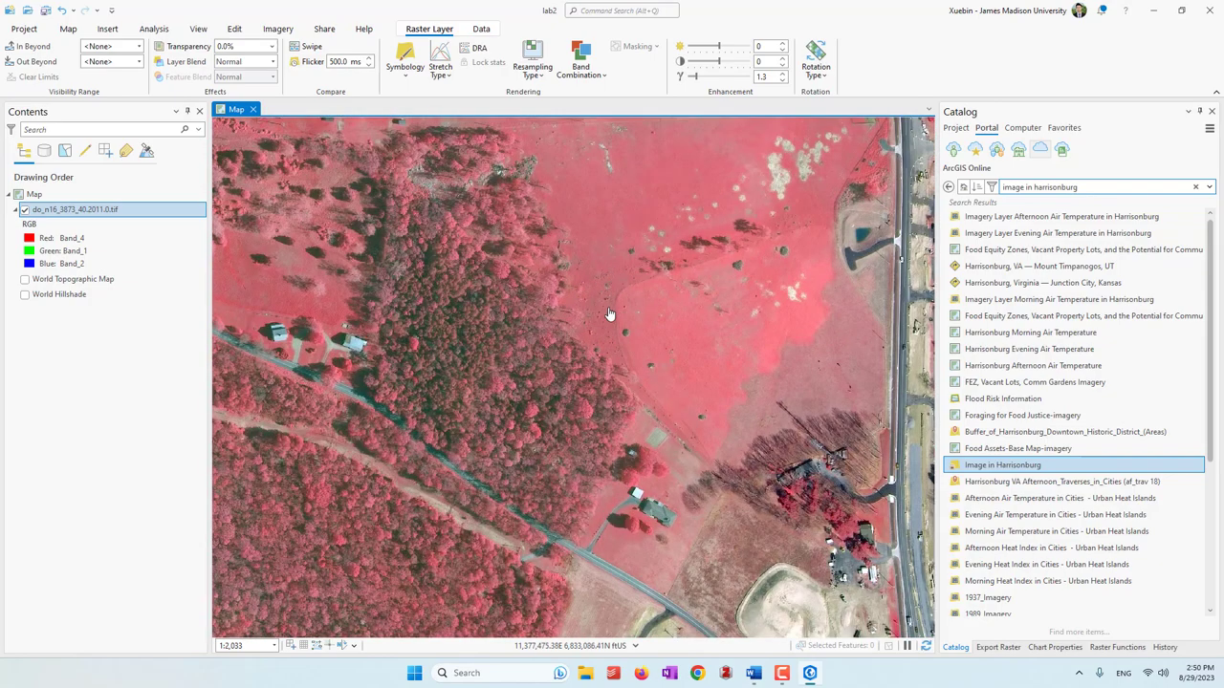
scroll(618, 304, down, 4)
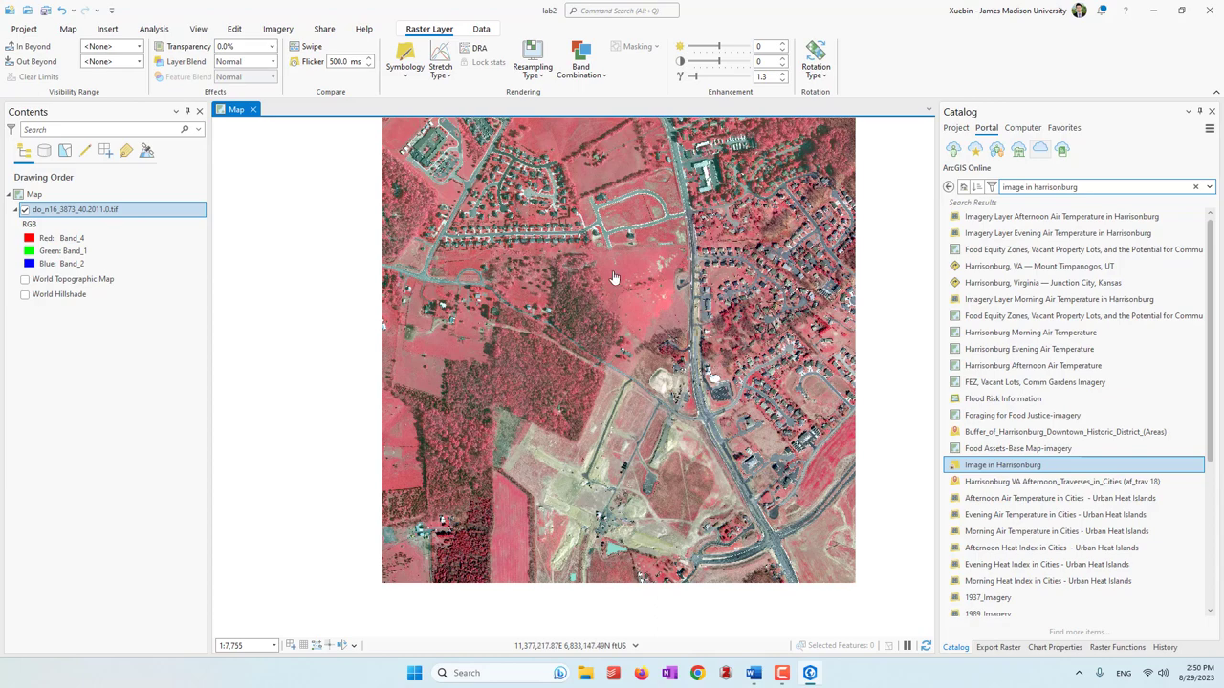
scroll(523, 384, down, 2)
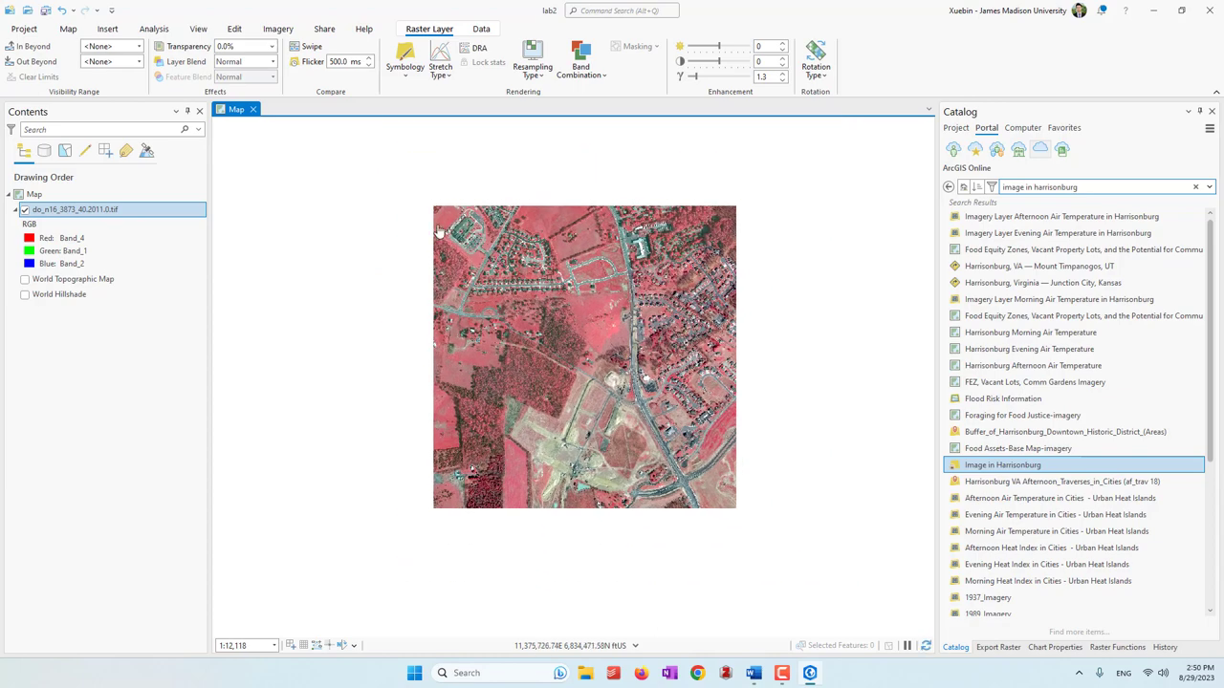
scroll(541, 220, up, 4)
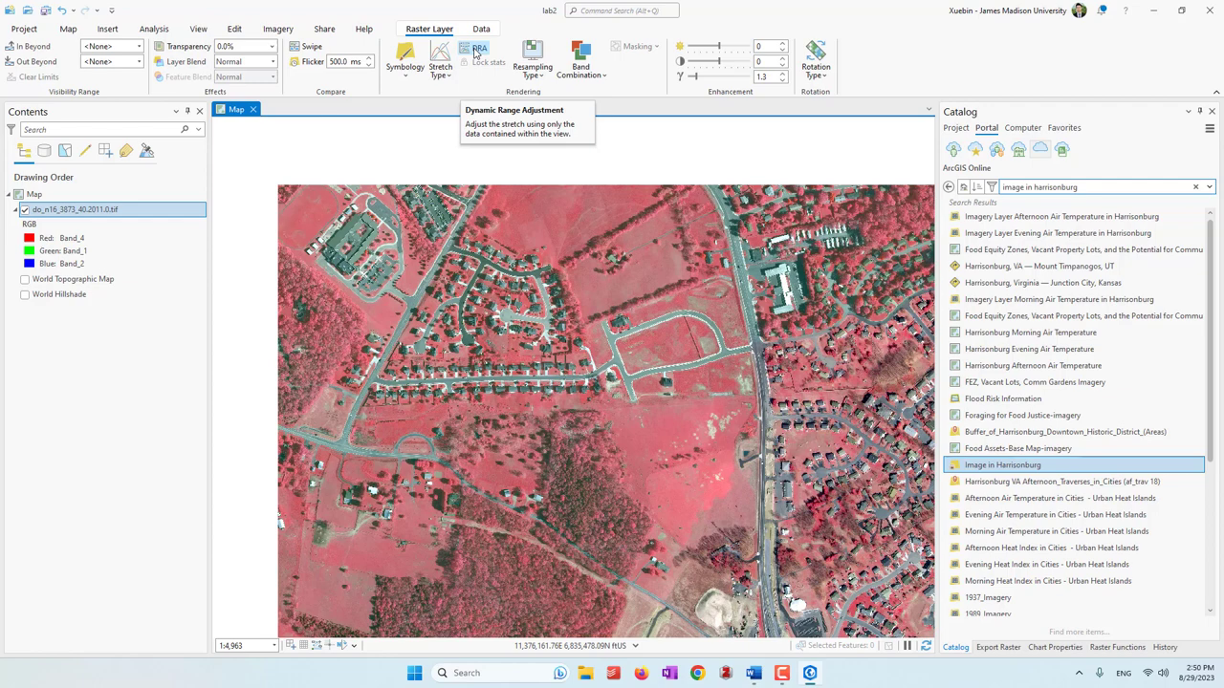
click(476, 50)
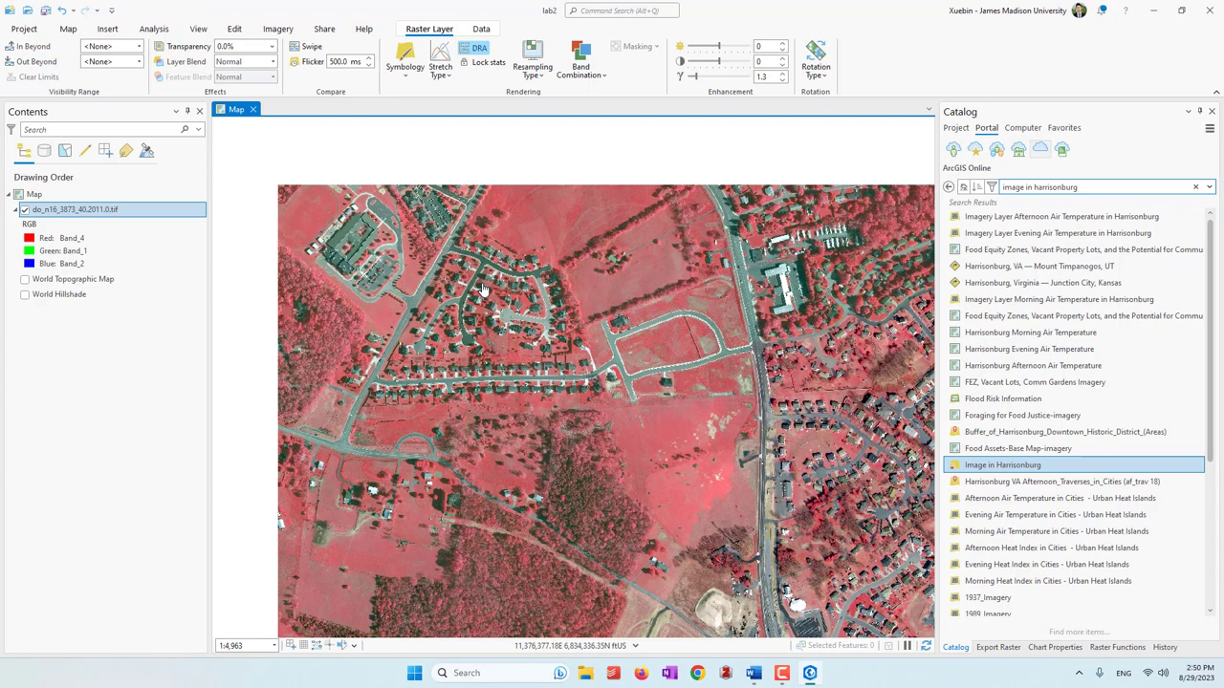
click(479, 47)
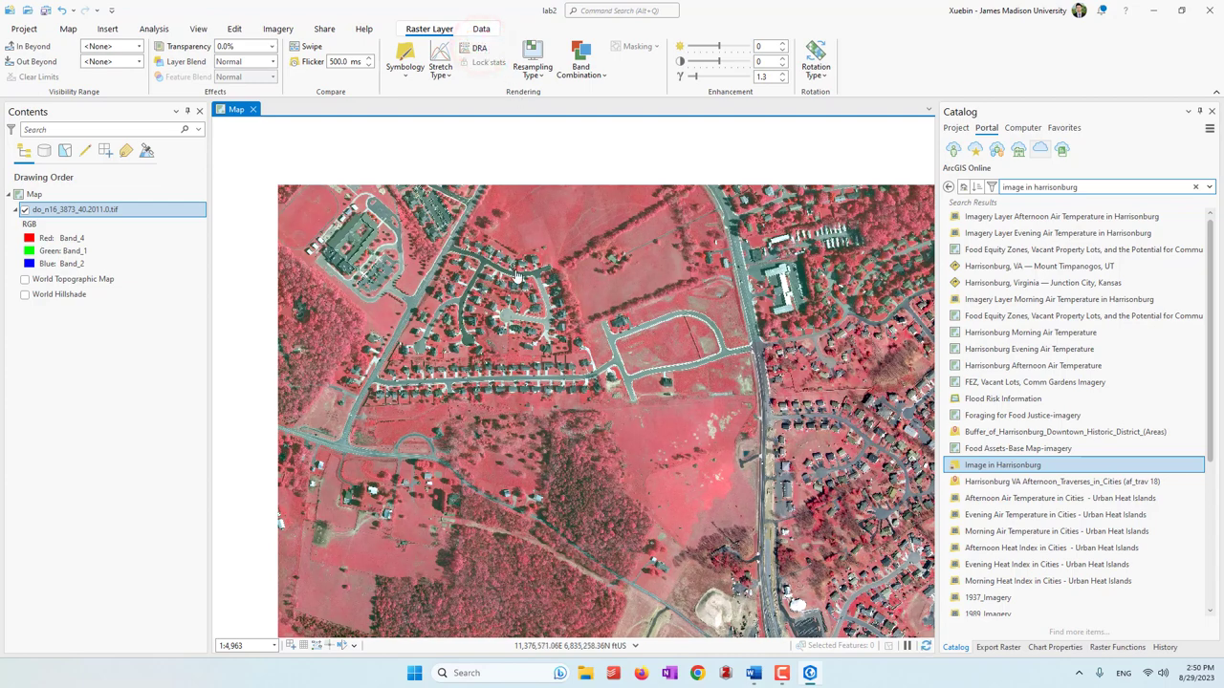
Enable Dynamic Range Adjustment for a close-up of the field beside the dark pit in the image's southern part
scroll(452, 234, down, 1)
scroll(472, 350, down, 5)
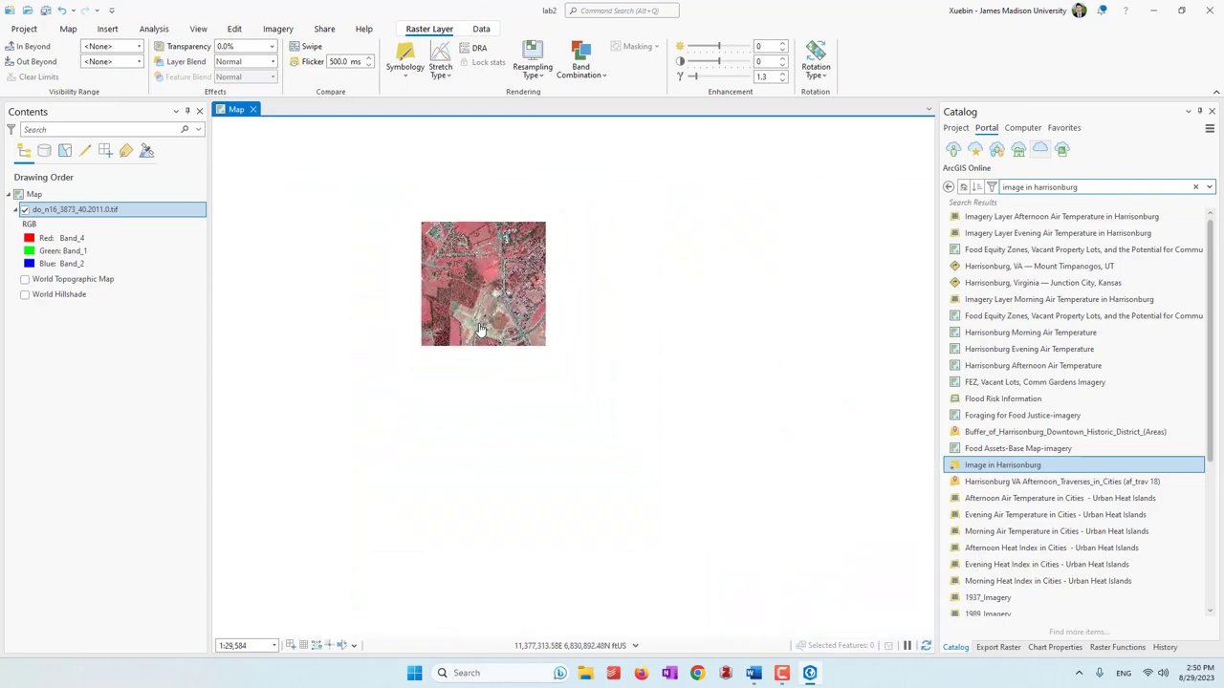
scroll(480, 330, up, 3)
scroll(481, 330, up, 4)
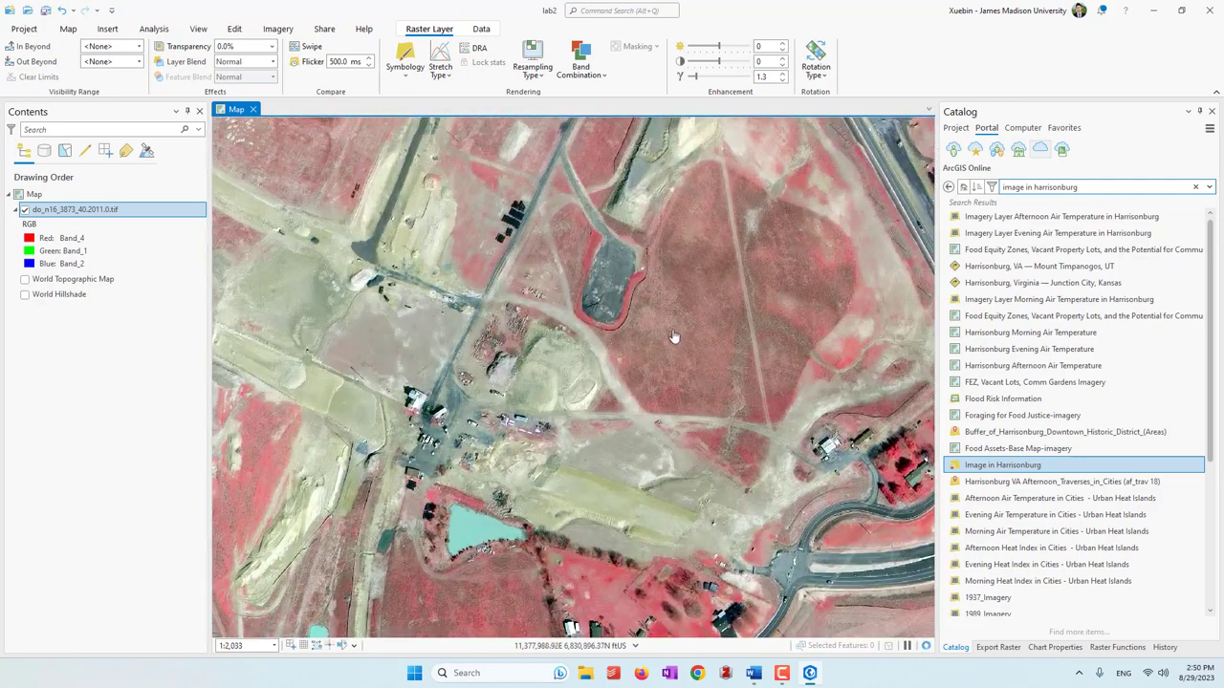
scroll(550, 389, up, 3)
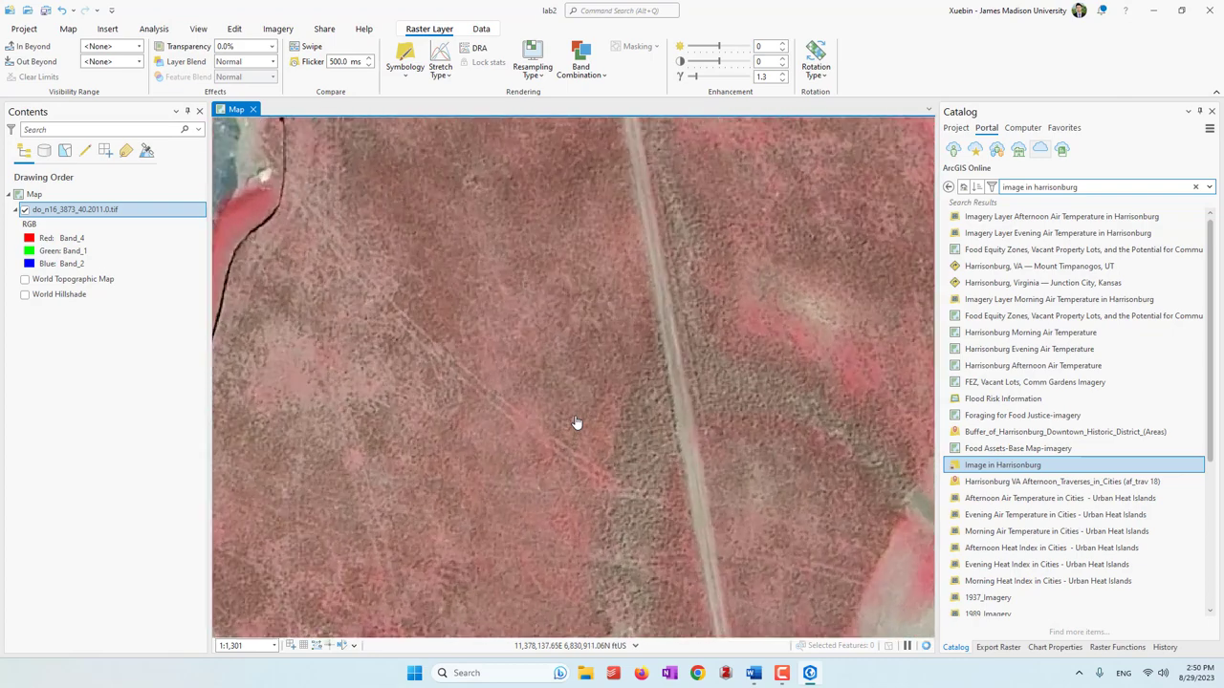
scroll(576, 422, down, 1)
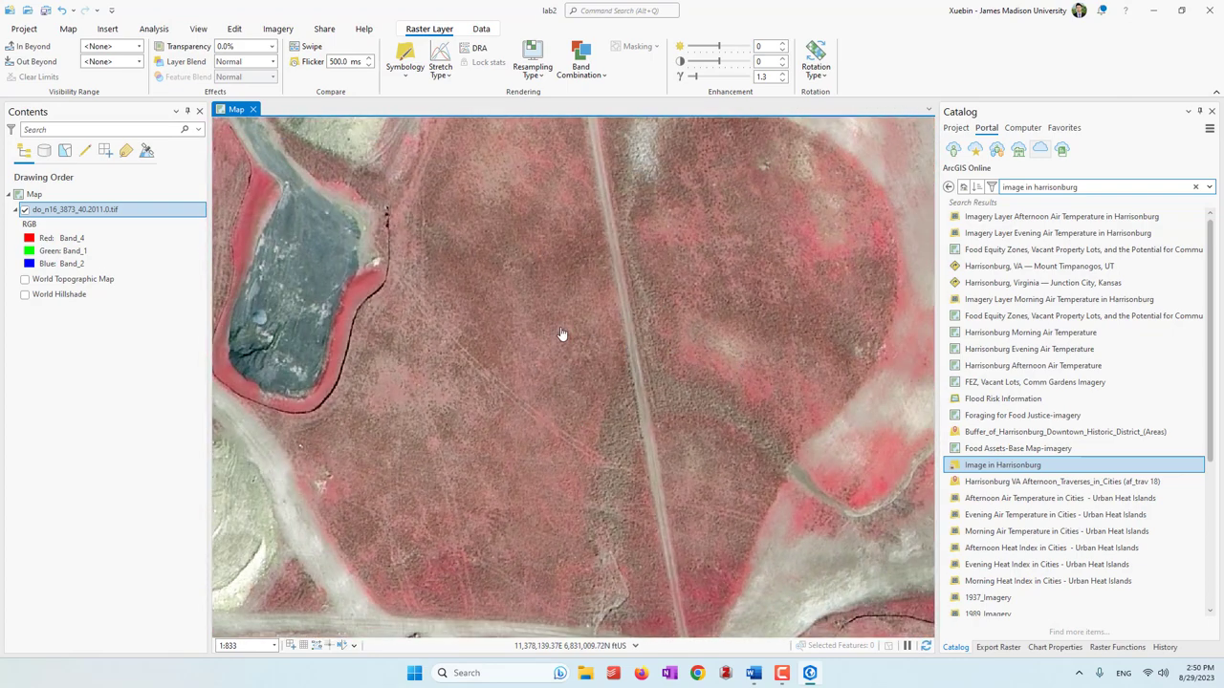
click(479, 50)
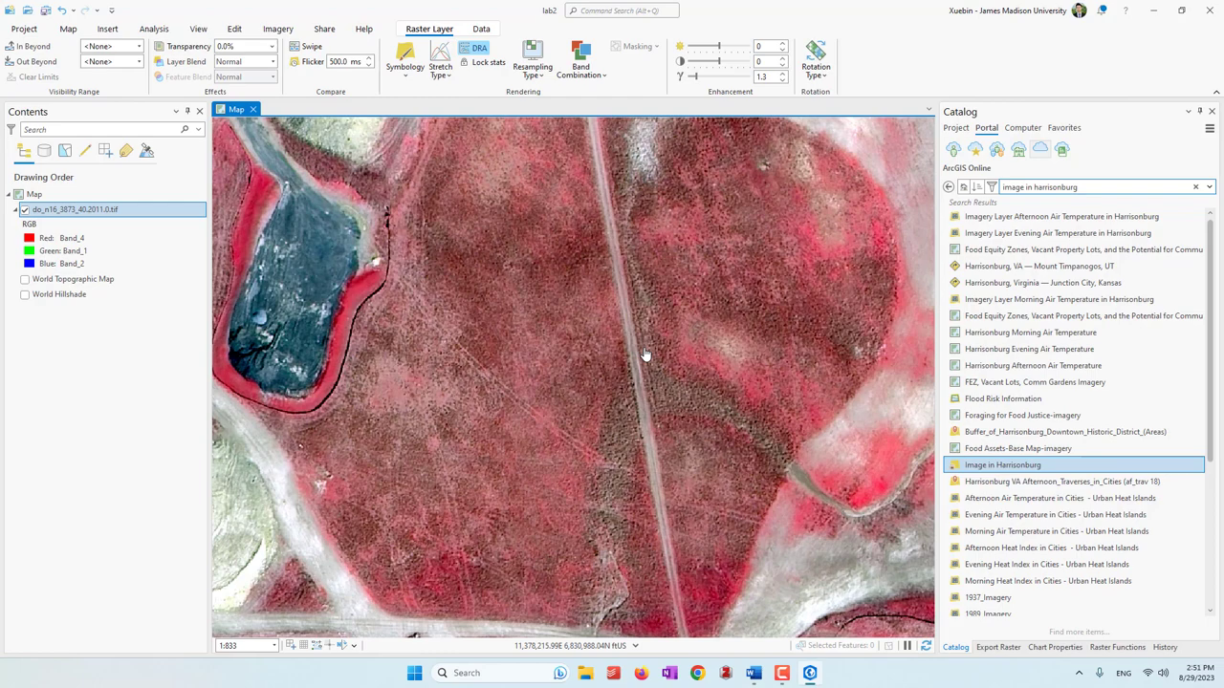
Compare how Dynamic Range Adjustment renders the field and the neighbouring bare ground at several zoom levels
scroll(681, 386, down, 3)
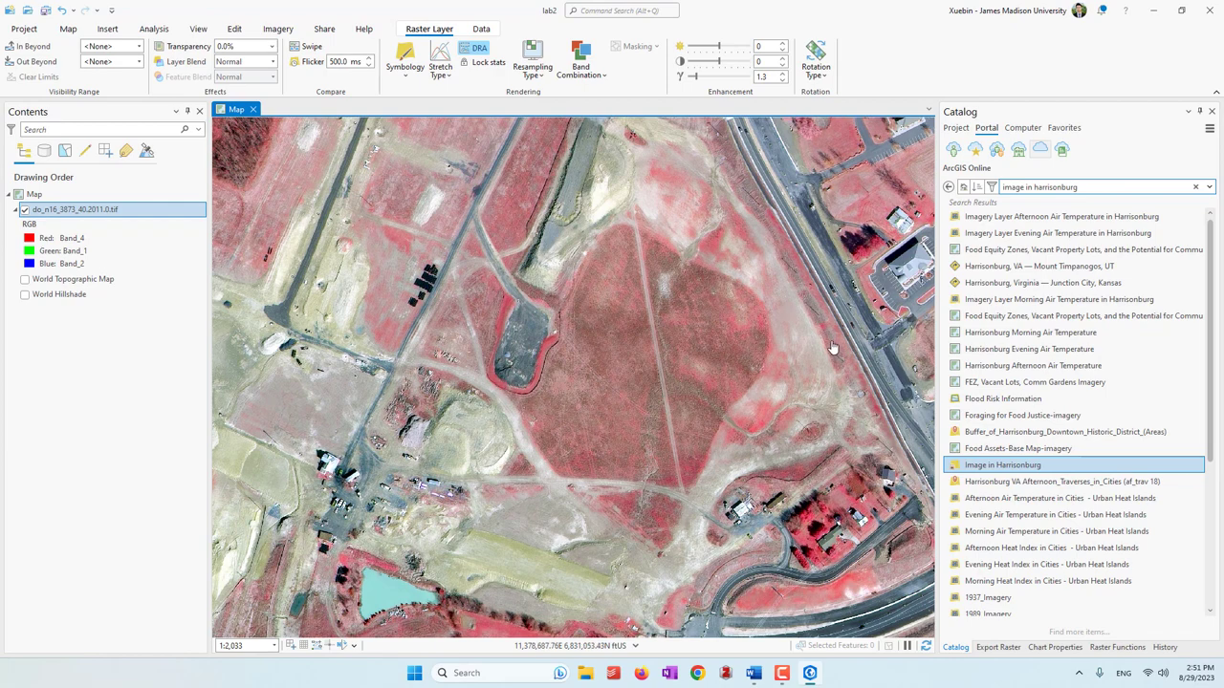
scroll(822, 346, up, 7)
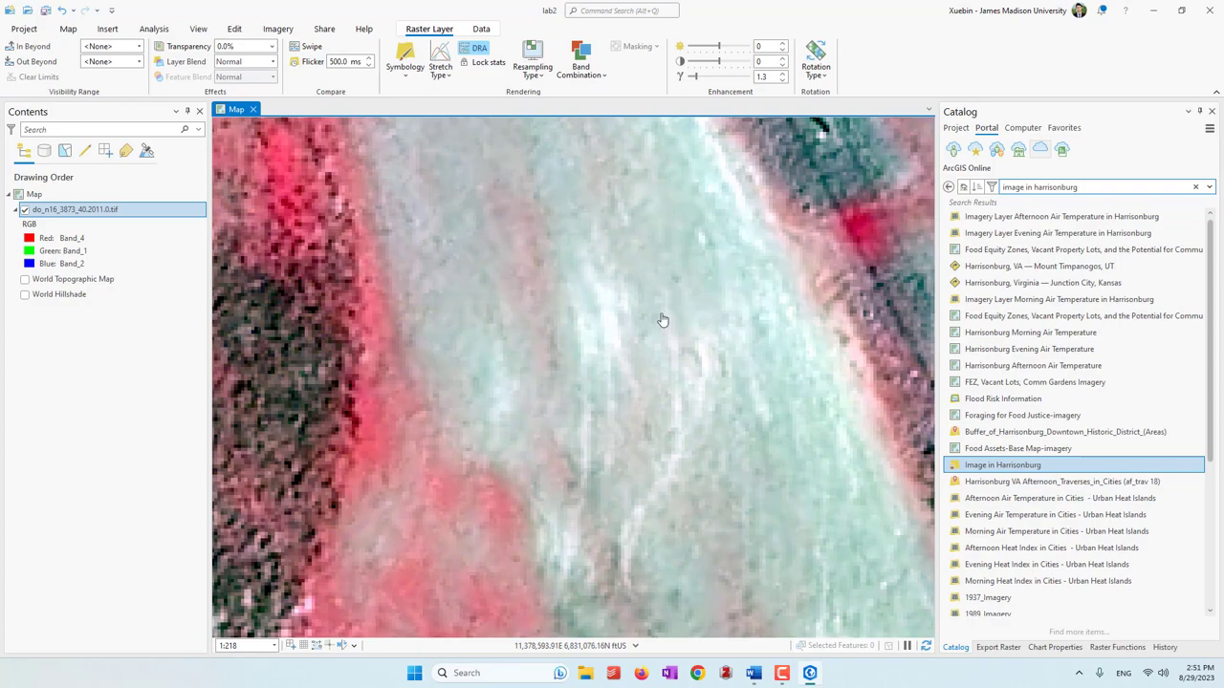
scroll(674, 320, down, 5)
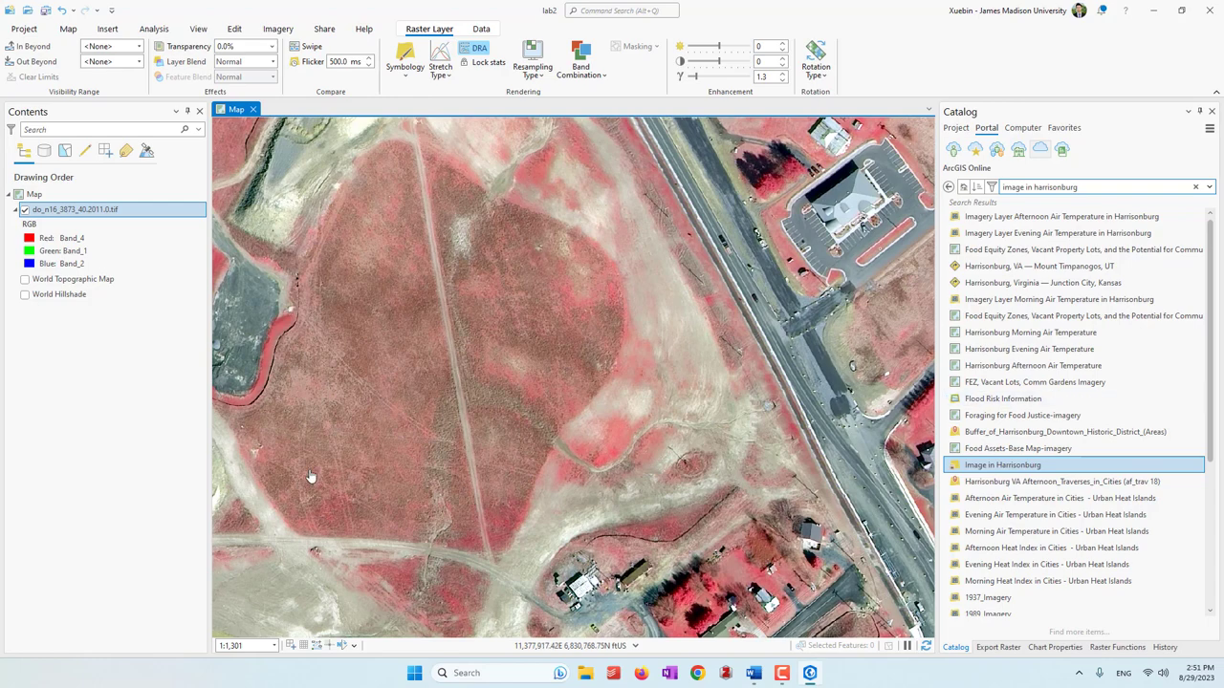
Examine the do_n16_3873_40.2011.0.tif layer's data source and raster information, including vertical units, number of bands and cell size
right_click(96, 211)
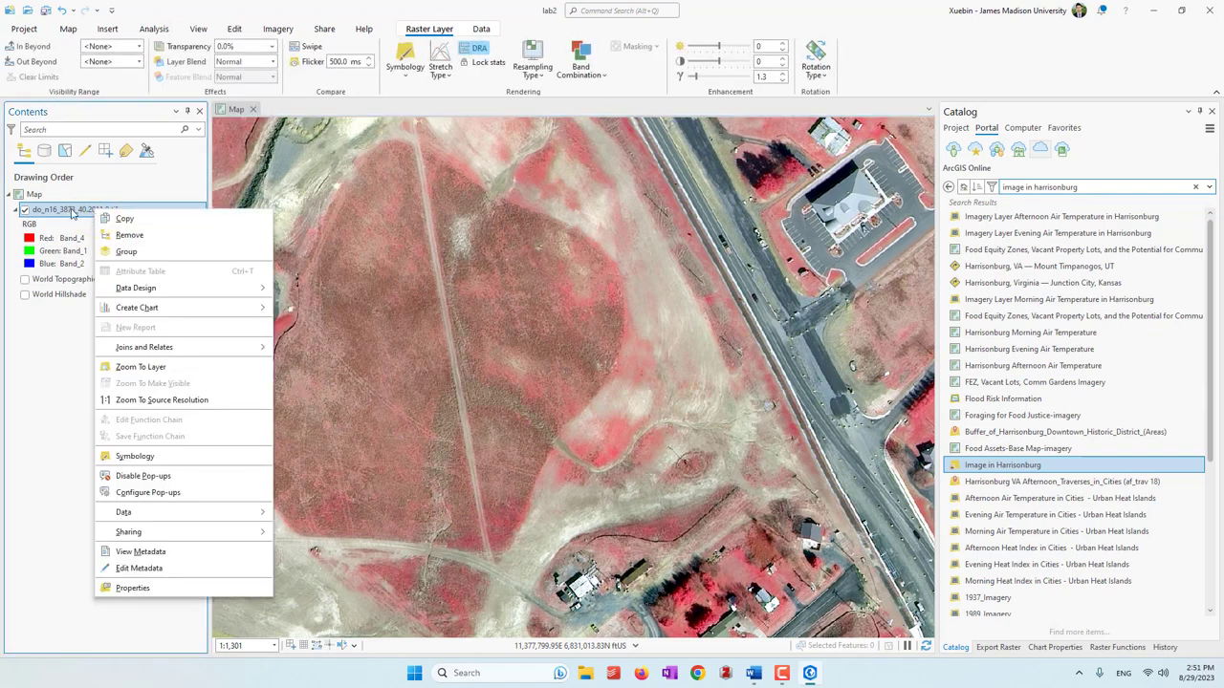
click(134, 588)
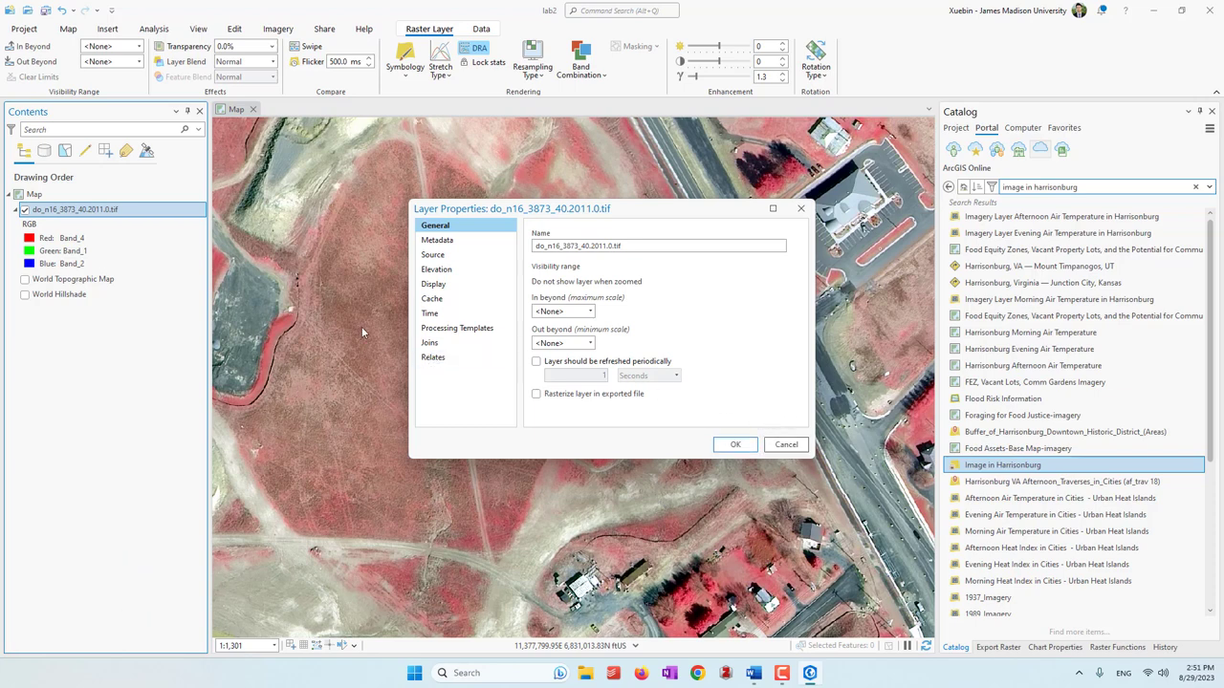
click(435, 255)
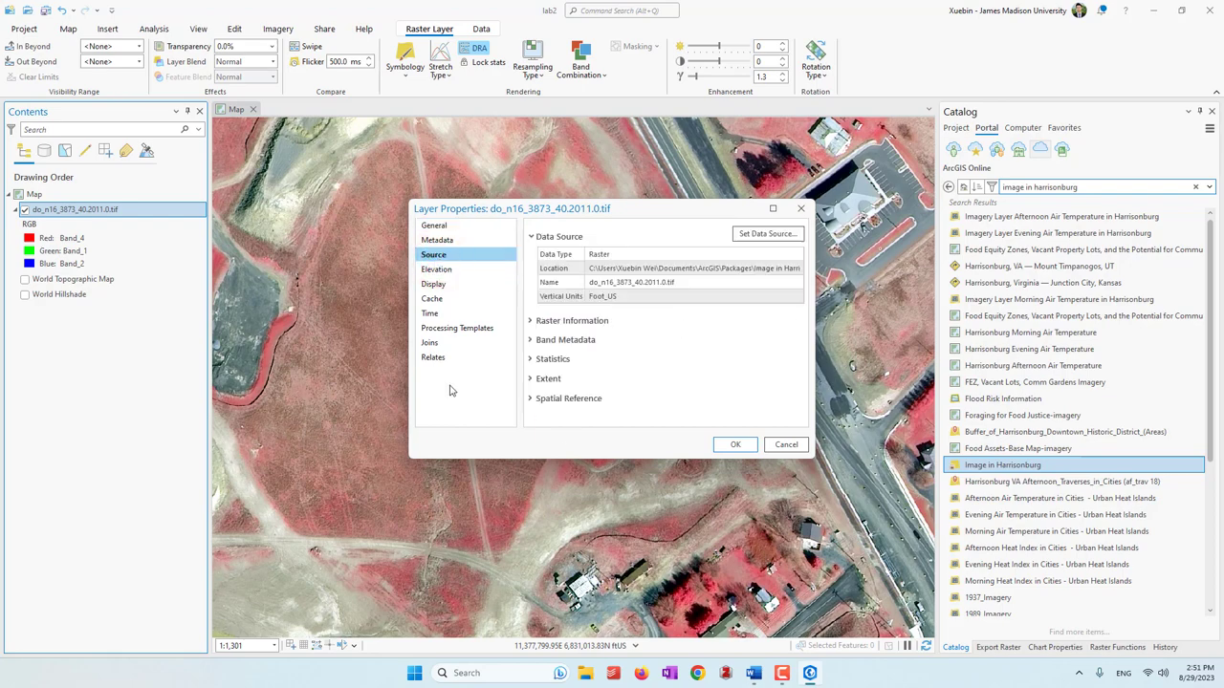
click(529, 322)
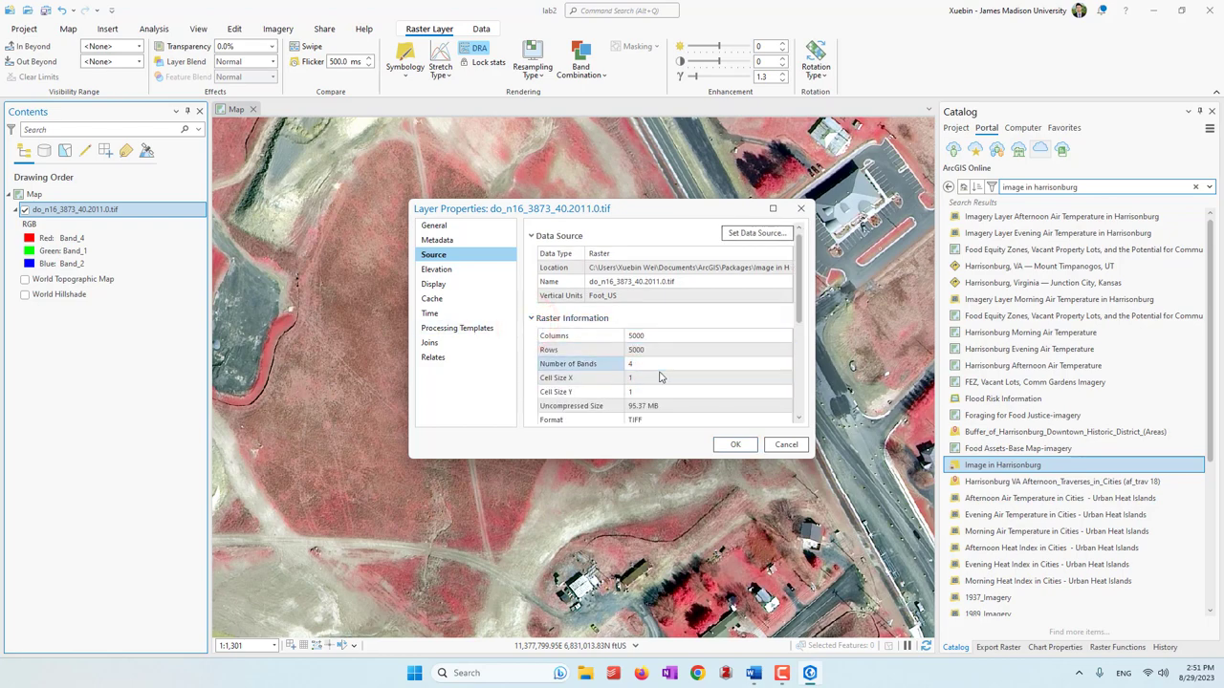
scroll(659, 364, down, 3)
scroll(657, 366, up, 3)
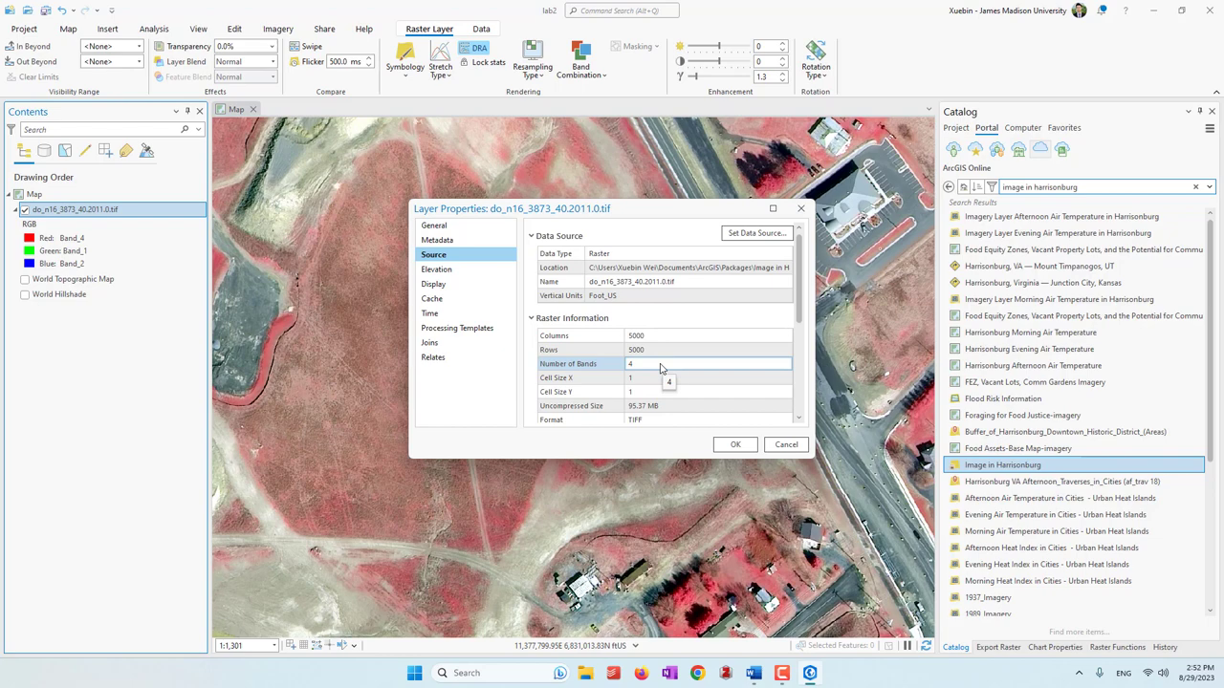
click(731, 354)
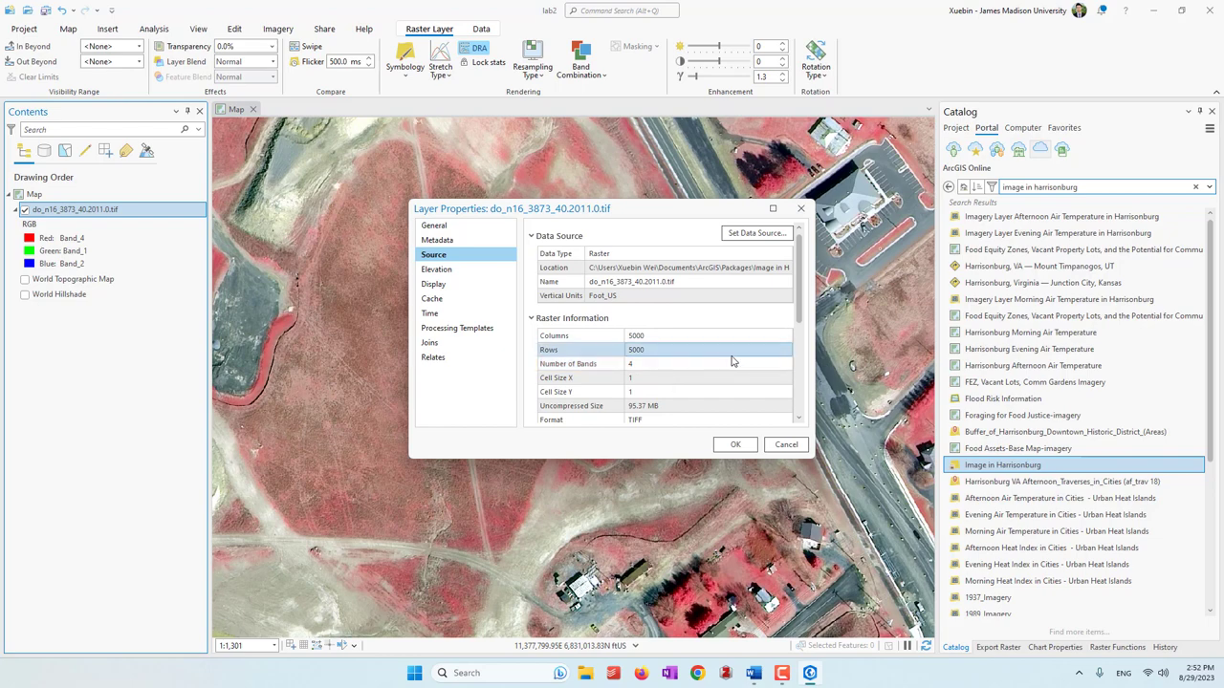
click(624, 296)
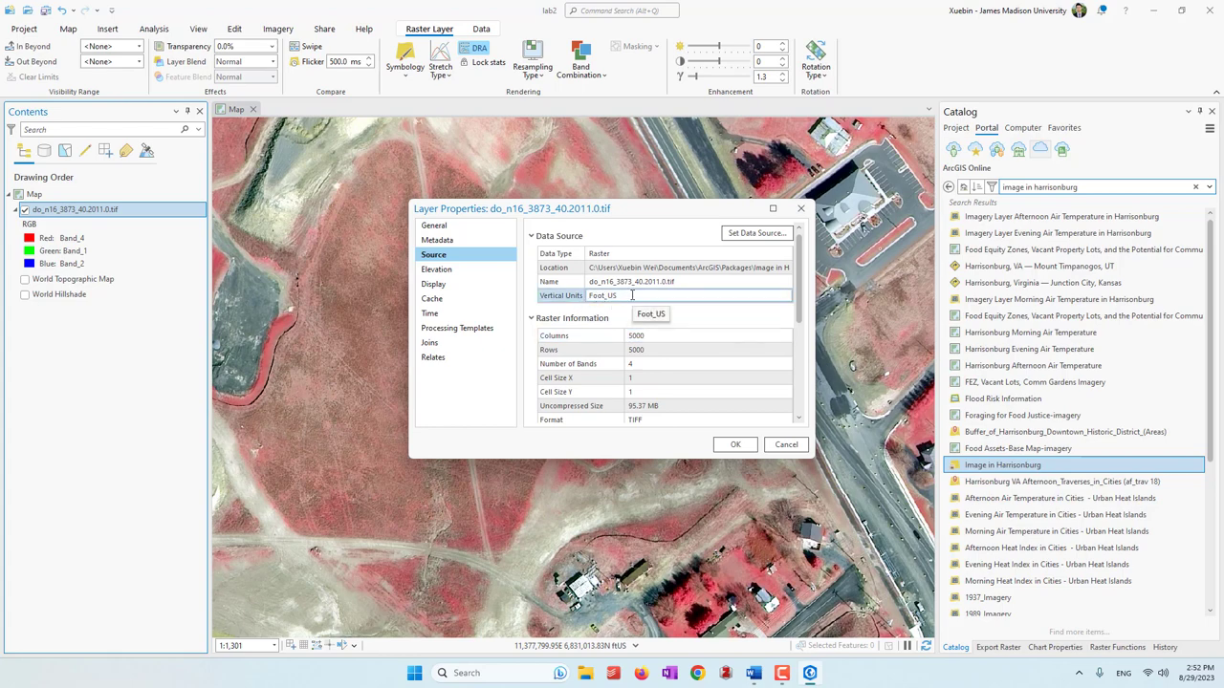
click(632, 378)
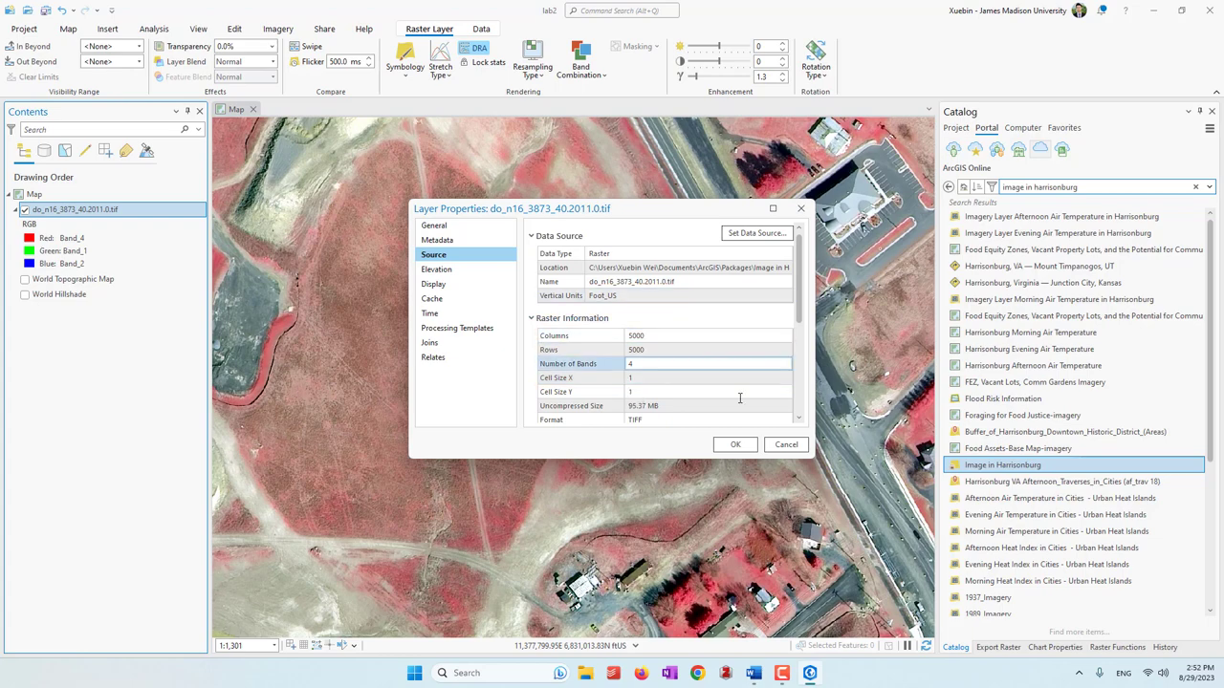
scroll(699, 373, down, 5)
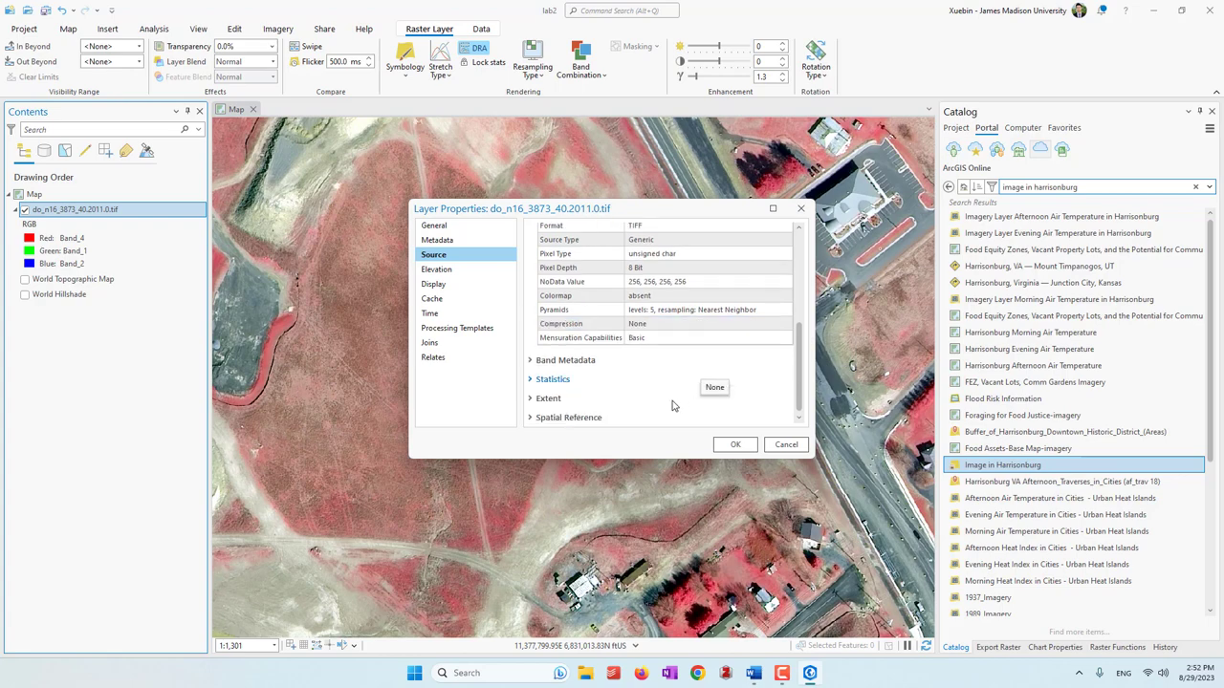
Review the raster layer's spatial reference, including its projected and geographic coordinate systems, and close its properties without changes
click(529, 418)
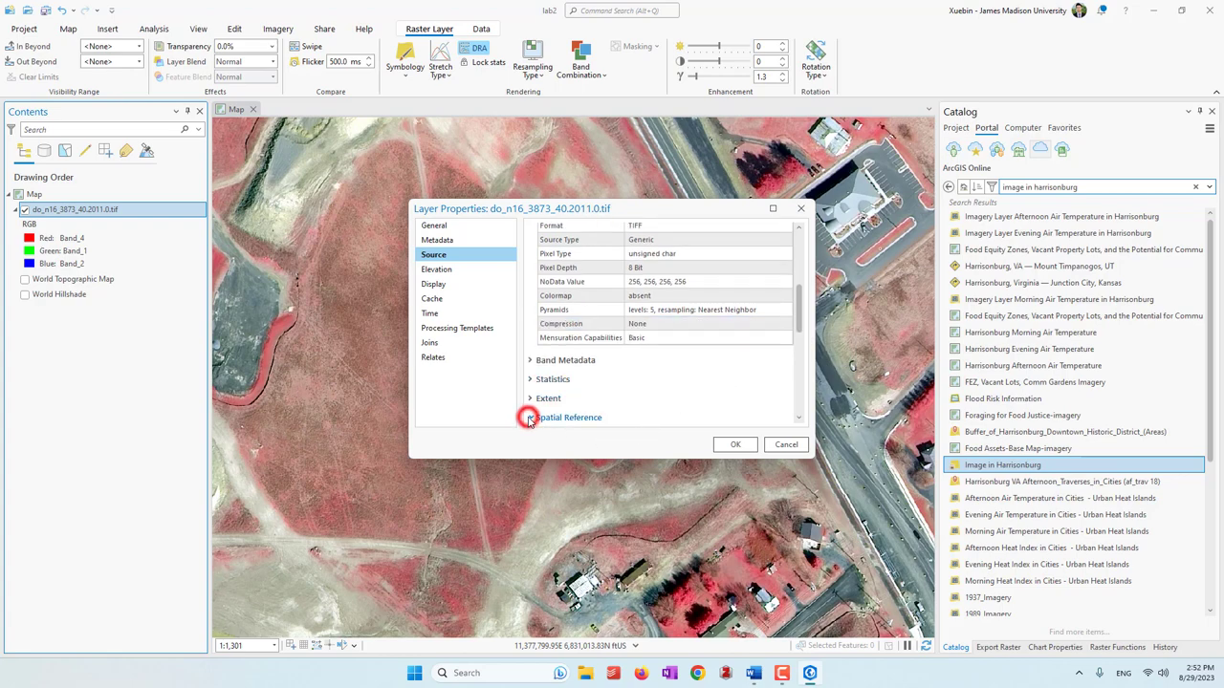
scroll(669, 355, down, 2)
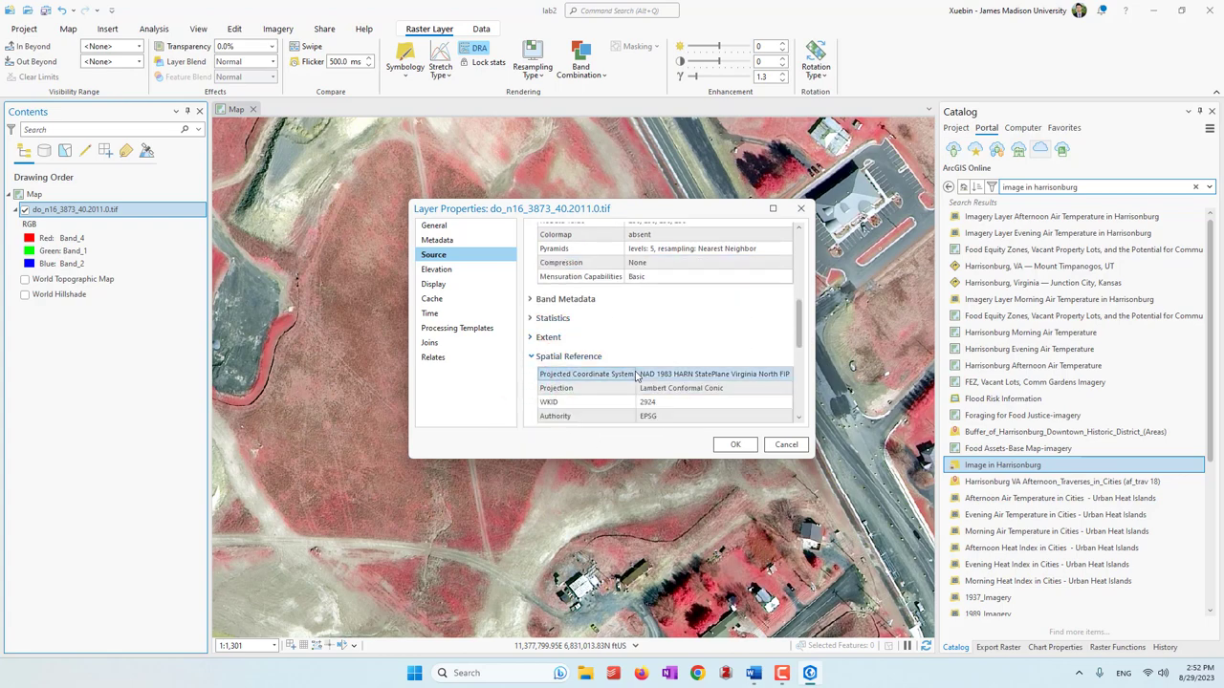
click(679, 378)
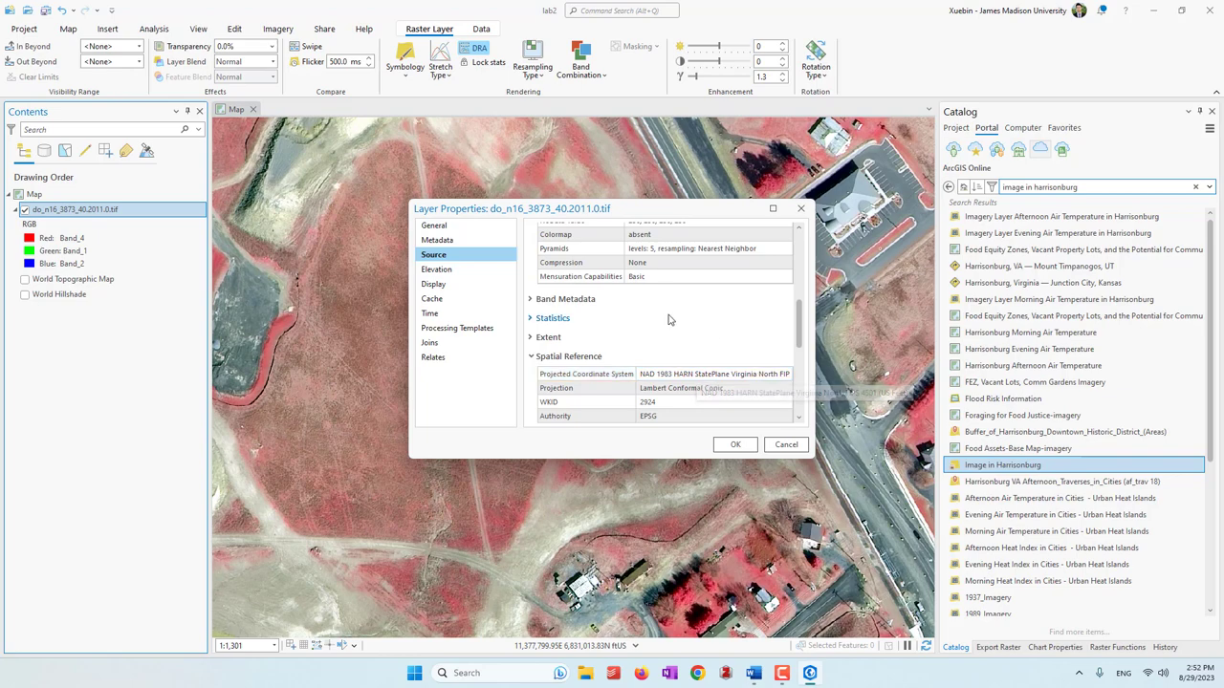
scroll(669, 319, down, 2)
scroll(669, 315, down, 3)
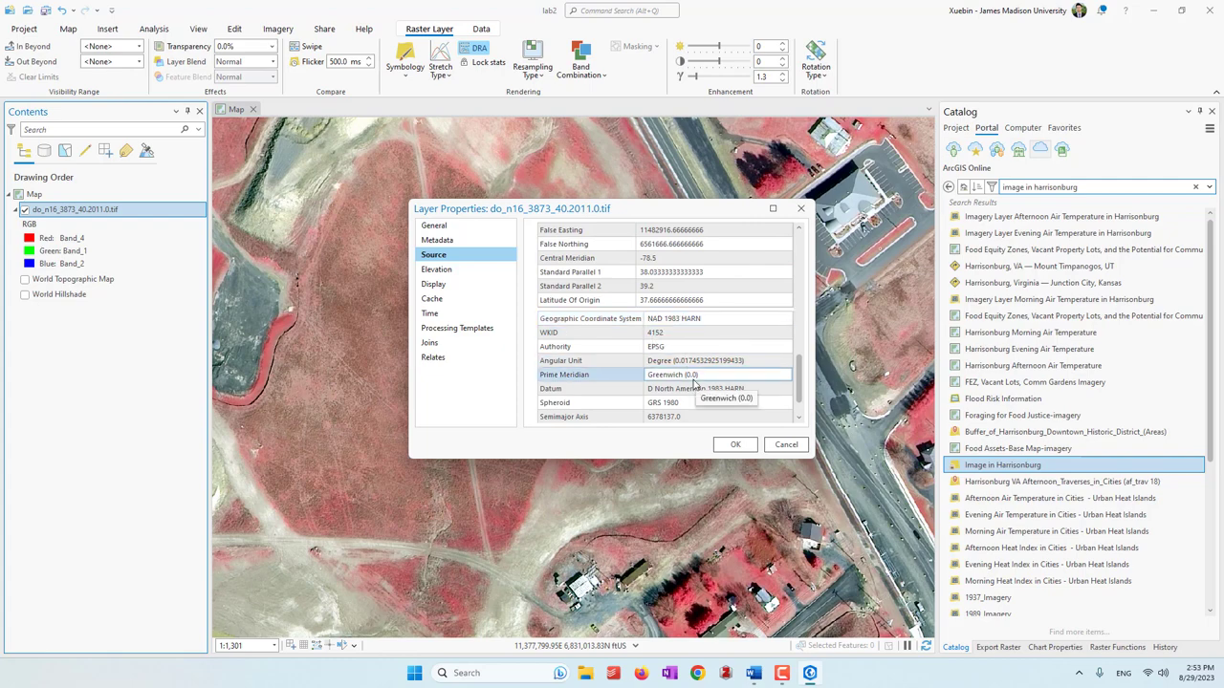
scroll(694, 383, up, 5)
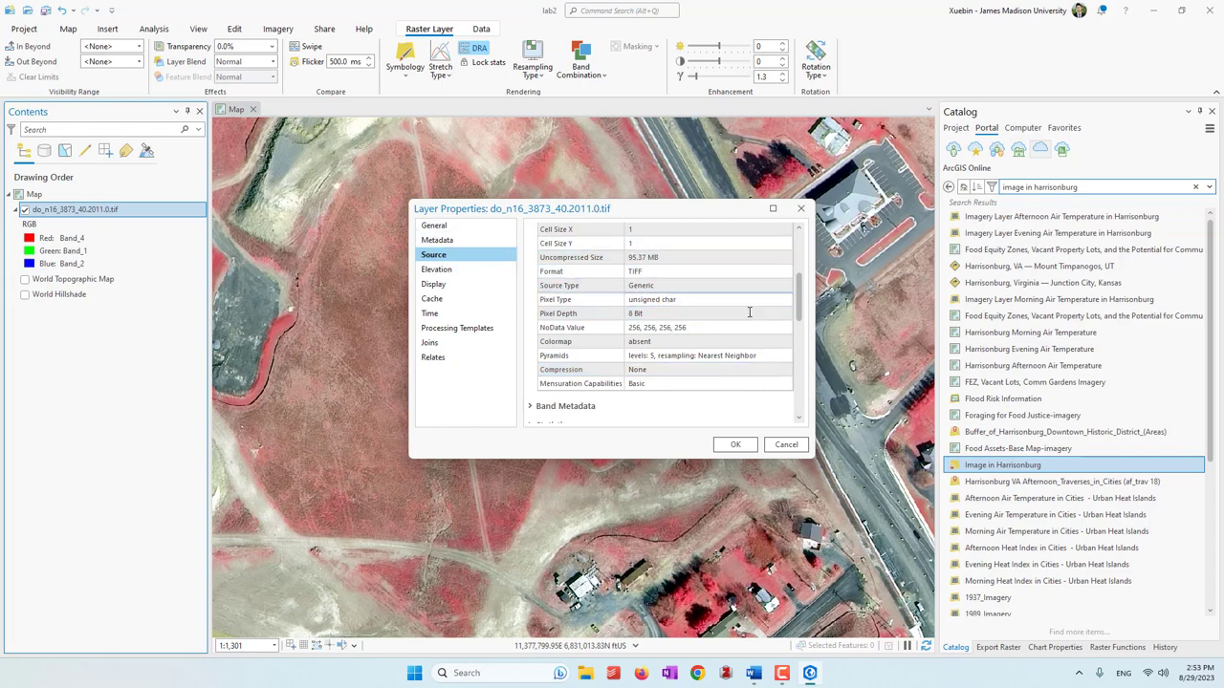
click(786, 445)
Try the Natural Color band combination on the raster layer and return it to Color Infrared
scroll(644, 390, down, 3)
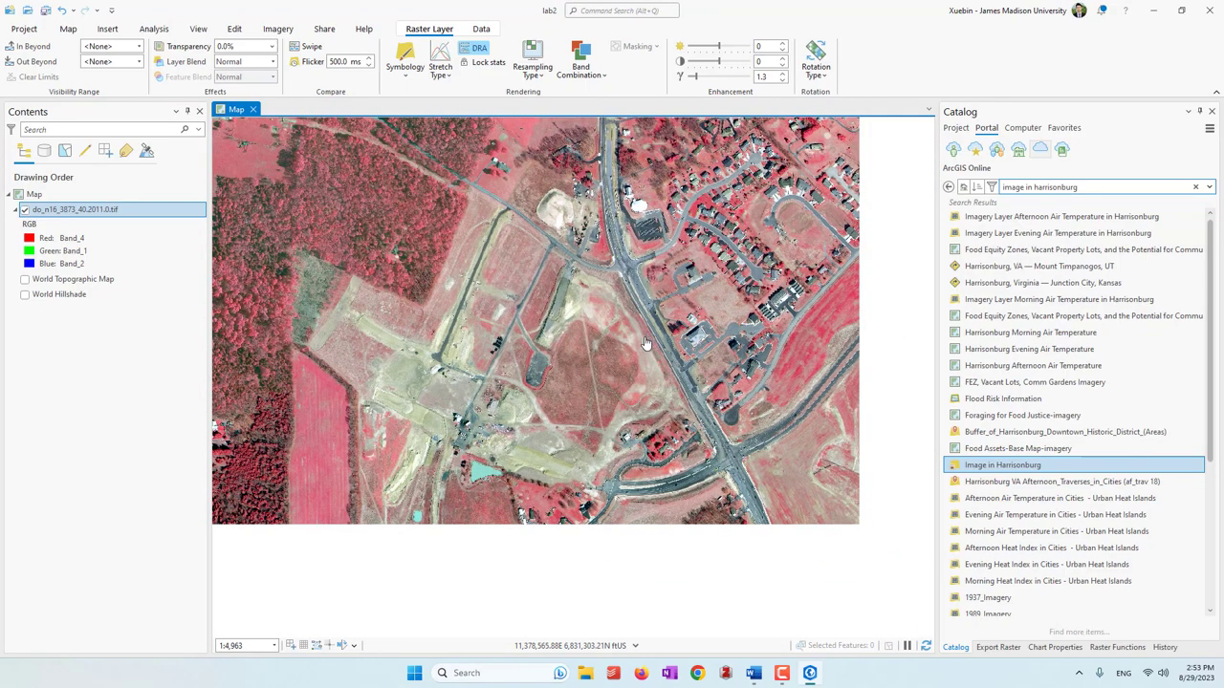
click(582, 72)
click(606, 96)
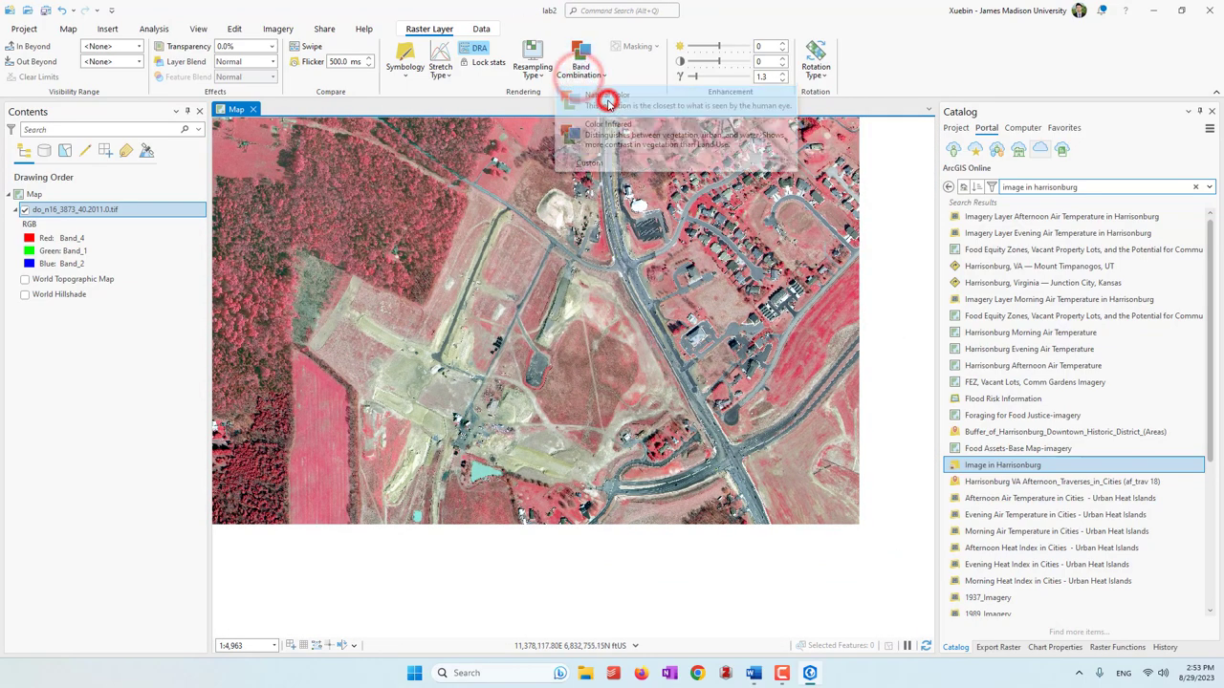
scroll(602, 191, down, 2)
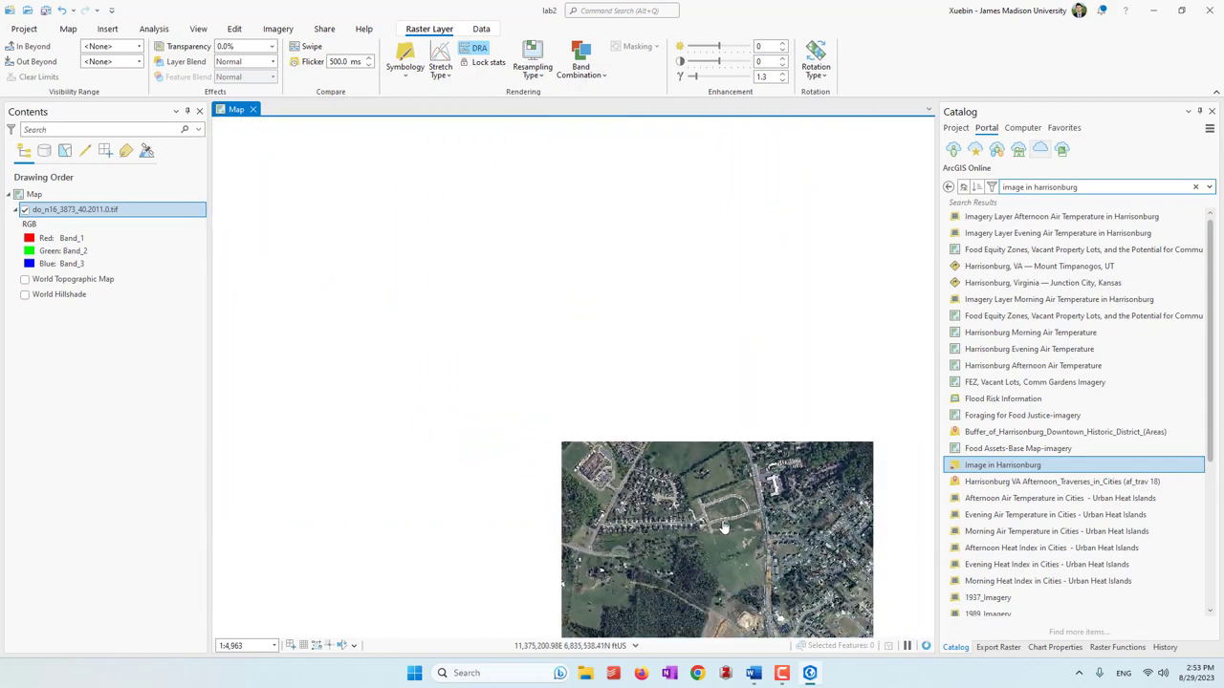
scroll(675, 408, up, 2)
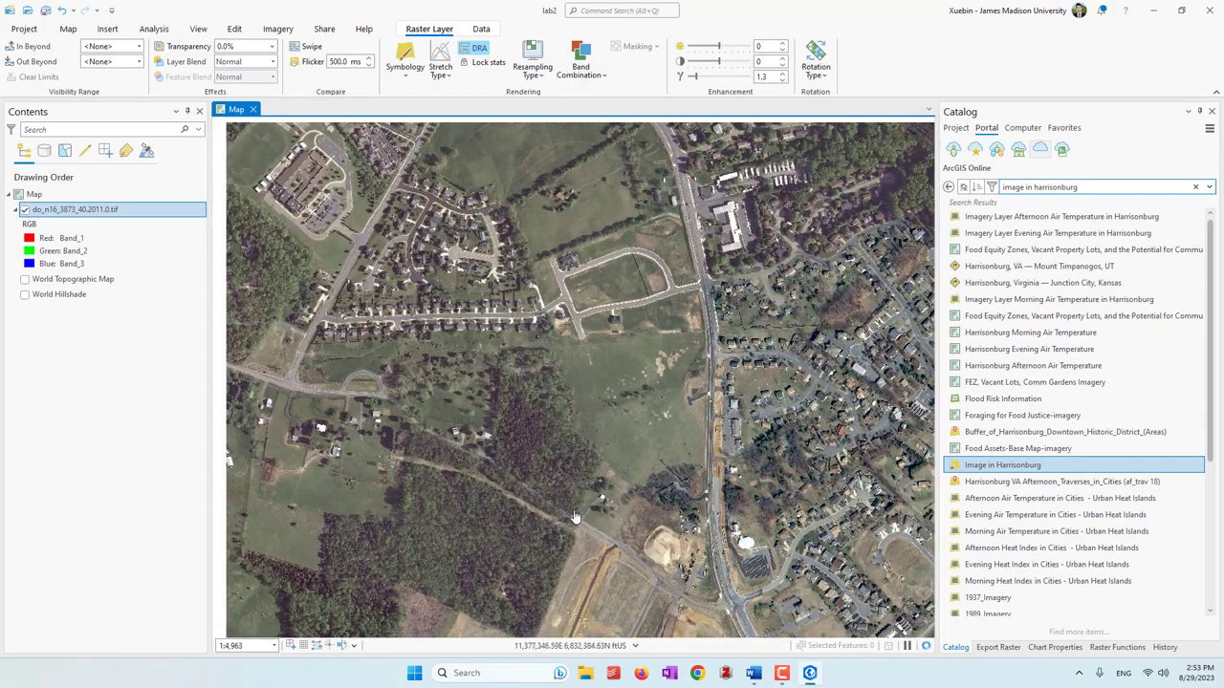
click(580, 59)
click(628, 131)
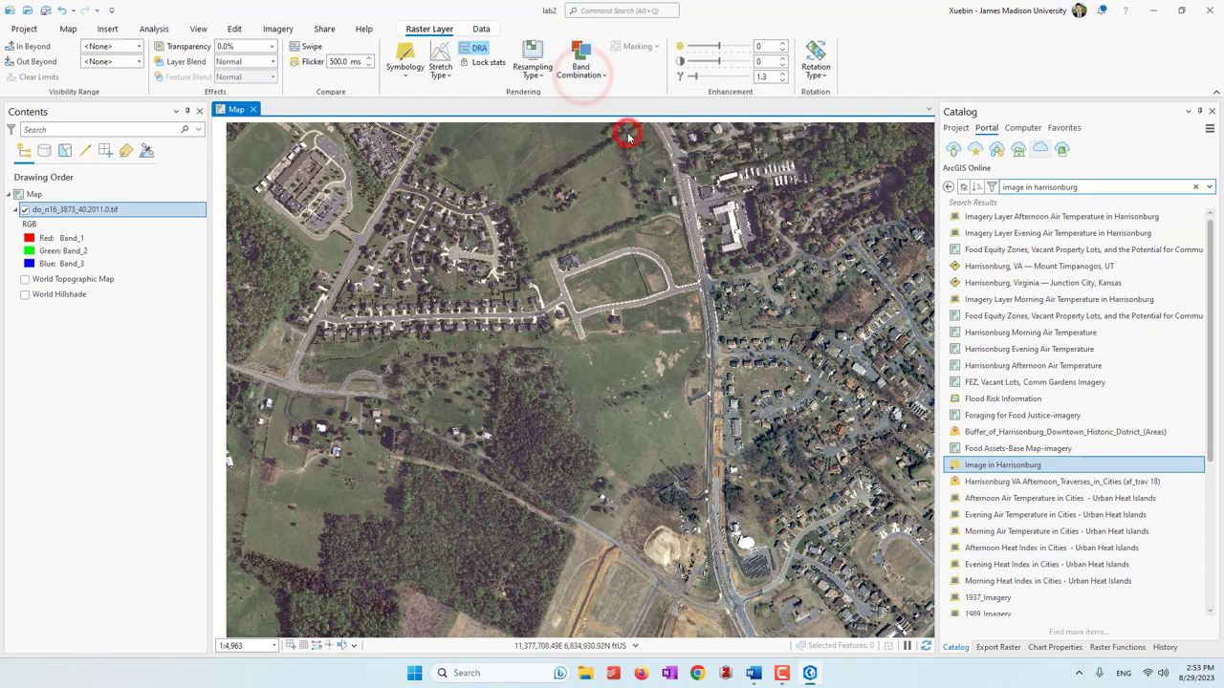
Turn off Dynamic Range Adjustment and inspect the color infrared image over the northern fields and the southern construction area
scroll(578, 363, down, 1)
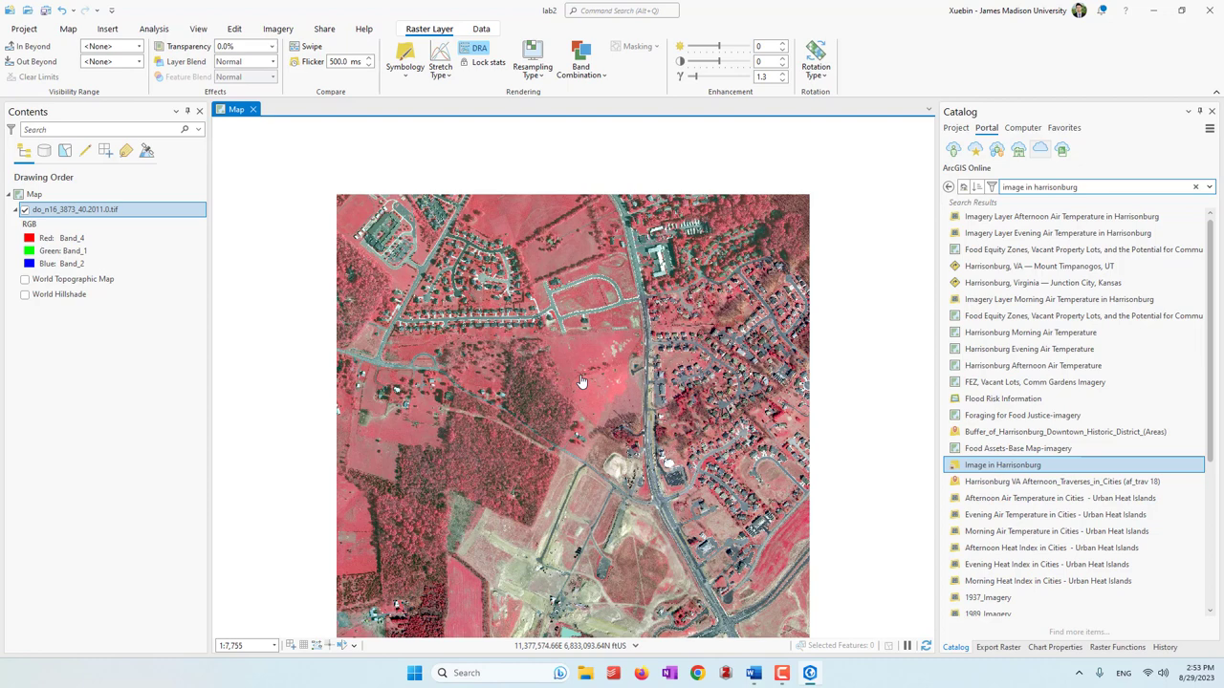
click(479, 49)
scroll(582, 361, up, 2)
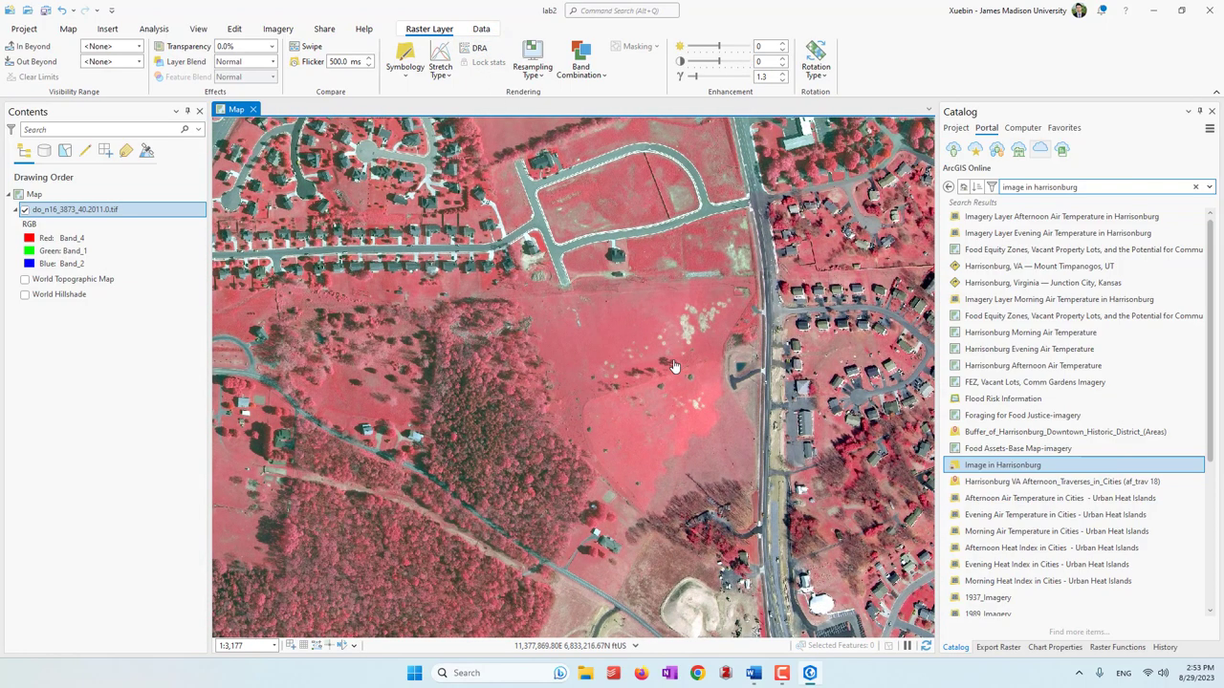
scroll(674, 366, down, 2)
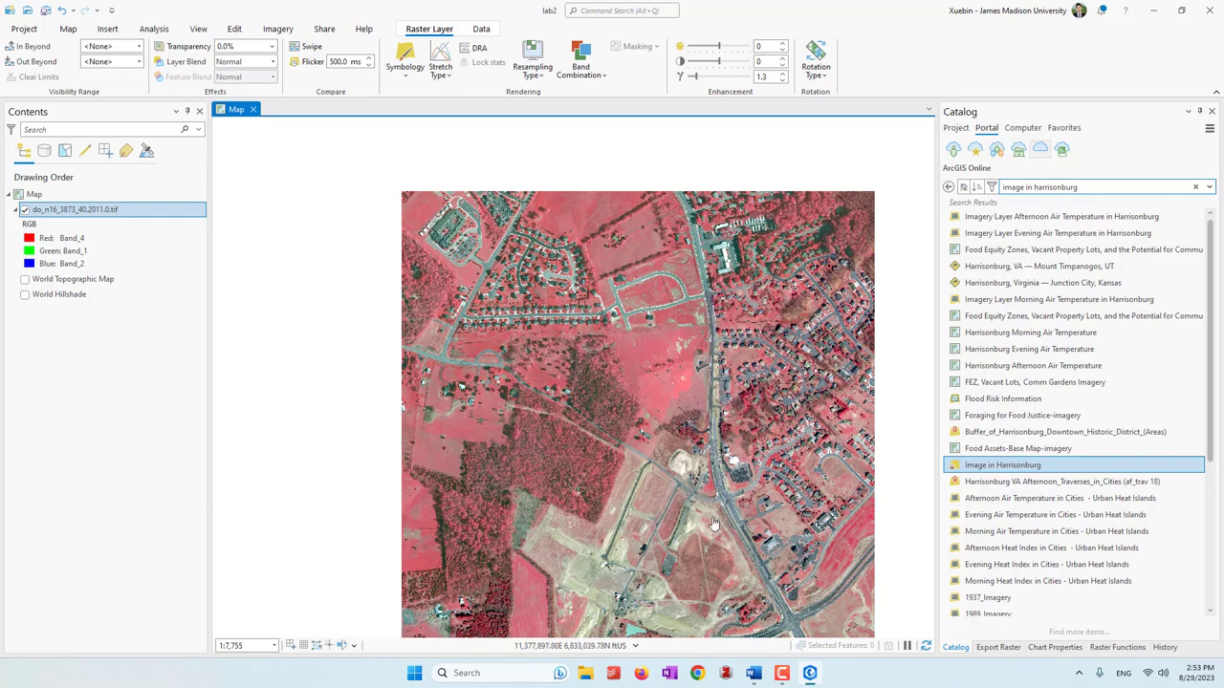
scroll(638, 574, up, 3)
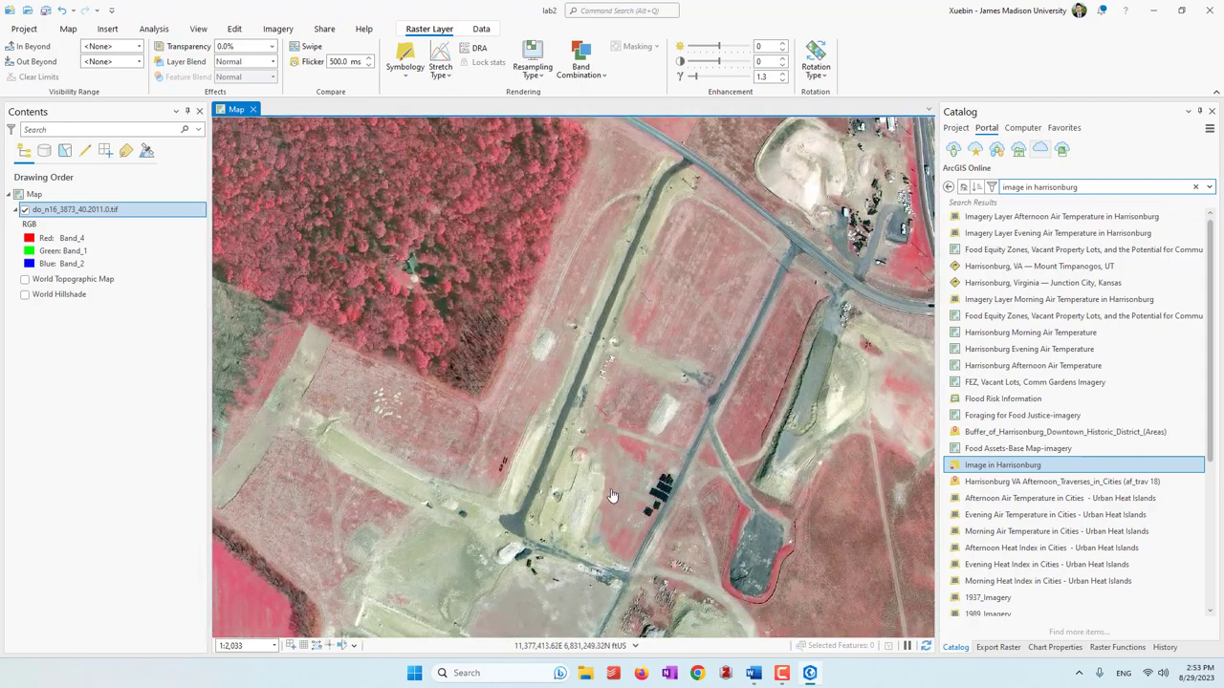
Re-enable Dynamic Range Adjustment to view the construction area at several scales and switch it back off
click(478, 48)
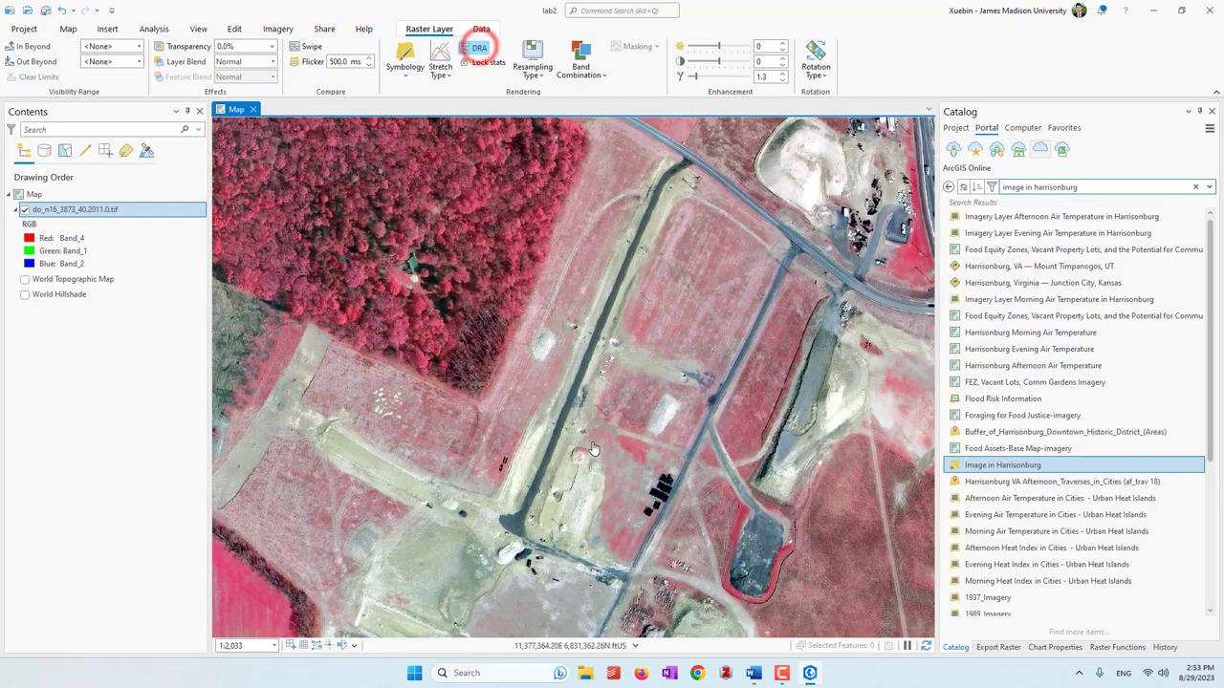
scroll(653, 483, up, 1)
scroll(653, 482, up, 1)
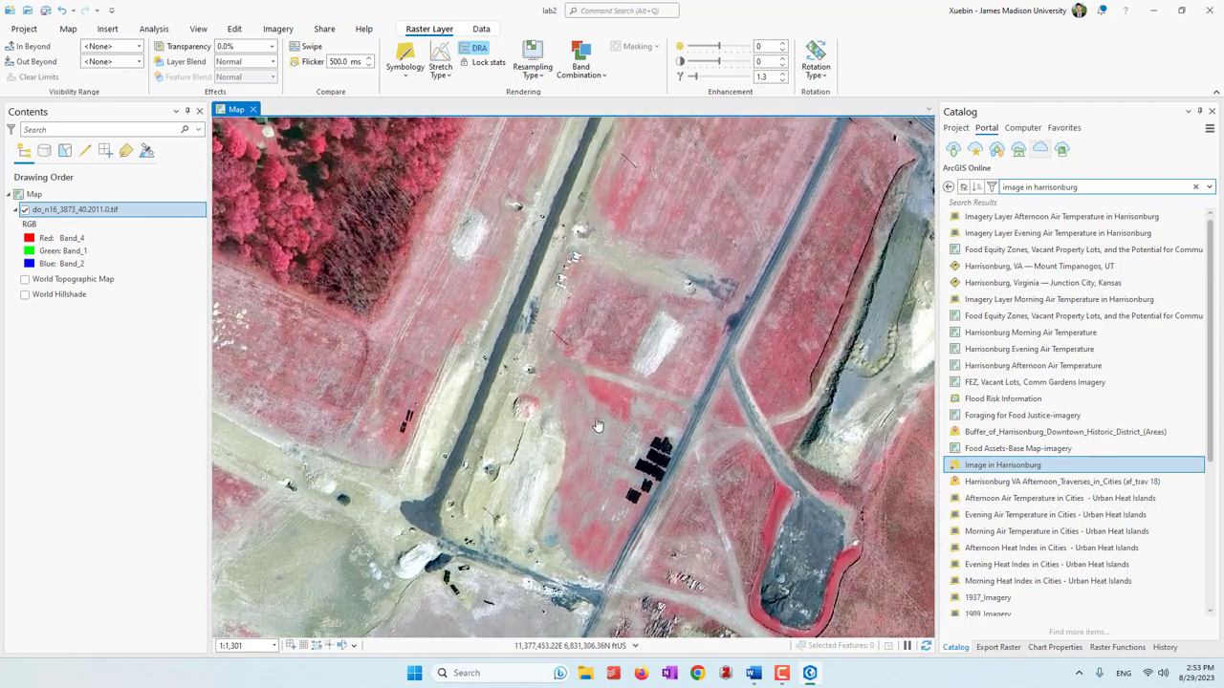
scroll(597, 425, up, 1)
scroll(597, 422, down, 2)
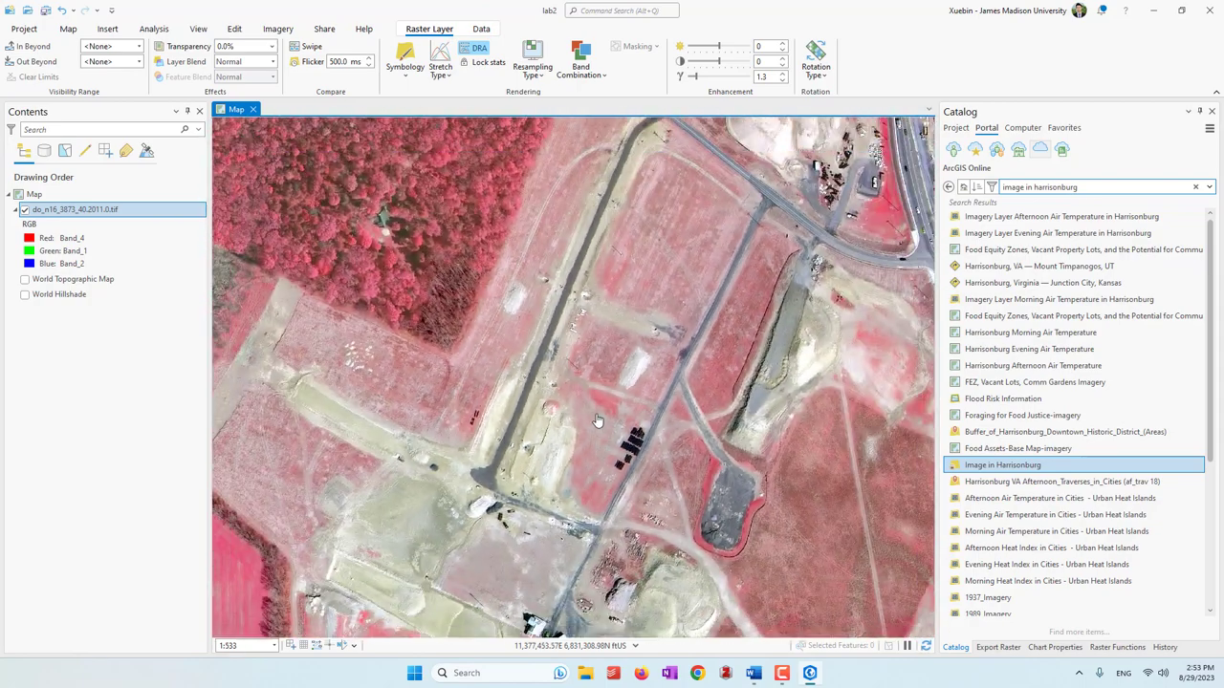
scroll(596, 423, down, 3)
click(478, 48)
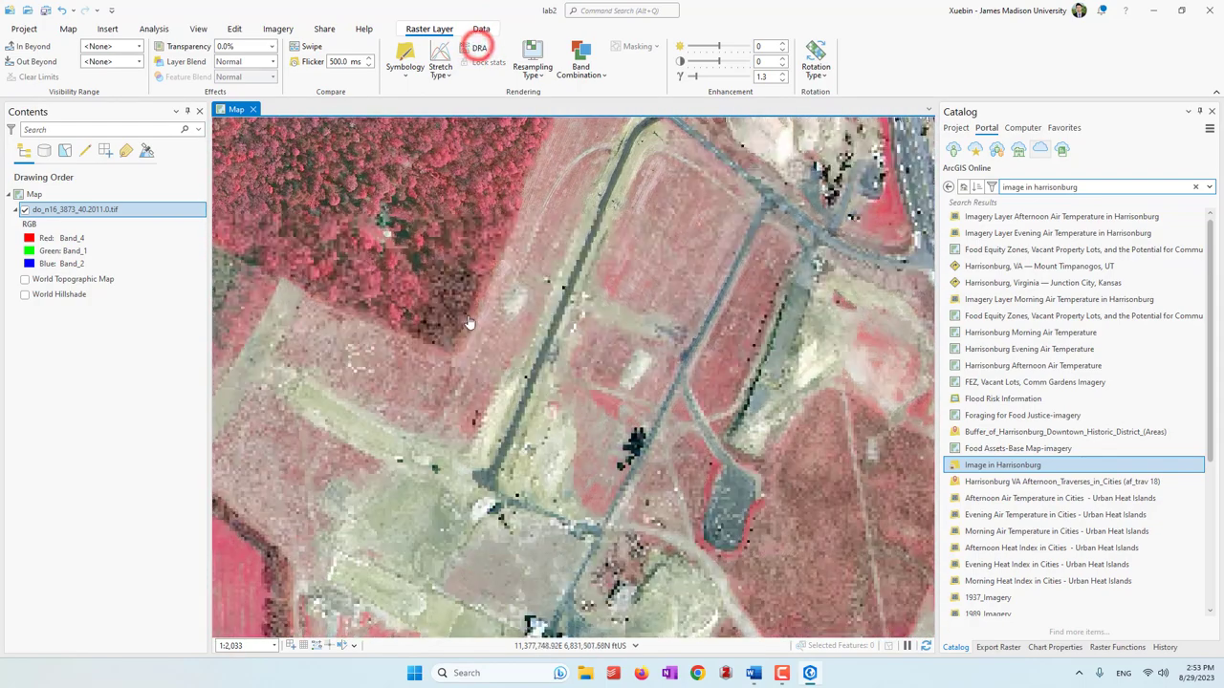
Check the raster layer's projected coordinate system in its source properties and close them without changes
right_click(101, 208)
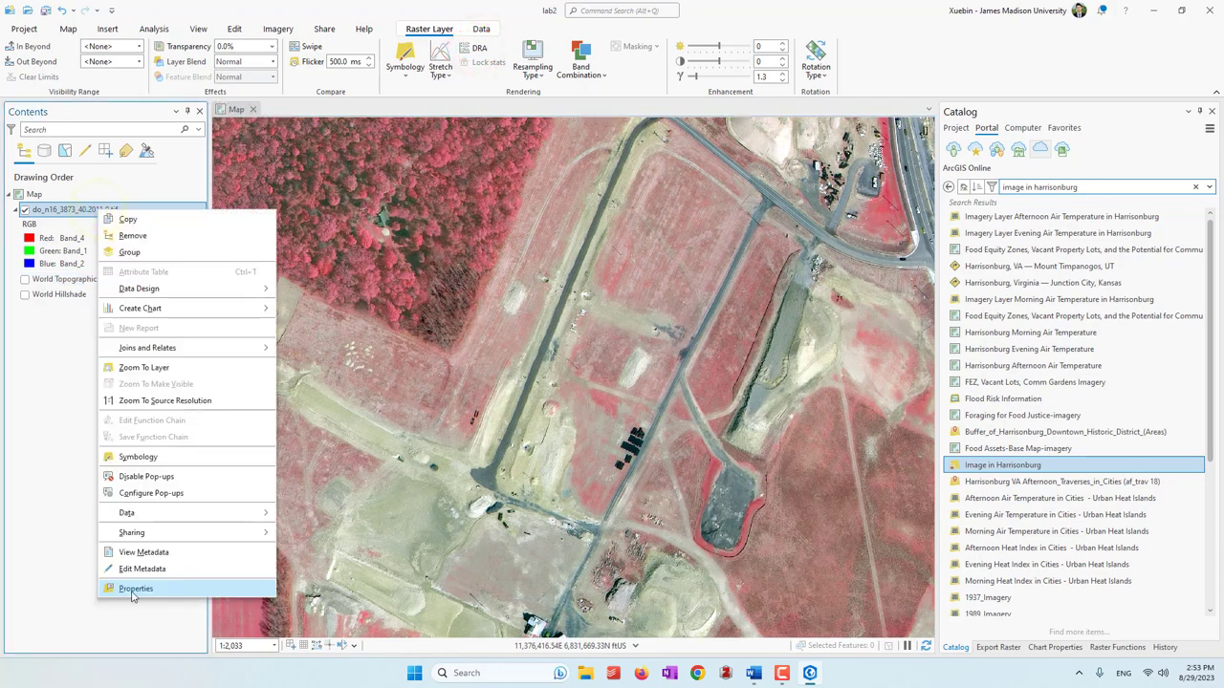
click(133, 589)
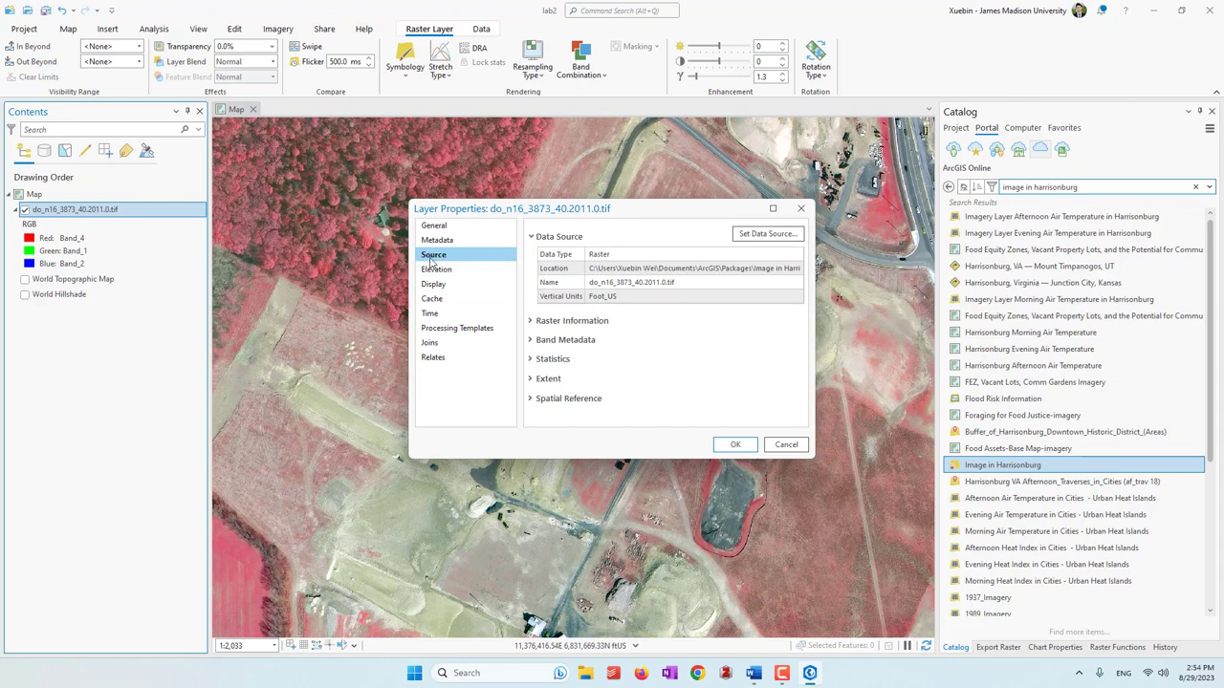
click(534, 399)
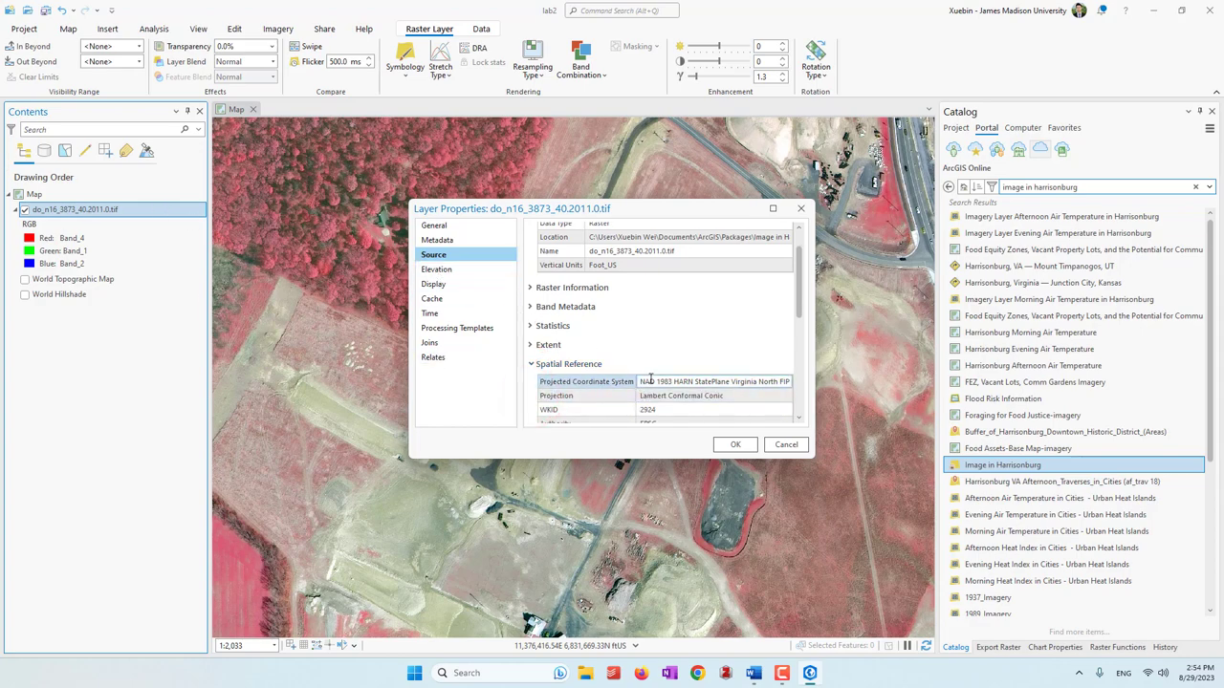
click(799, 446)
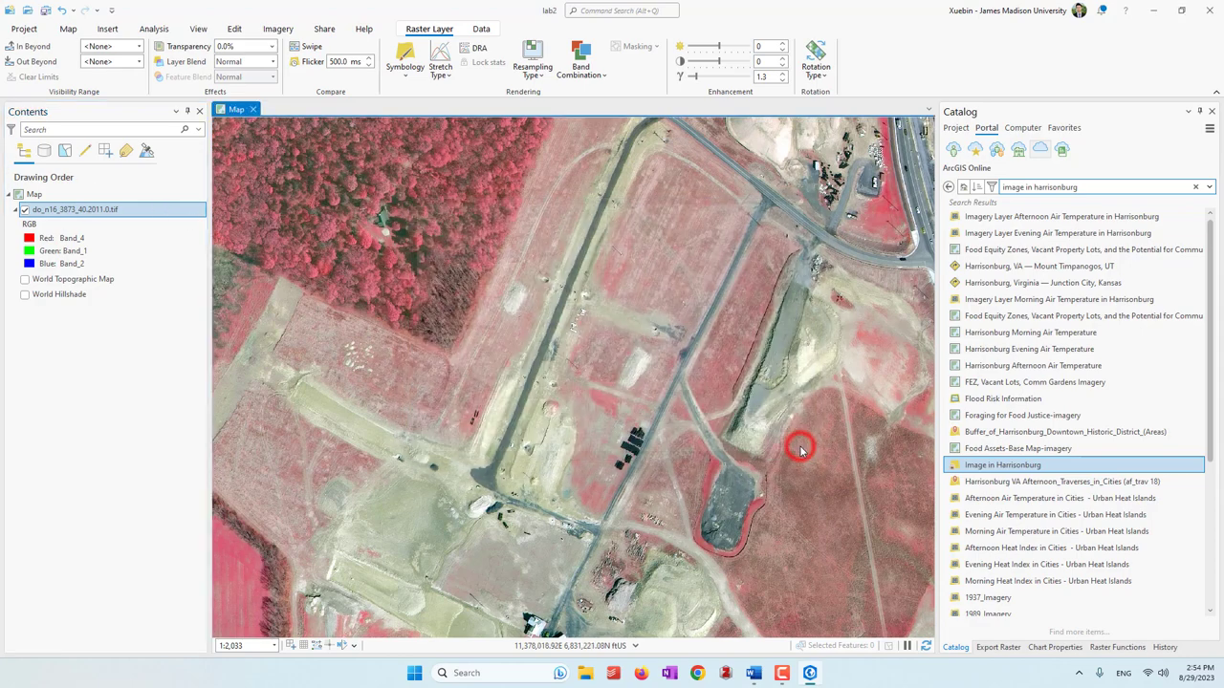
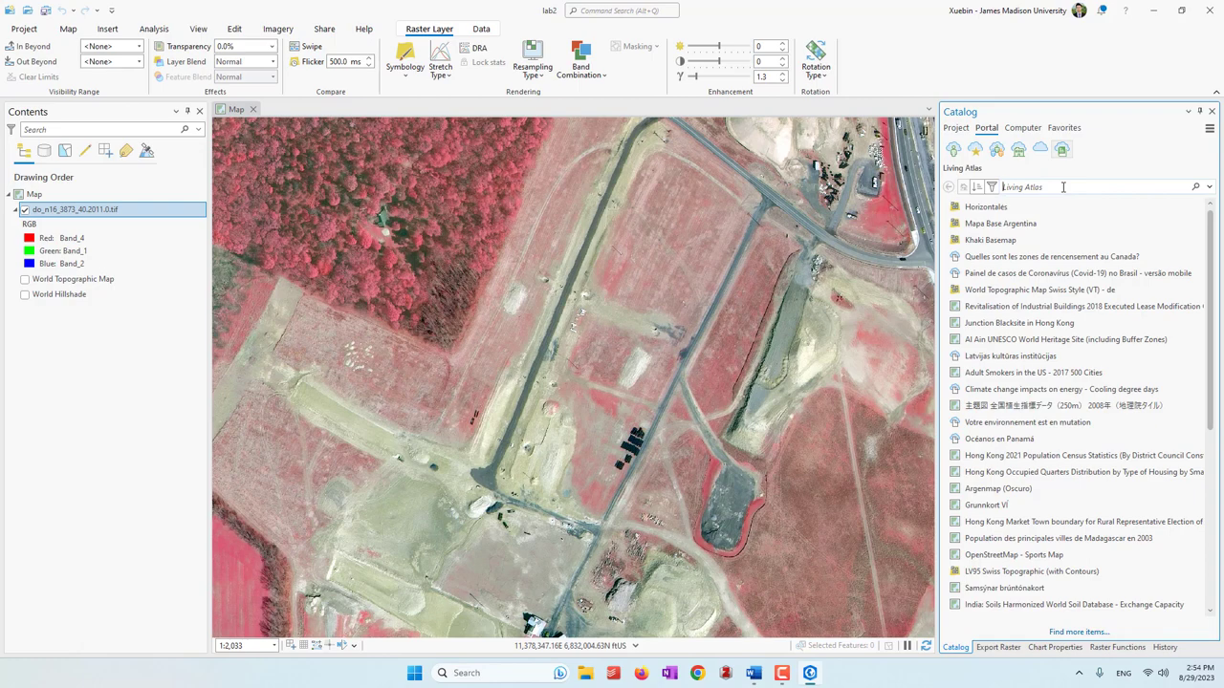
Search the Living Atlas for "multispectral landsat" and add the Multispectral Landsat imagery layer to the map
text(multispectral landsat)
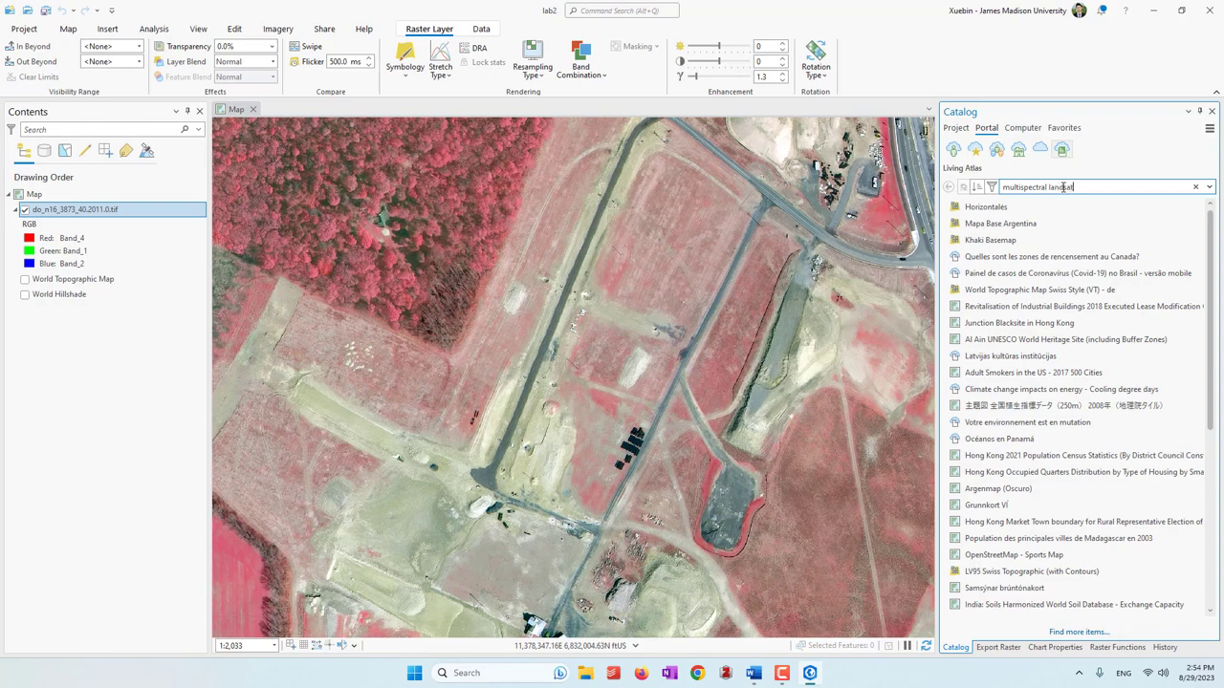
key(Return)
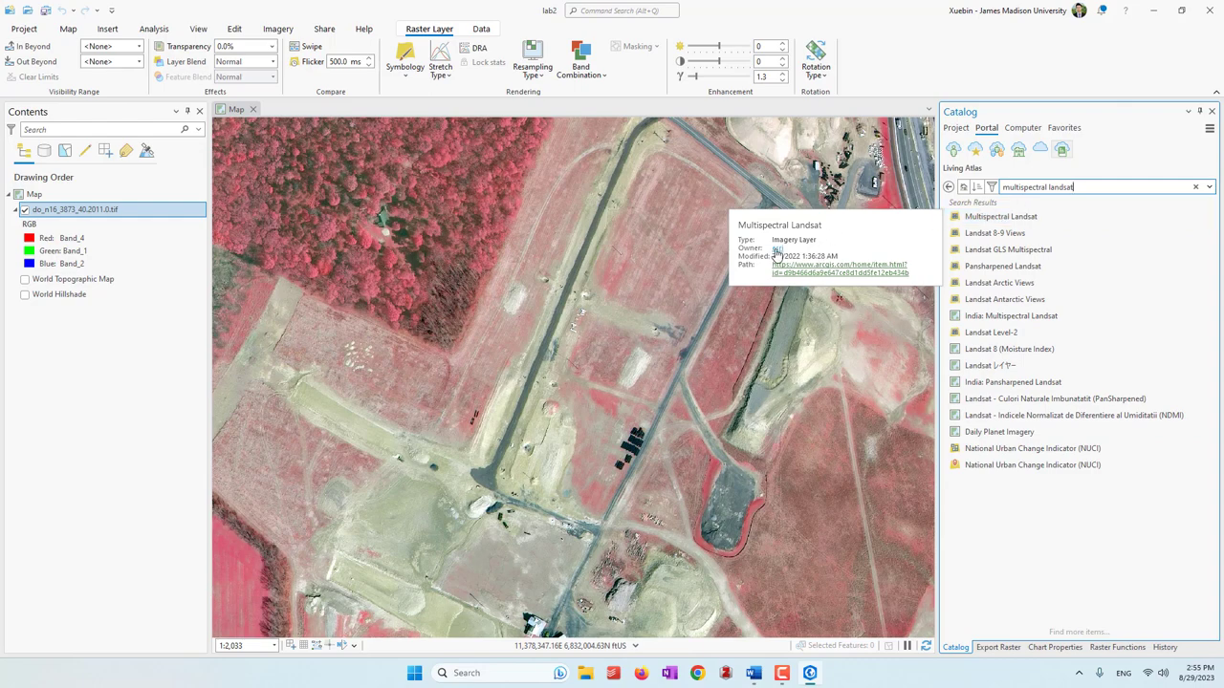
click(1016, 217)
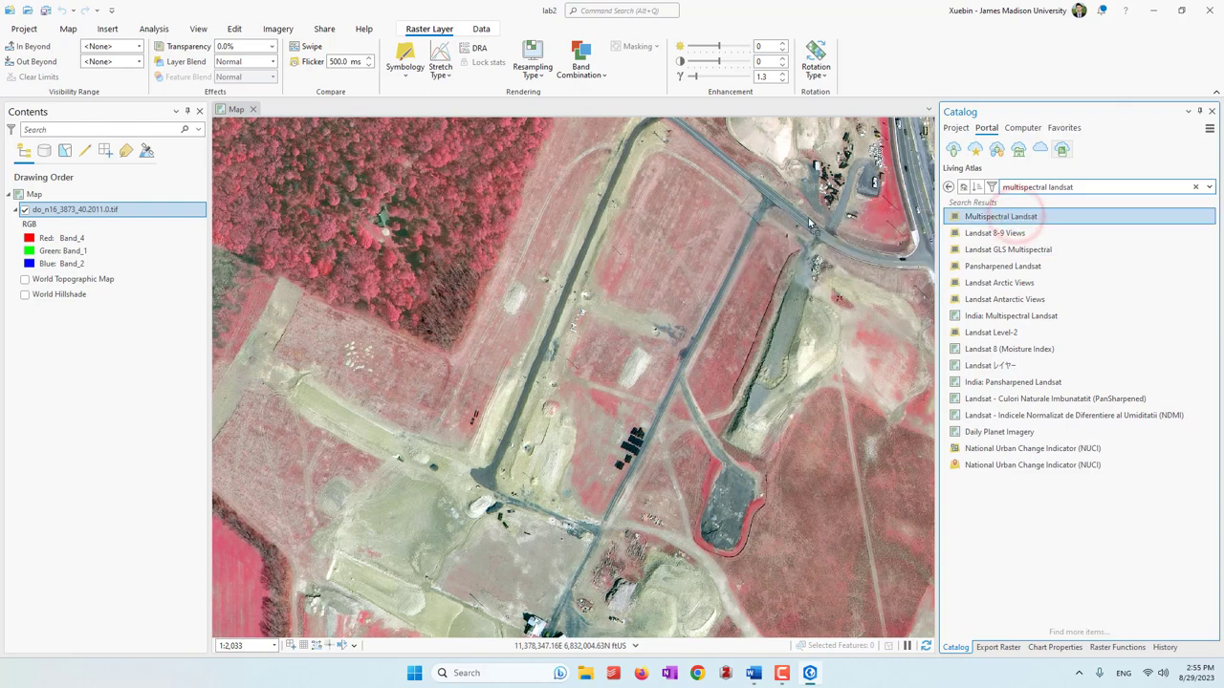
click(810, 223)
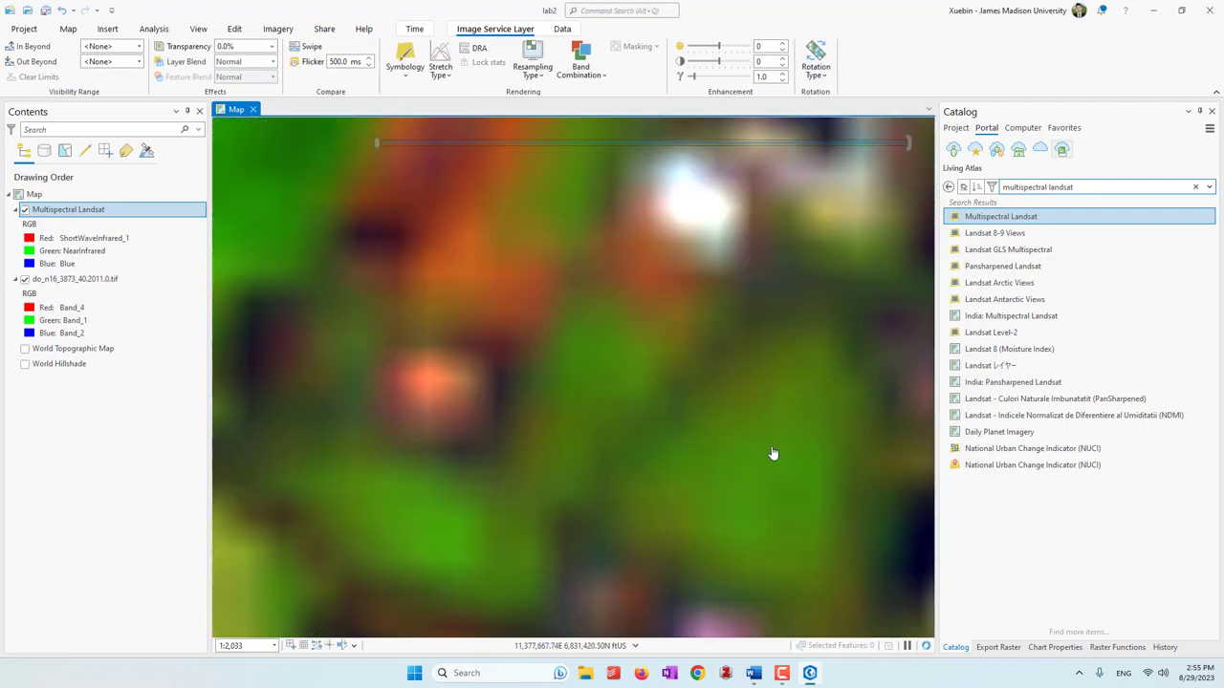
View the Landsat imagery across the surrounding region and return to the full extent of the do_n16_3873_40.2011.0.tif layer
click(925, 646)
scroll(603, 413, down, 4)
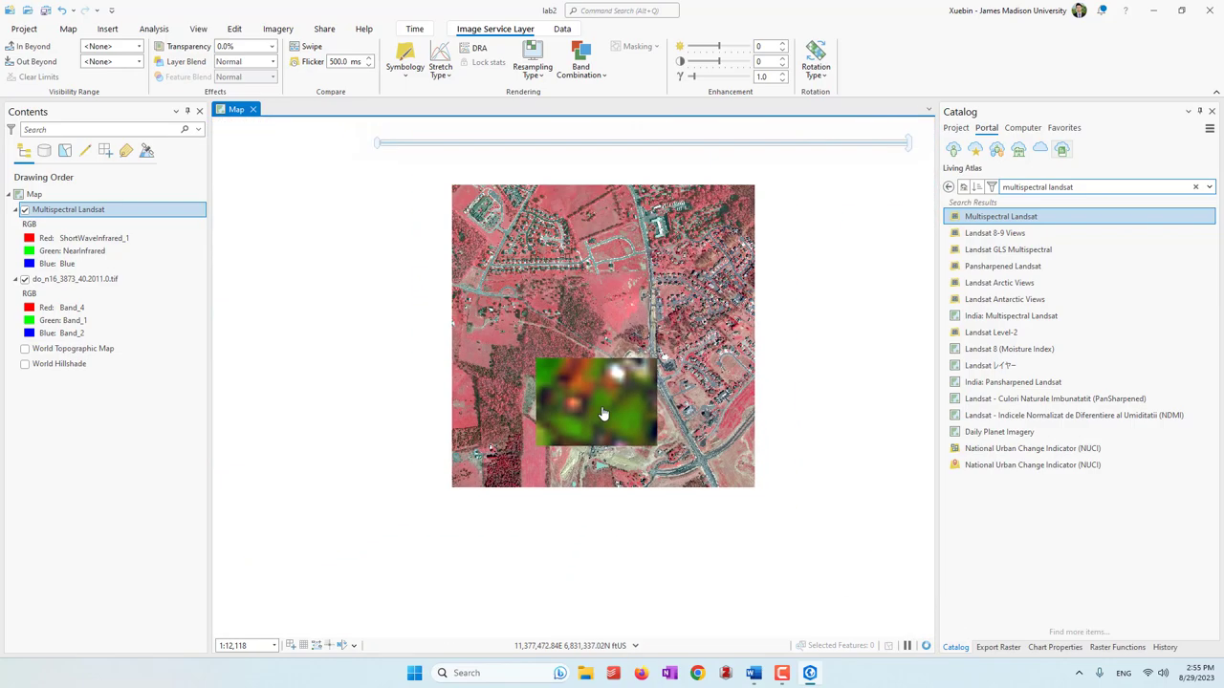
scroll(603, 413, down, 4)
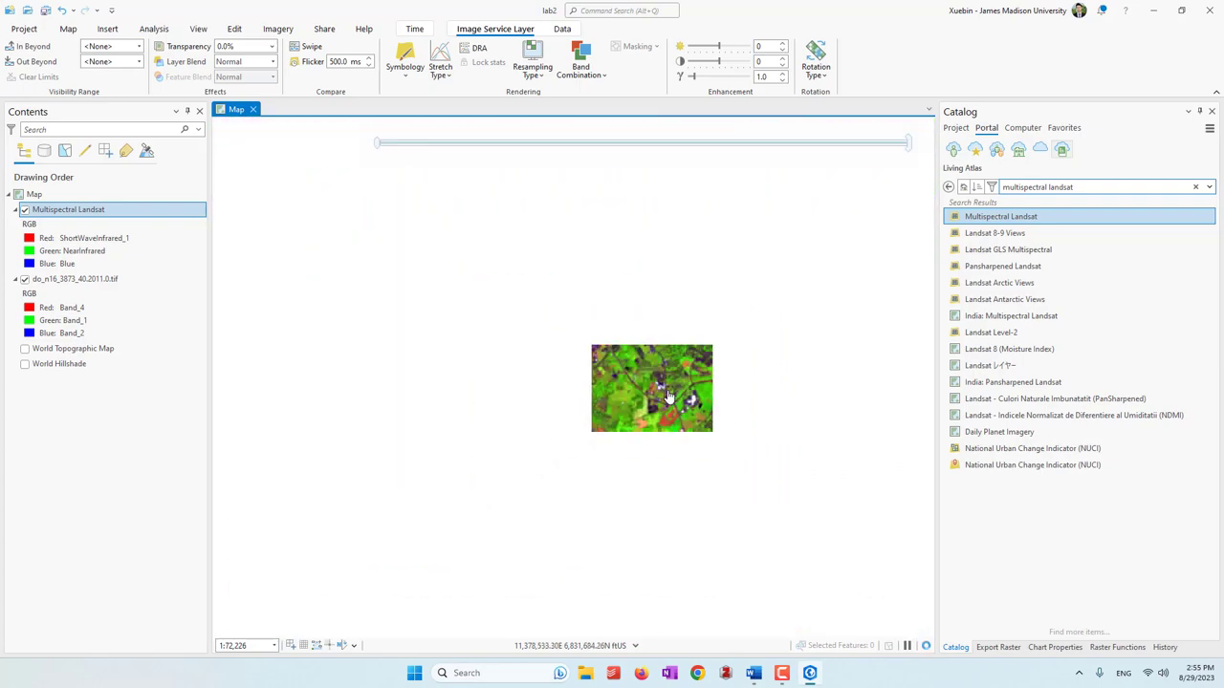
scroll(669, 396, down, 5)
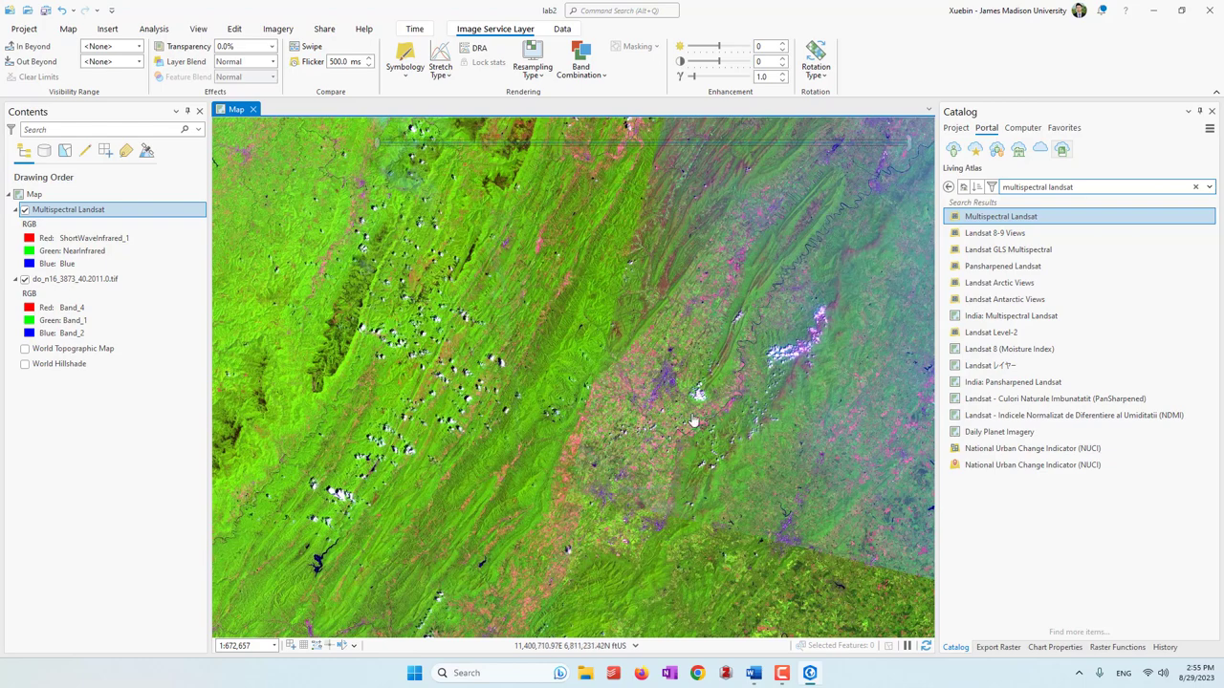
right_click(97, 284)
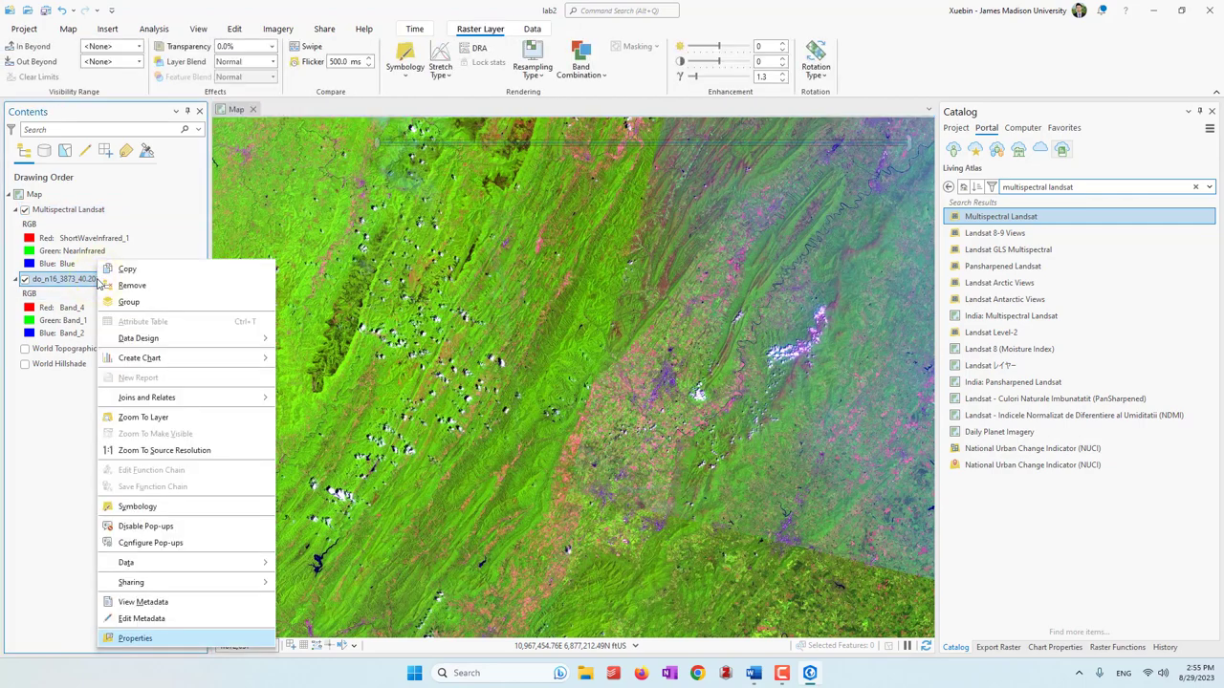
click(143, 418)
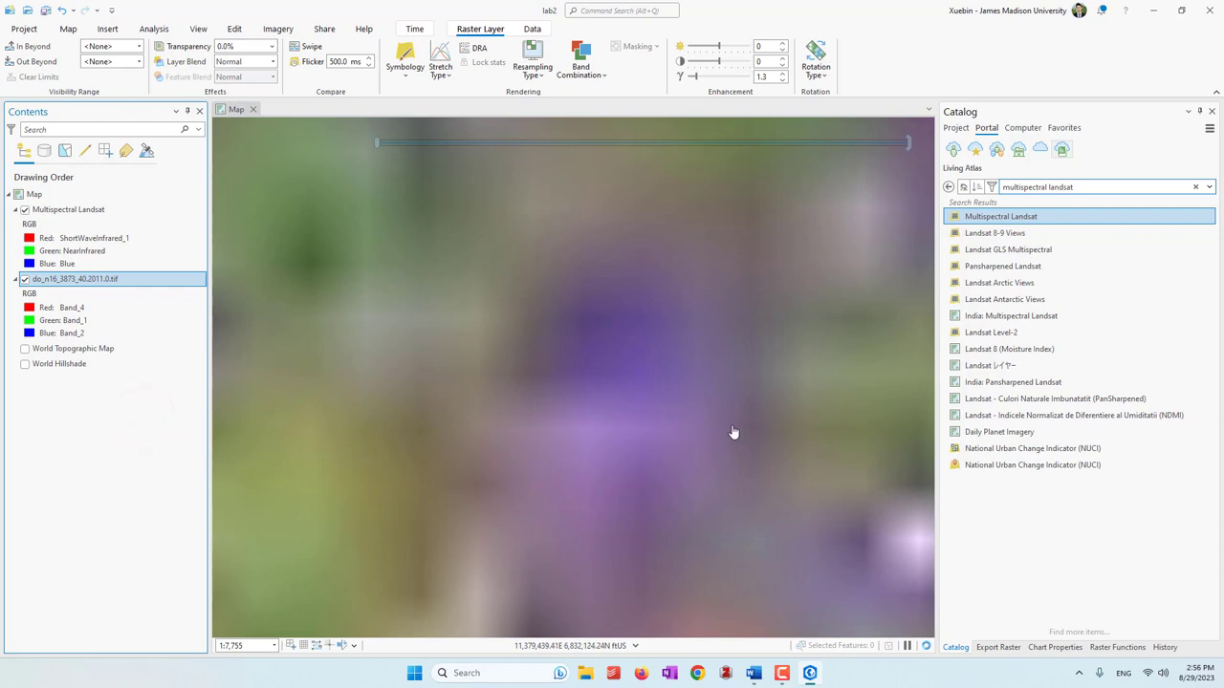
click(924, 647)
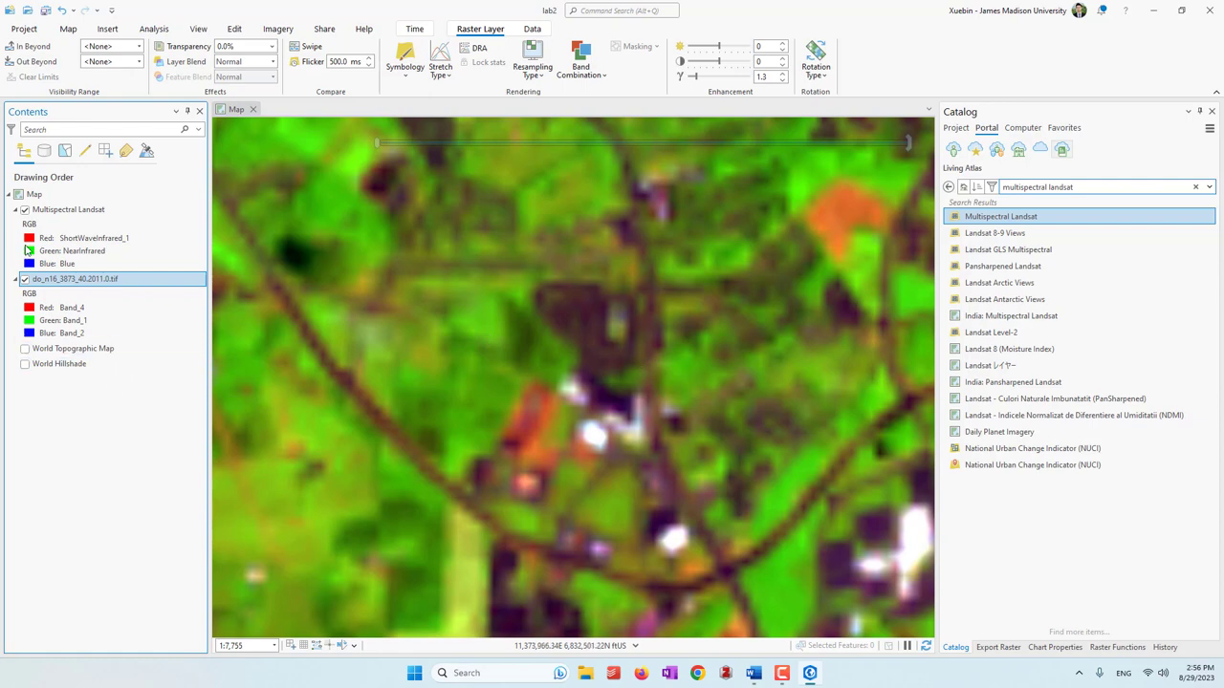
Toggle the Multispectral Landsat layer's visibility off and on twice to compare it with the aerial image beneath
click(25, 209)
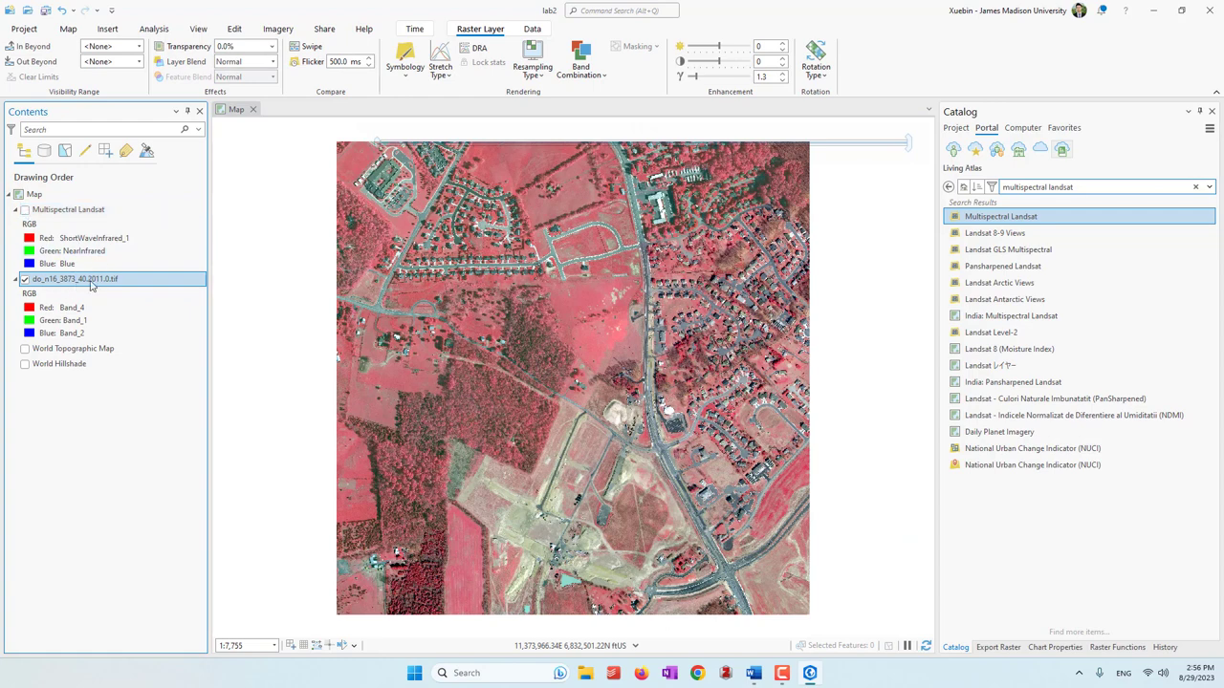
click(24, 210)
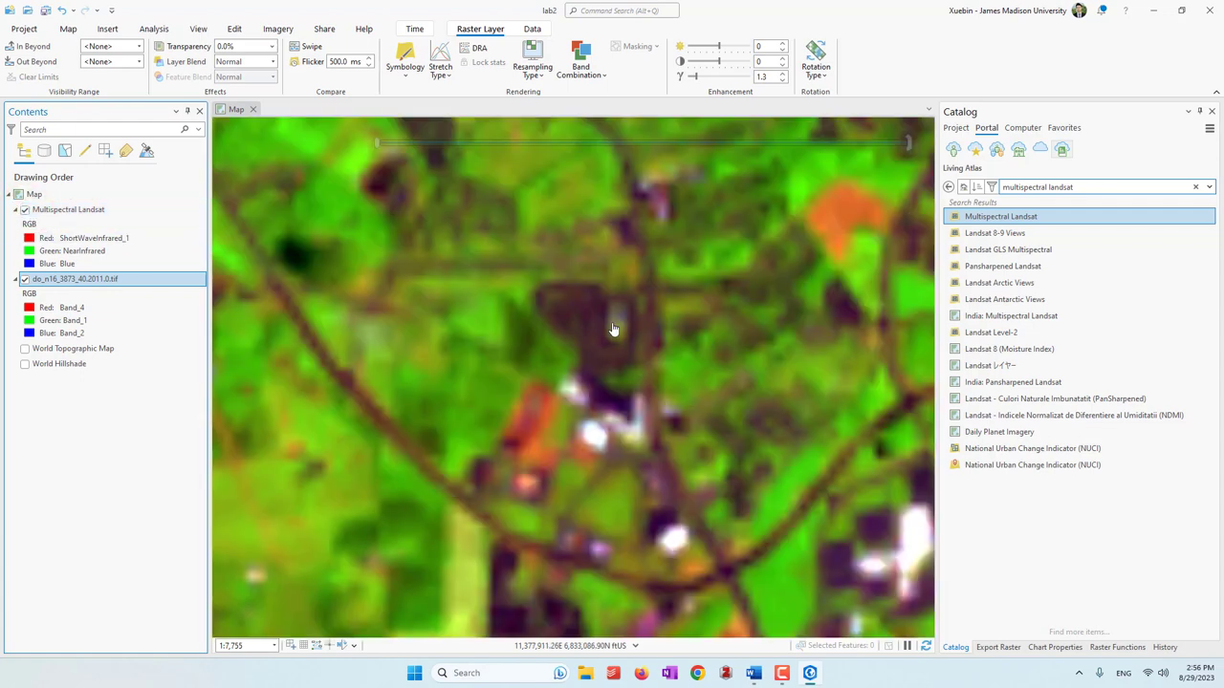
click(25, 211)
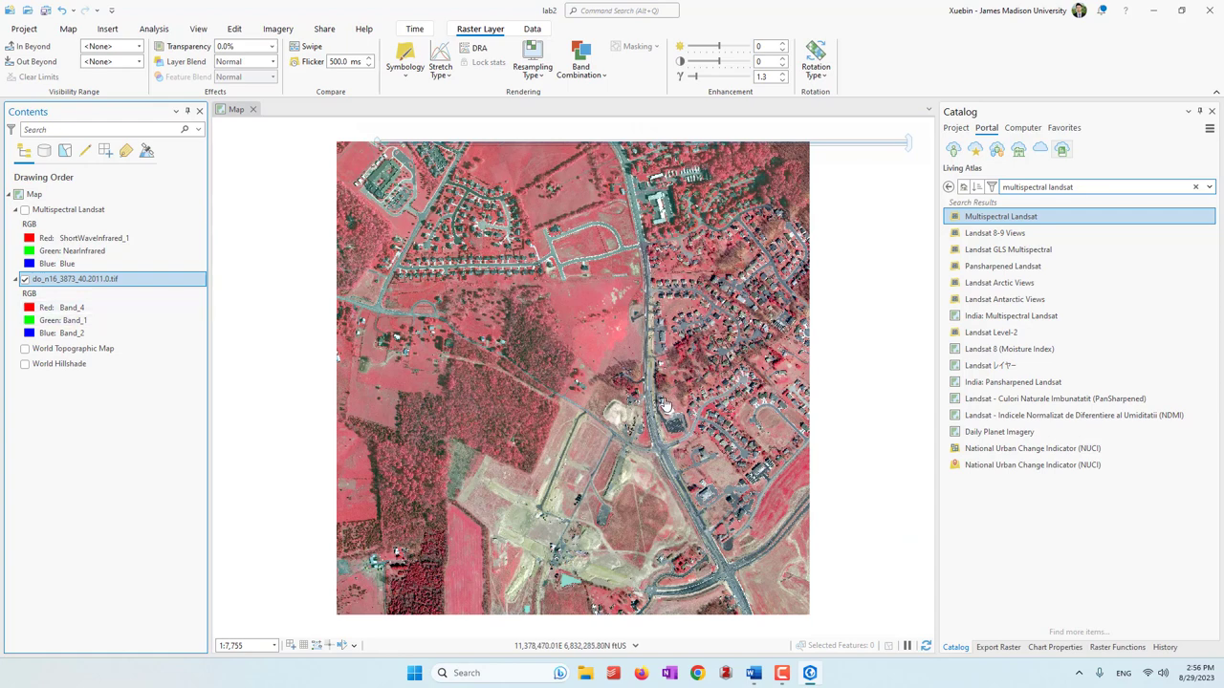
click(25, 211)
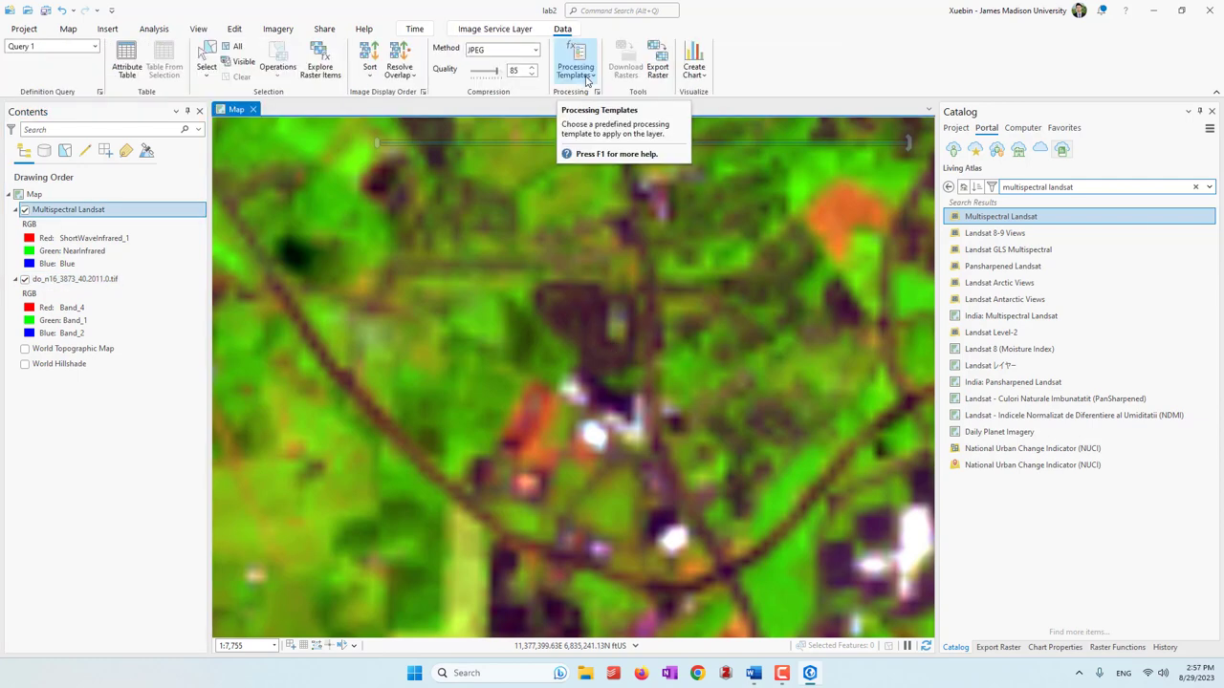
Apply the Natural Color processing template with fixed stretch to the Multispectral Landsat layer
click(587, 78)
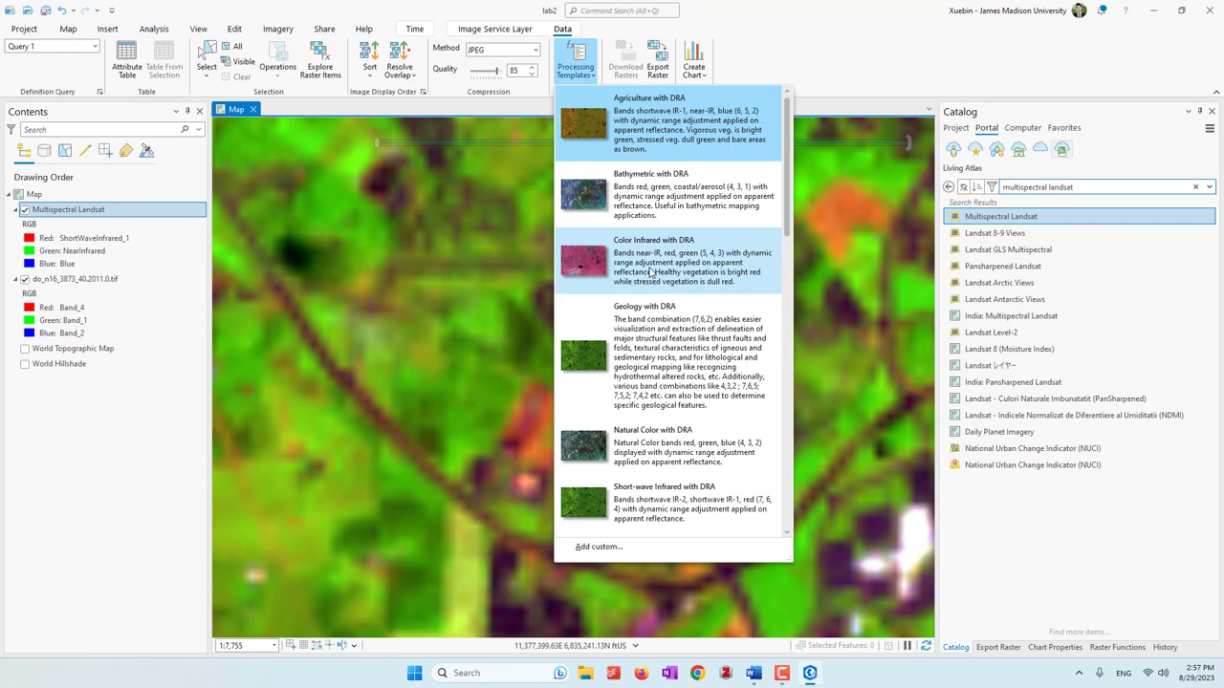
scroll(650, 272, down, 2)
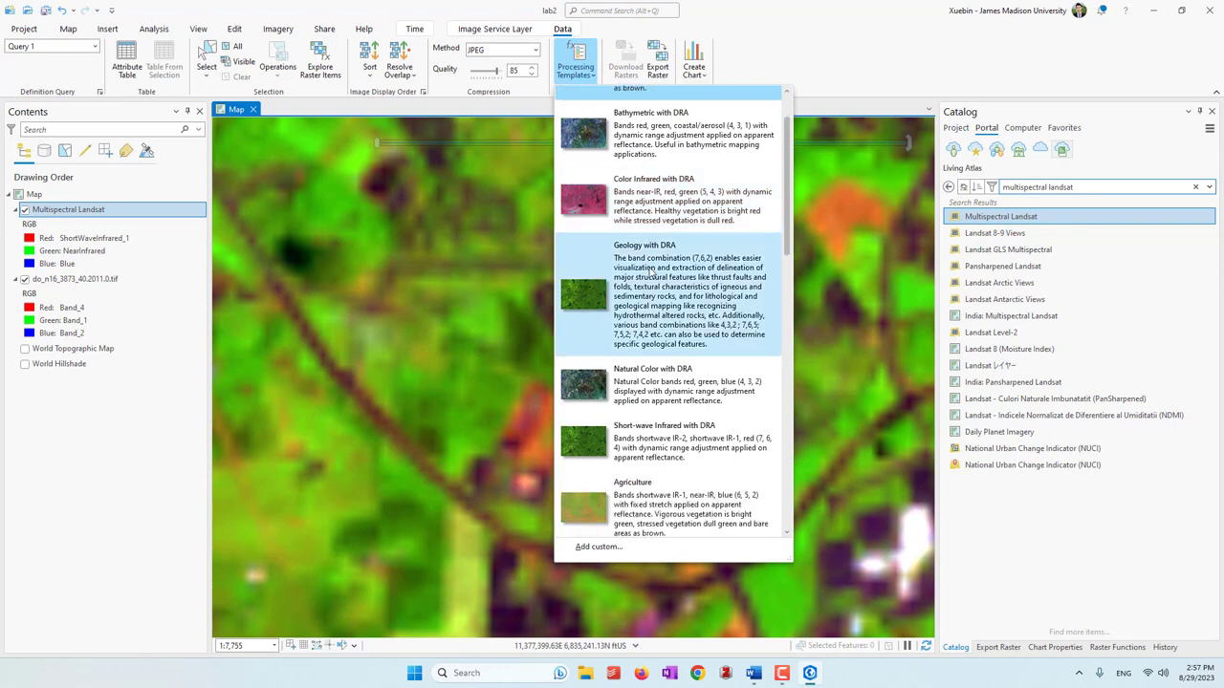
scroll(655, 265, up, 1)
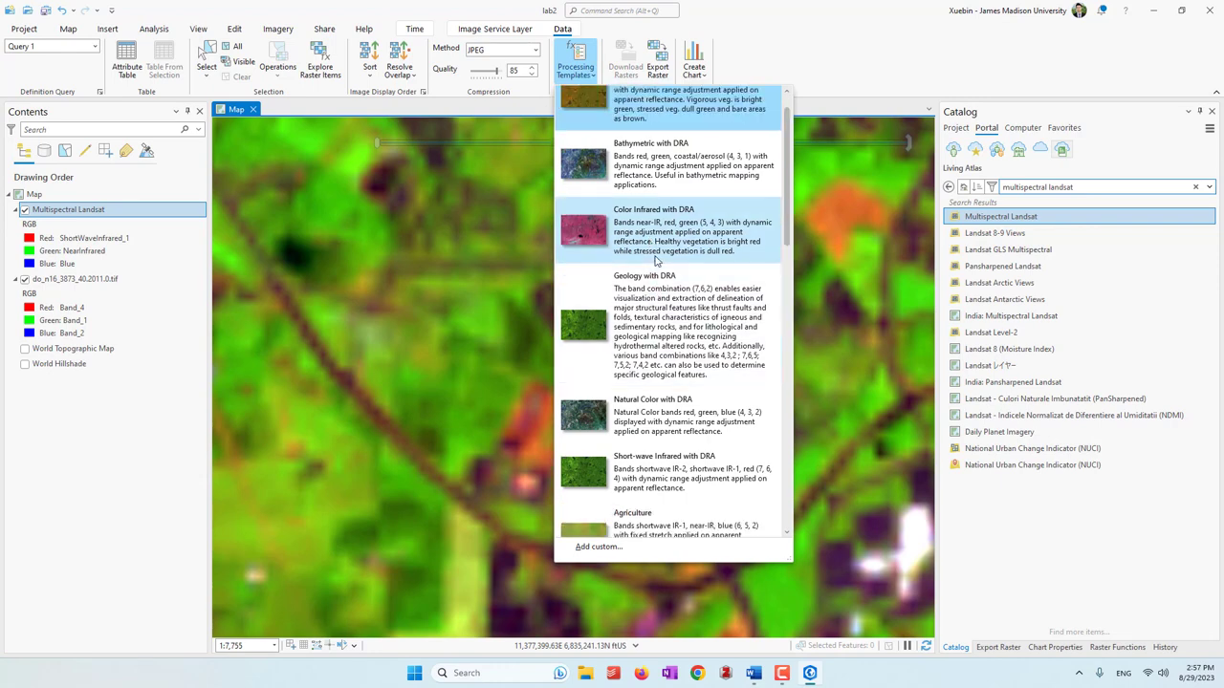
scroll(655, 260, down, 6)
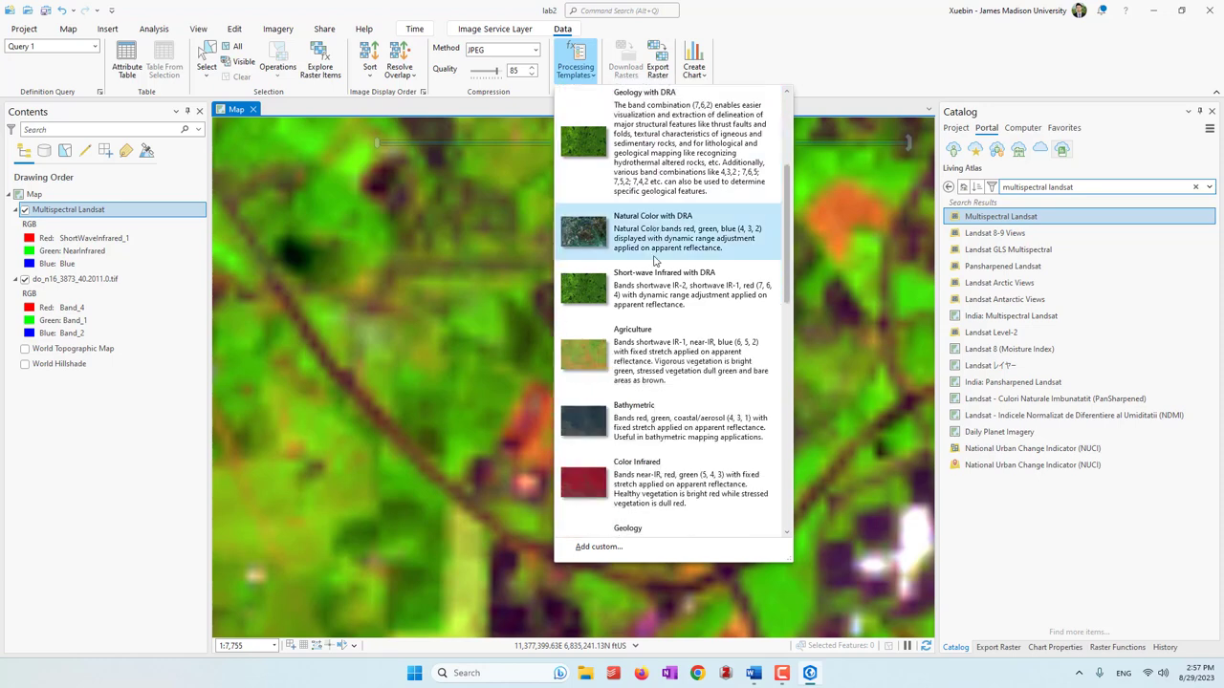
scroll(655, 260, down, 2)
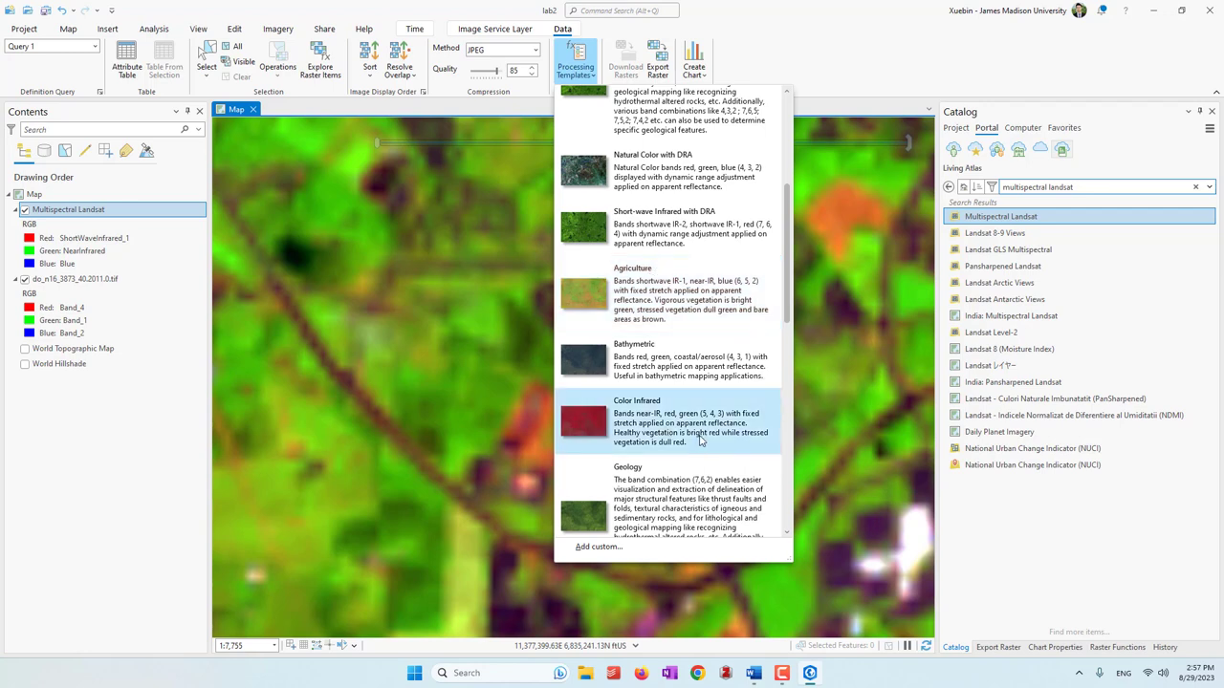
scroll(686, 320, down, 6)
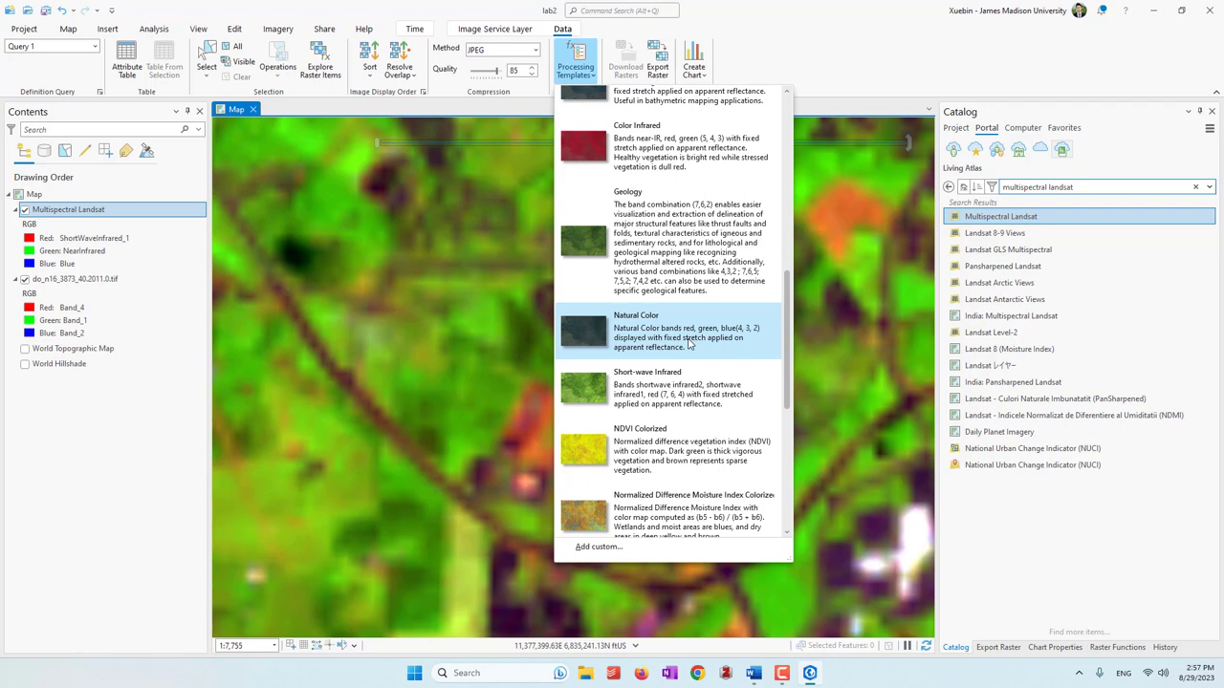
scroll(688, 344, down, 1)
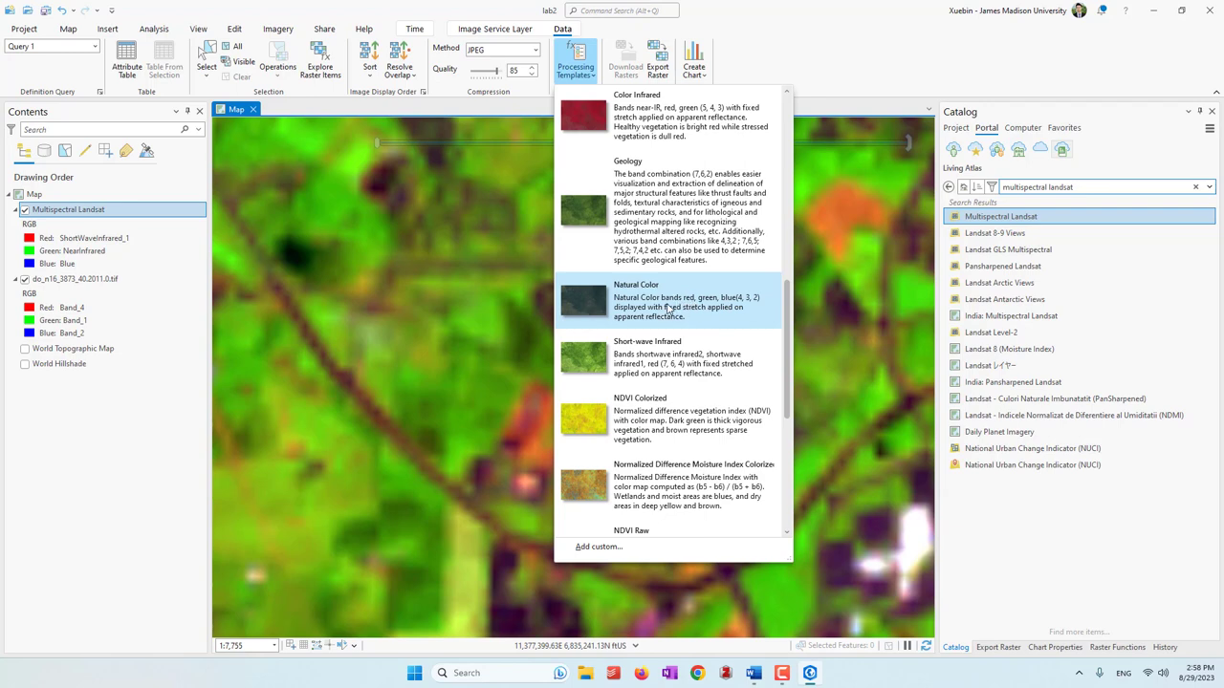
click(668, 306)
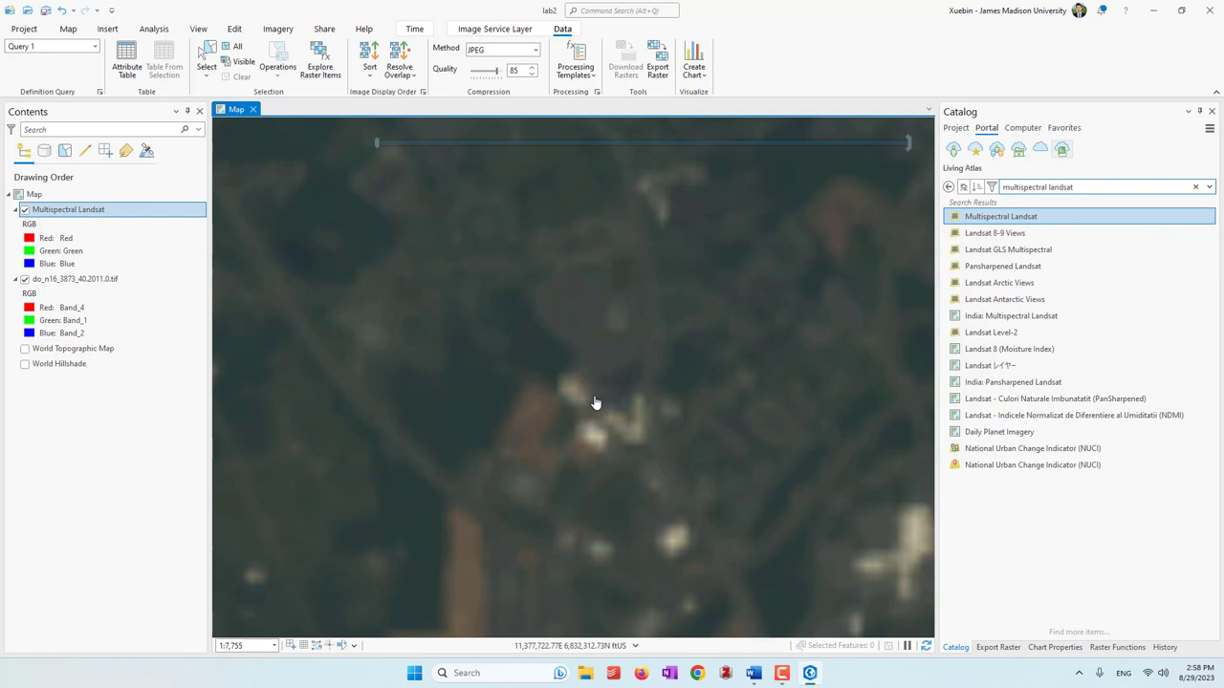
Open the Multispectral Landsat layer's metadata and examine the wavelengths listed in its Multispectral Bands table
right_click(95, 210)
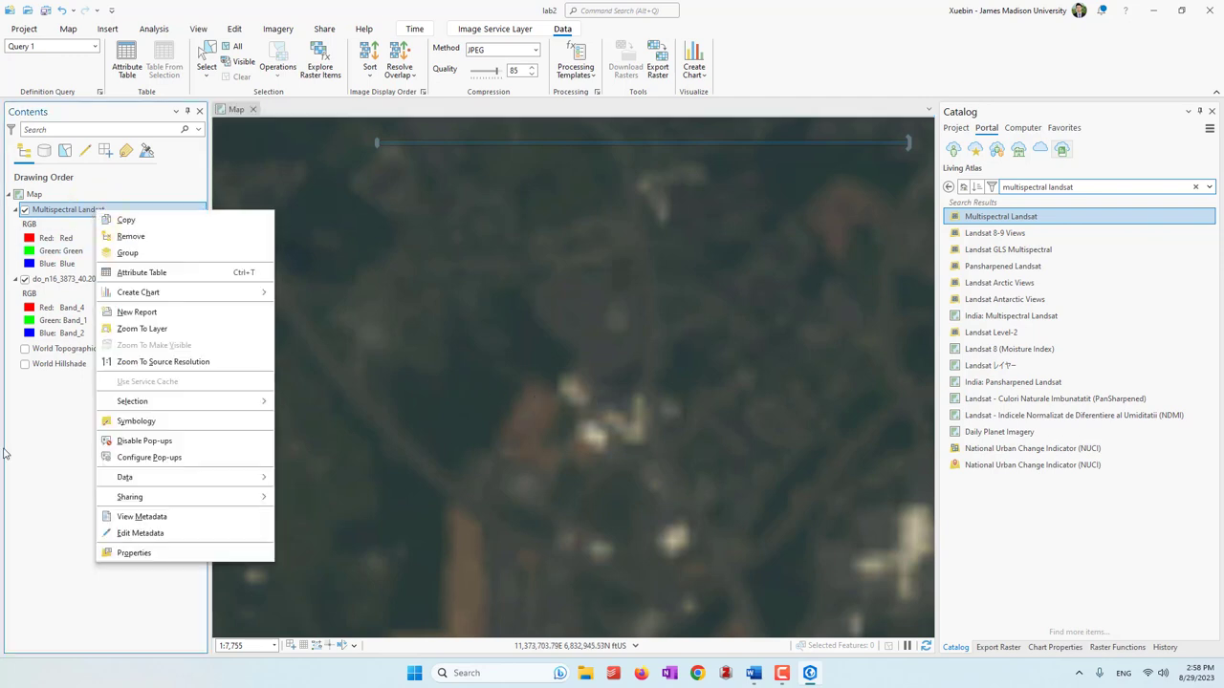
click(149, 518)
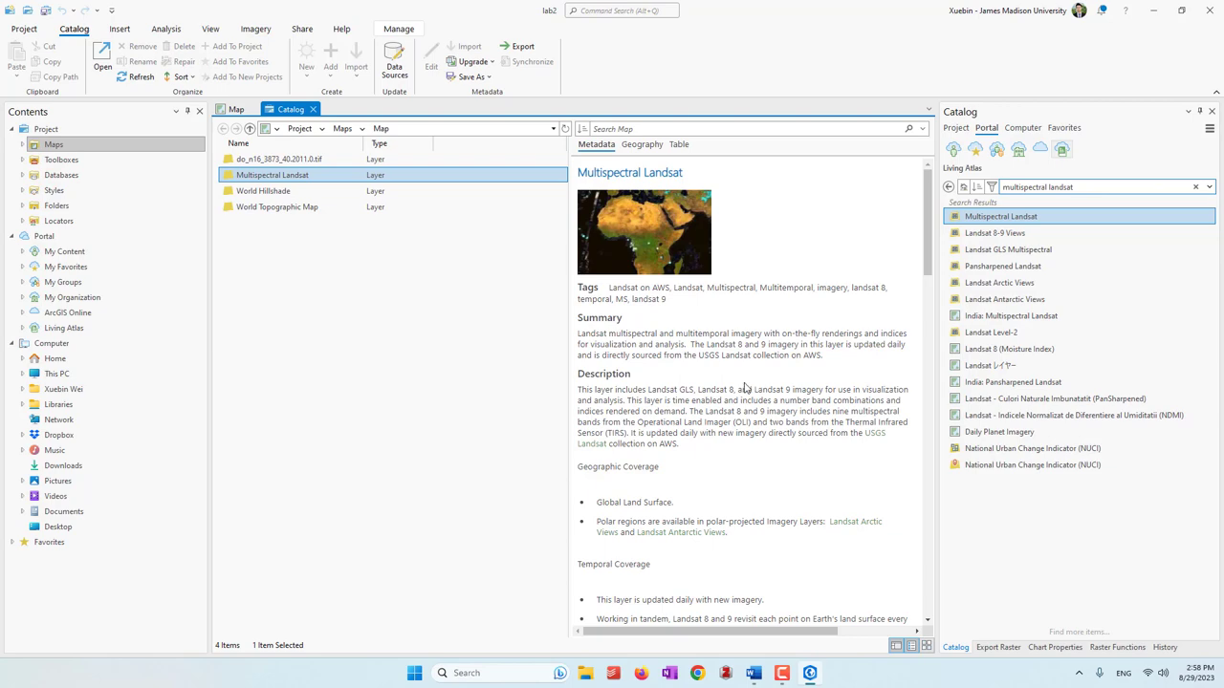
drag(928, 262, 924, 503)
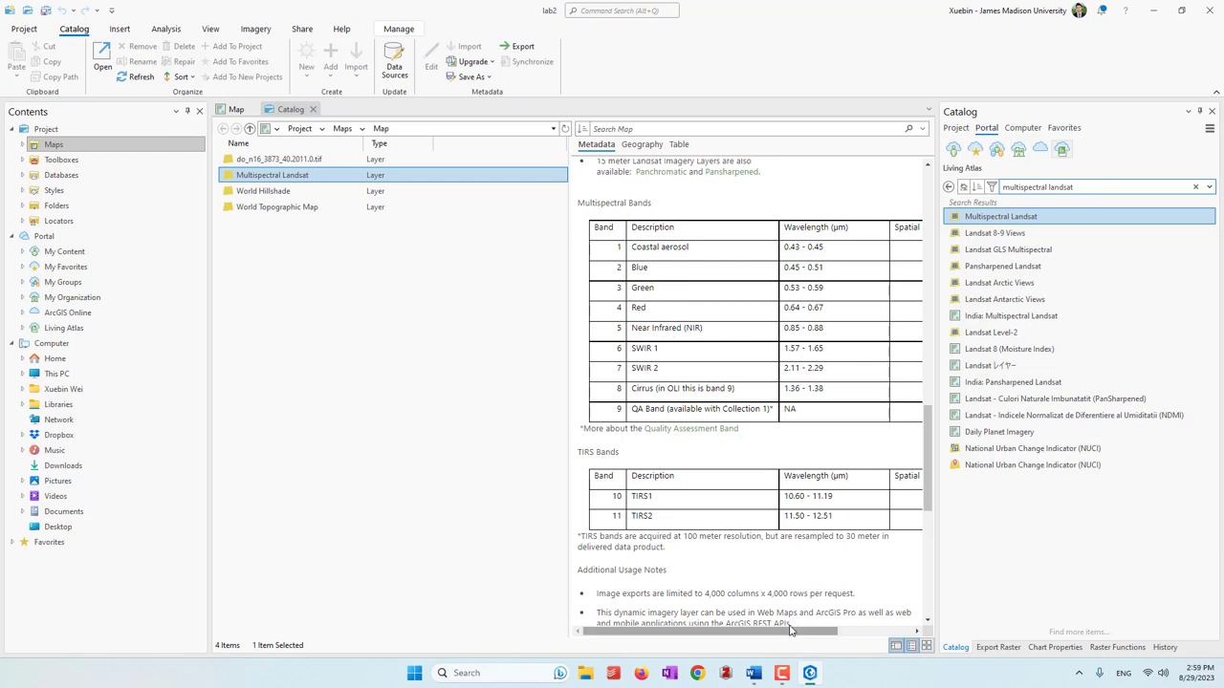
click(788, 227)
click(844, 268)
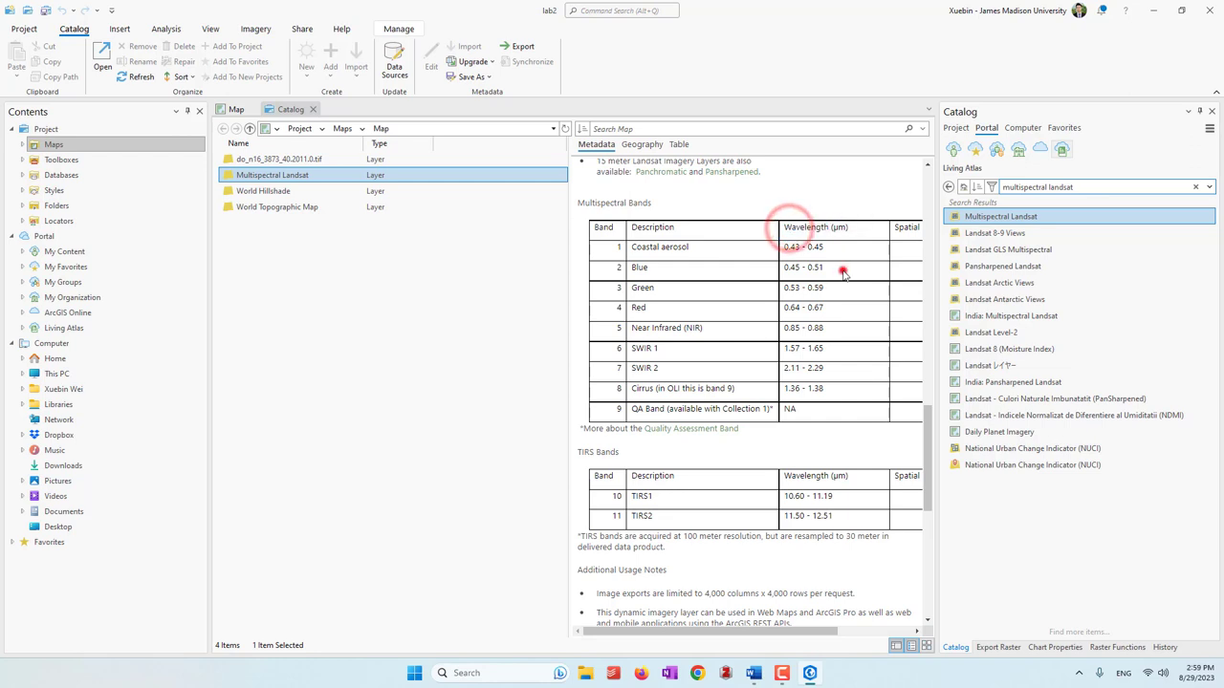
Examine the spatial resolution of the multispectral and TIRS bands in the metadata, and close the metadata view
drag(758, 636, 835, 636)
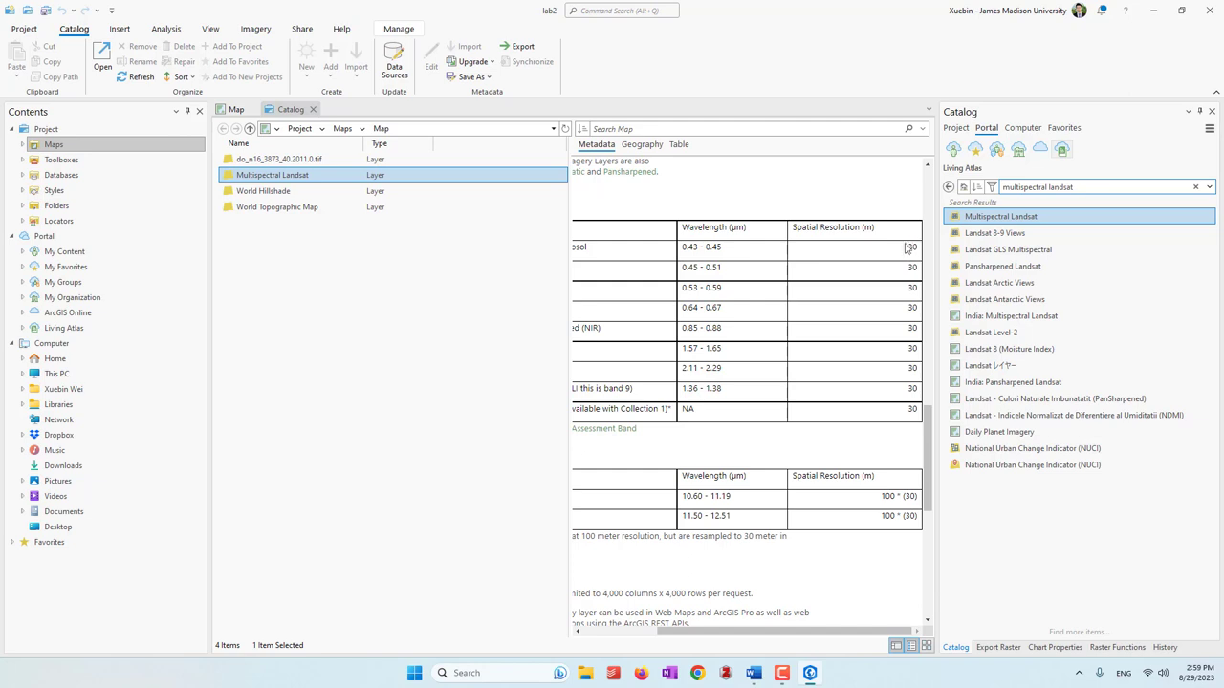
drag(889, 235, 829, 227)
click(856, 244)
drag(838, 633, 647, 583)
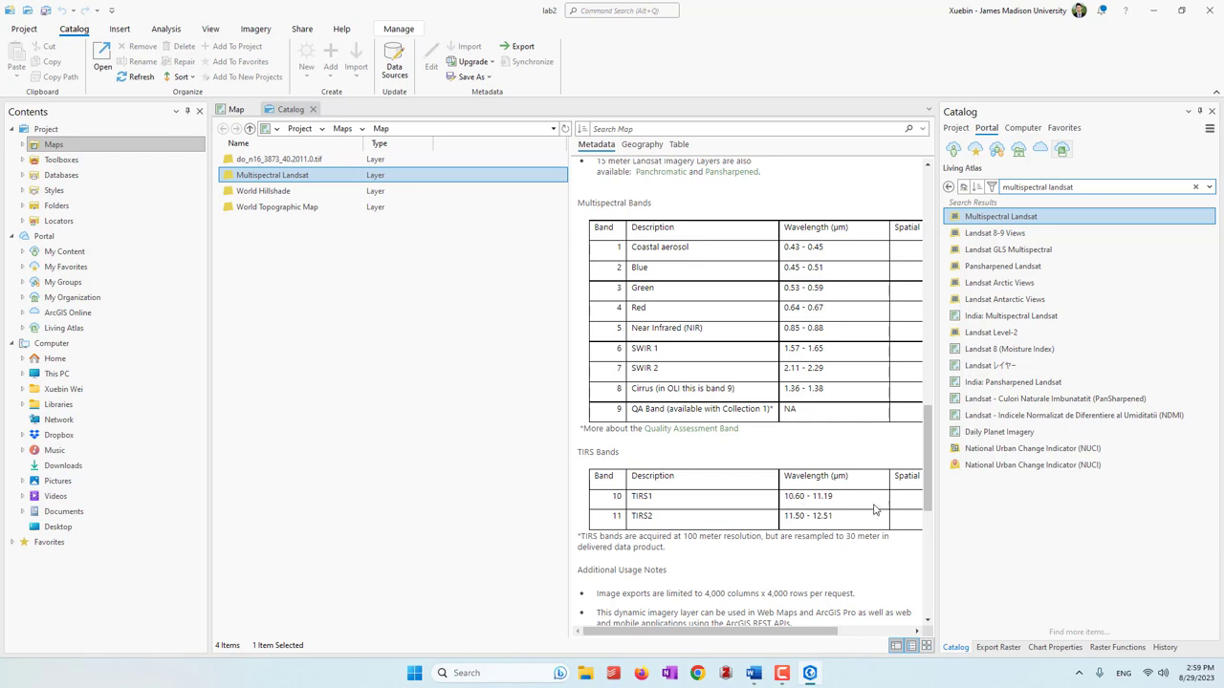
drag(805, 630, 893, 645)
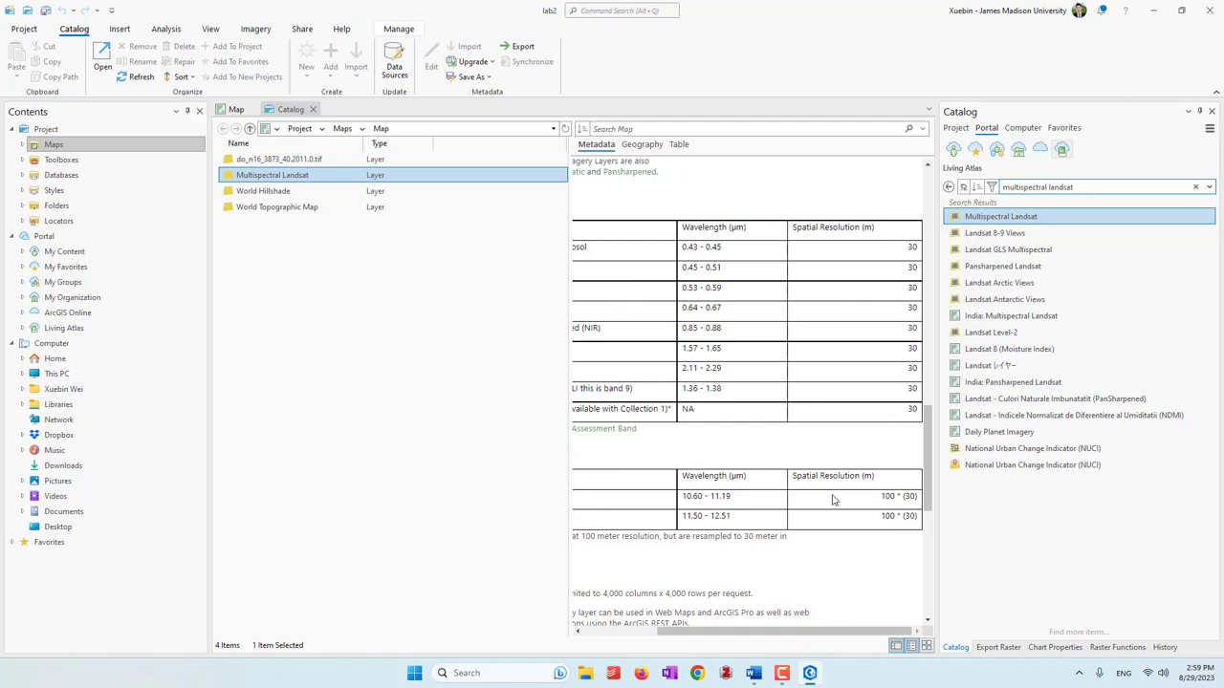
drag(819, 632, 712, 634)
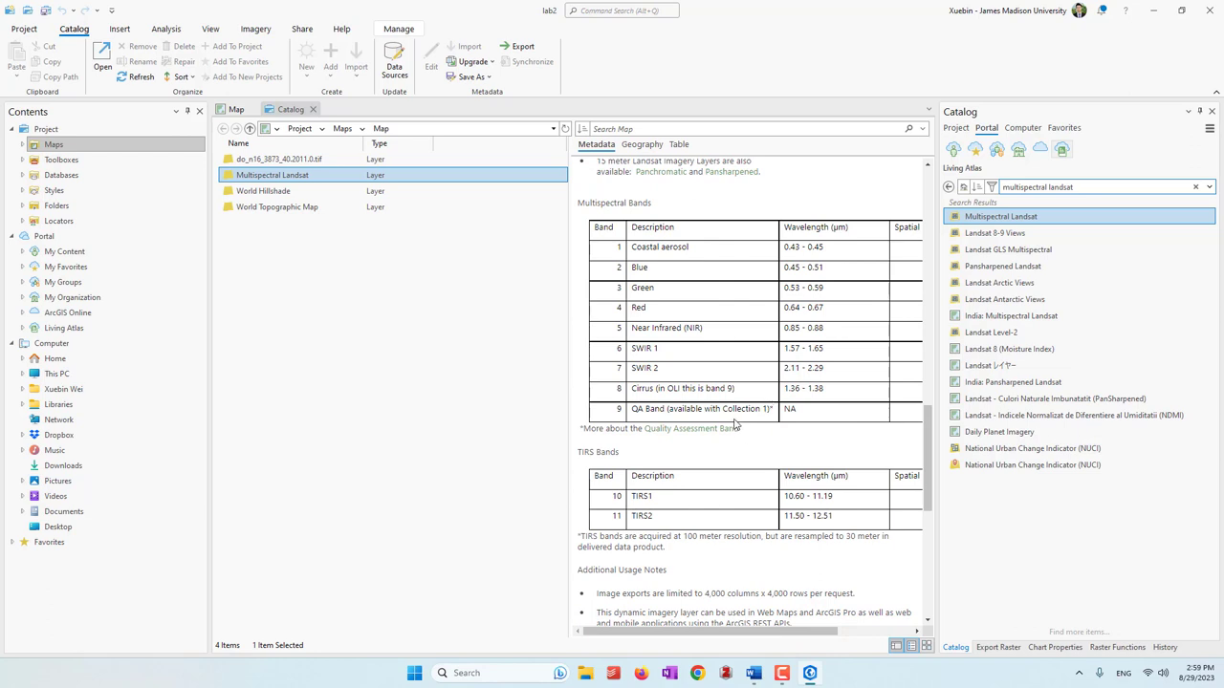
click(311, 110)
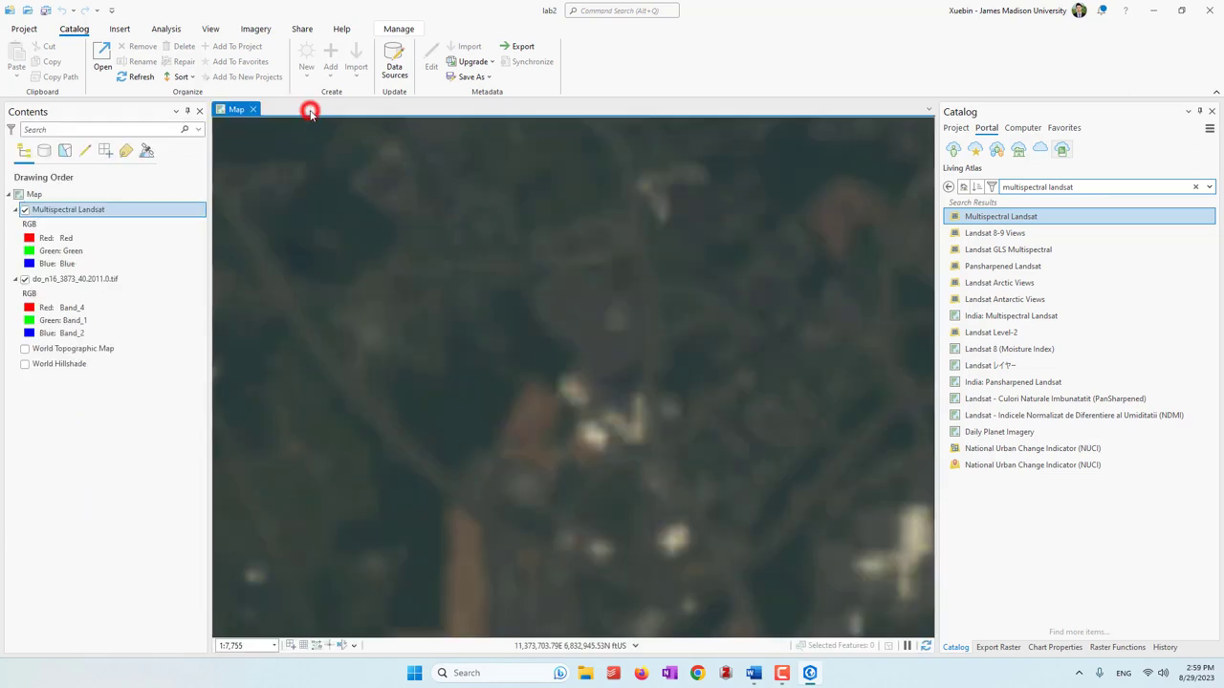
Open the Multispectral Landsat layer's source properties and examine its raster information, including number of bands, cell size and pixel depth
right_click(85, 212)
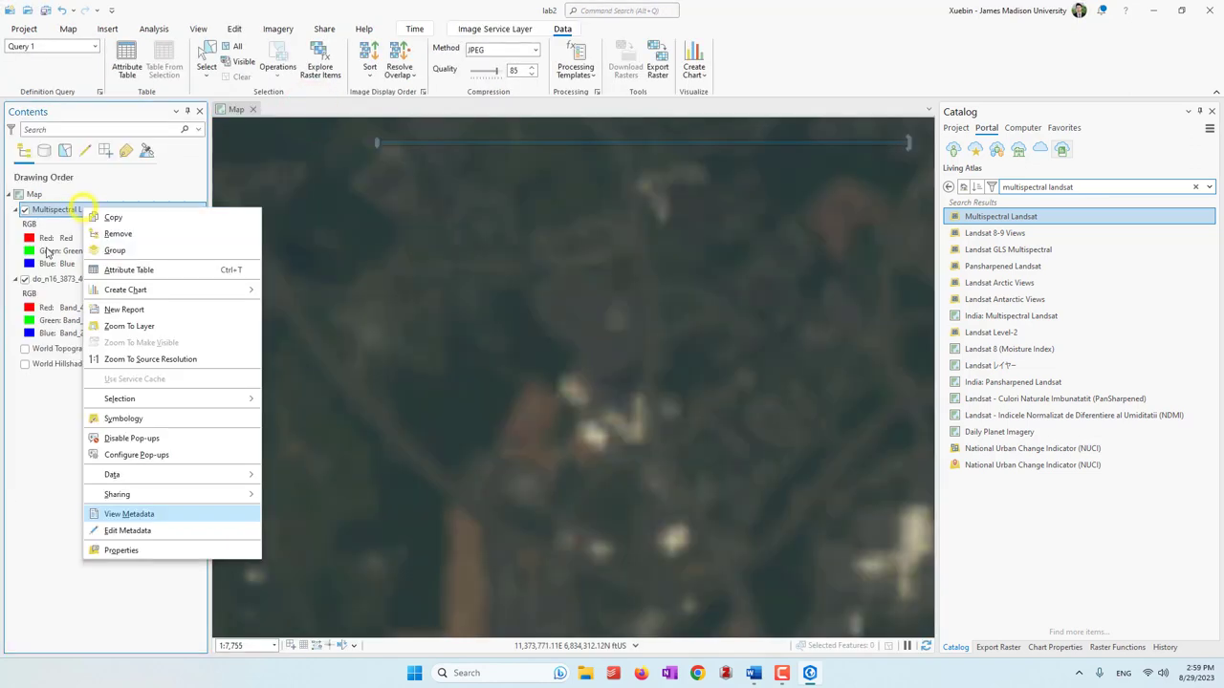
click(113, 551)
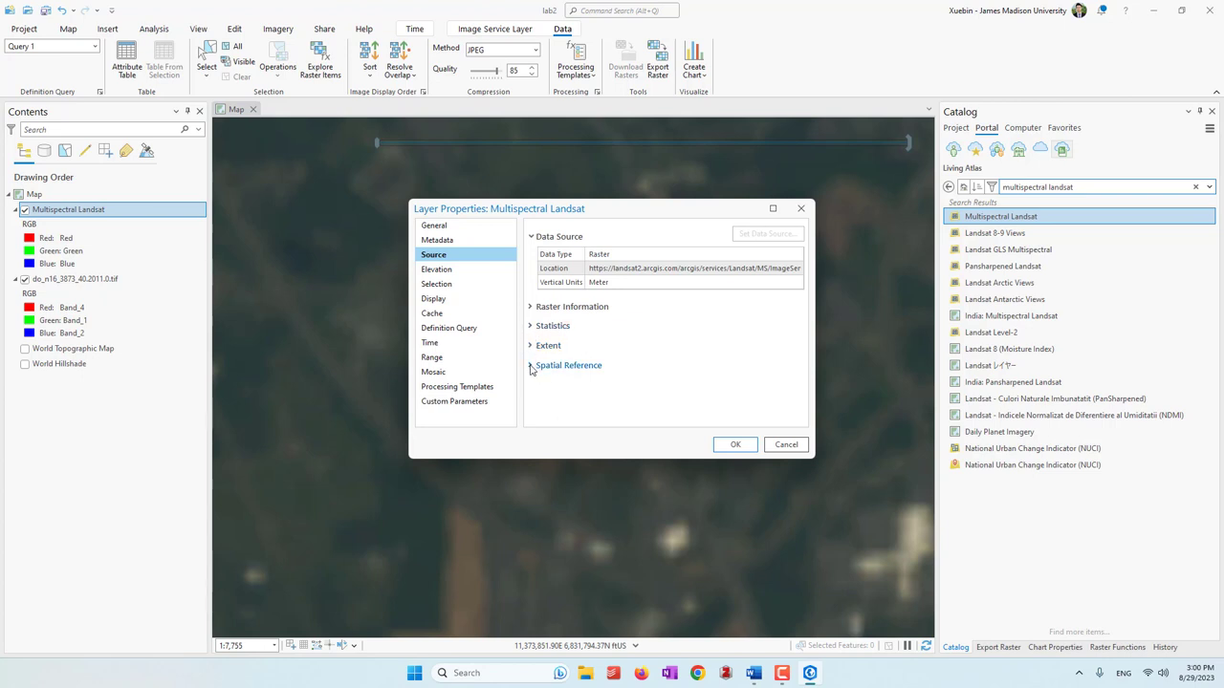
click(530, 306)
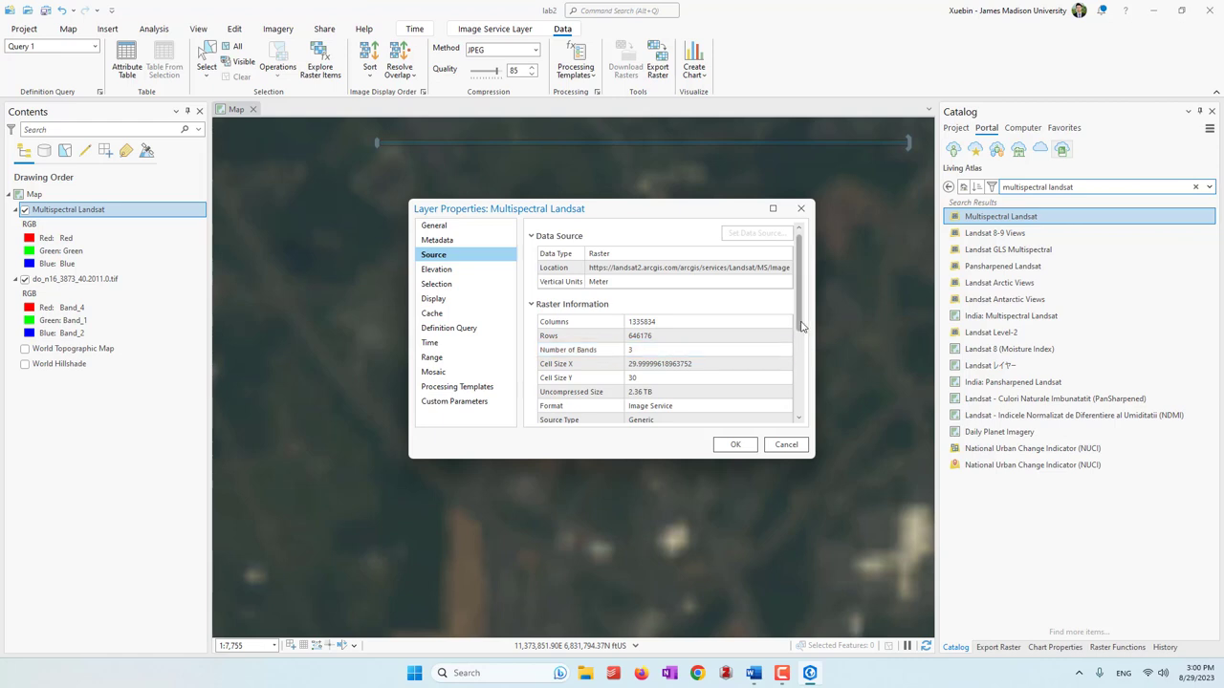
drag(800, 323, 800, 375)
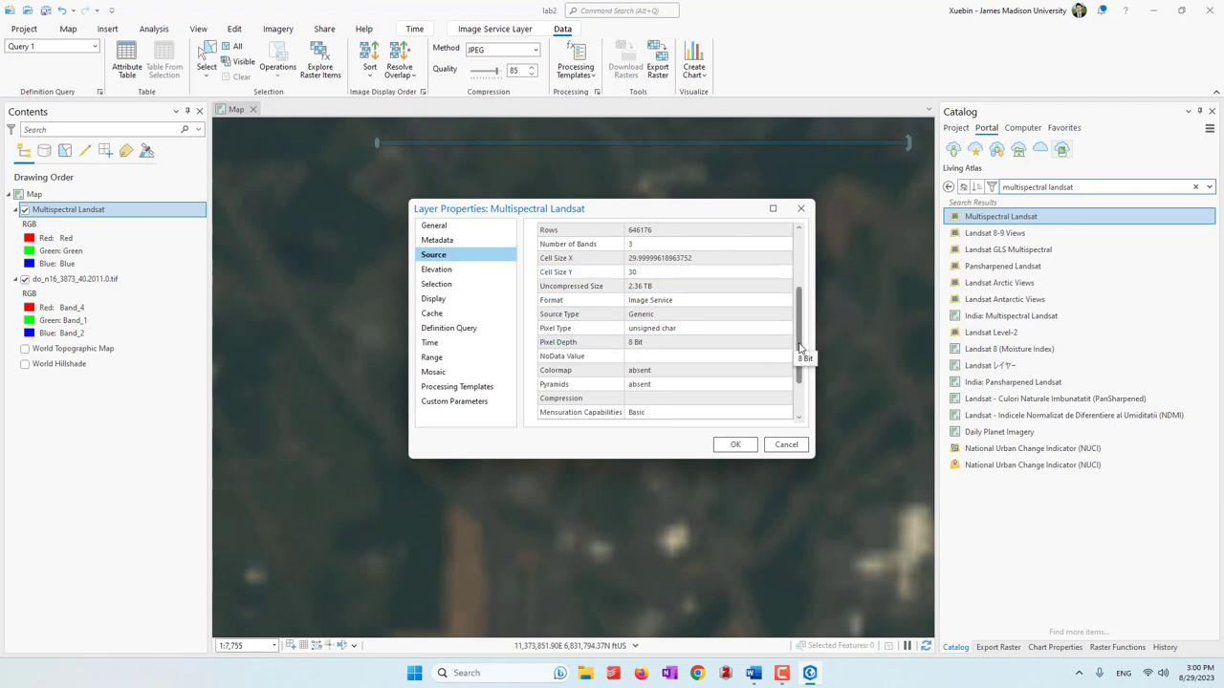
drag(799, 336, 799, 382)
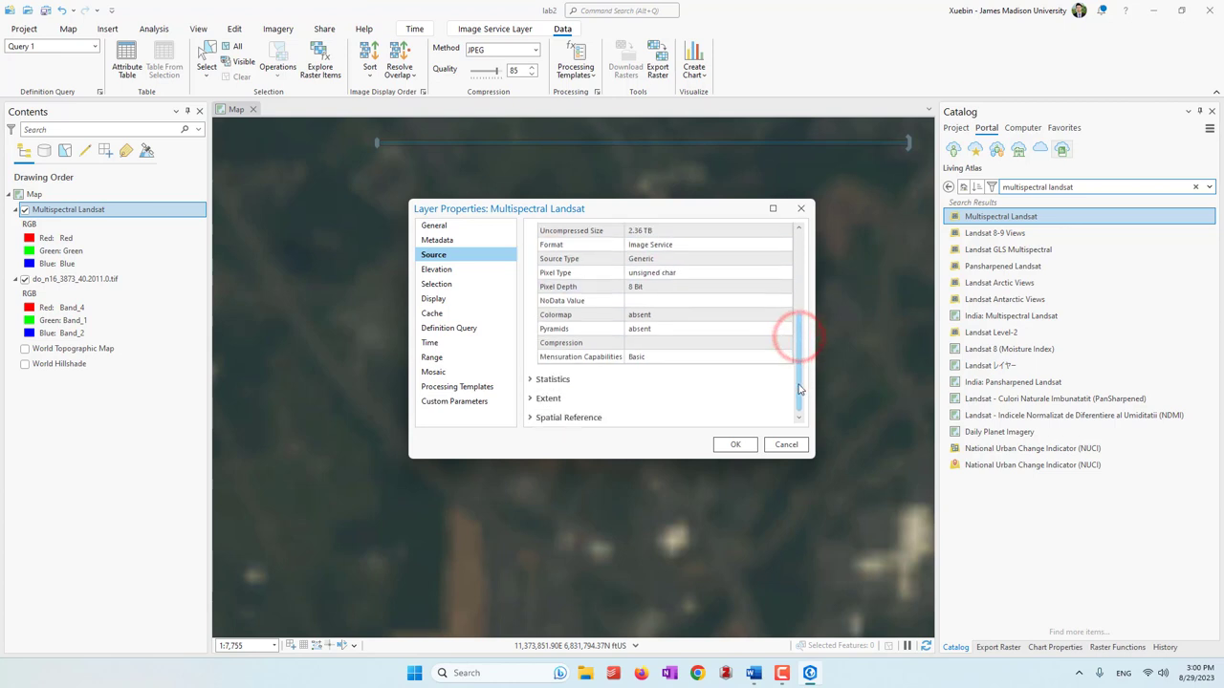
Examine the Multispectral Landsat layer's spatial reference, including its projected and geographic coordinate systems, and close the layer properties
click(532, 418)
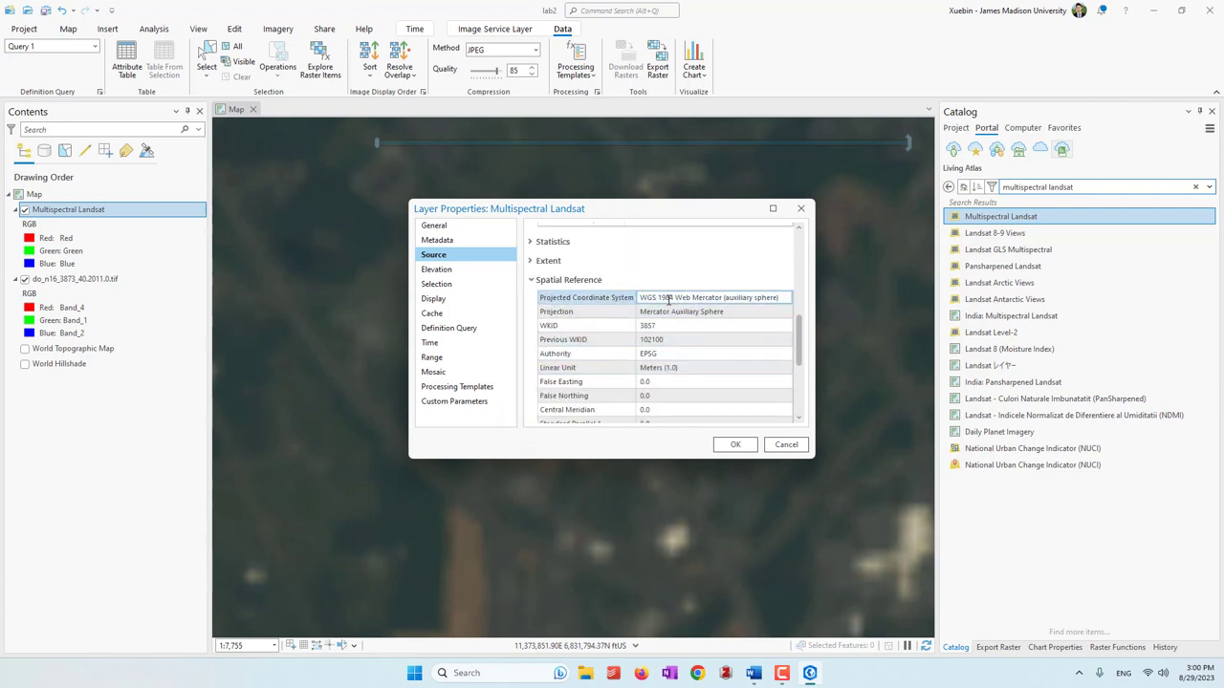
drag(795, 337, 797, 381)
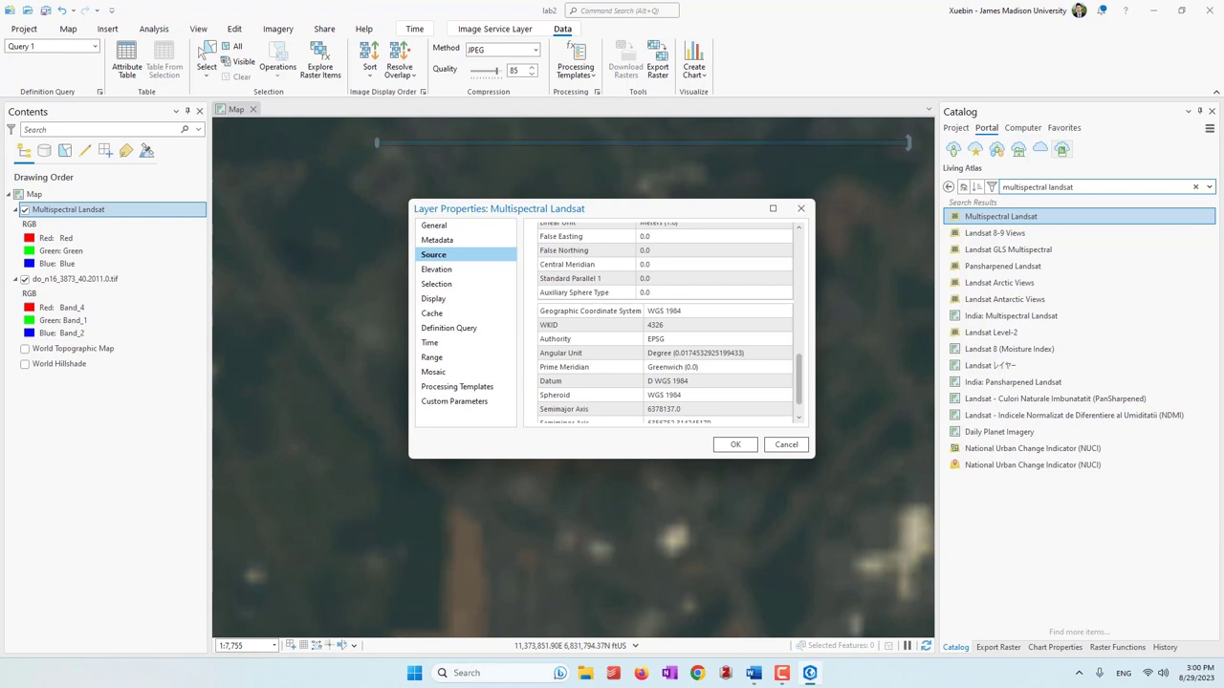
click(786, 446)
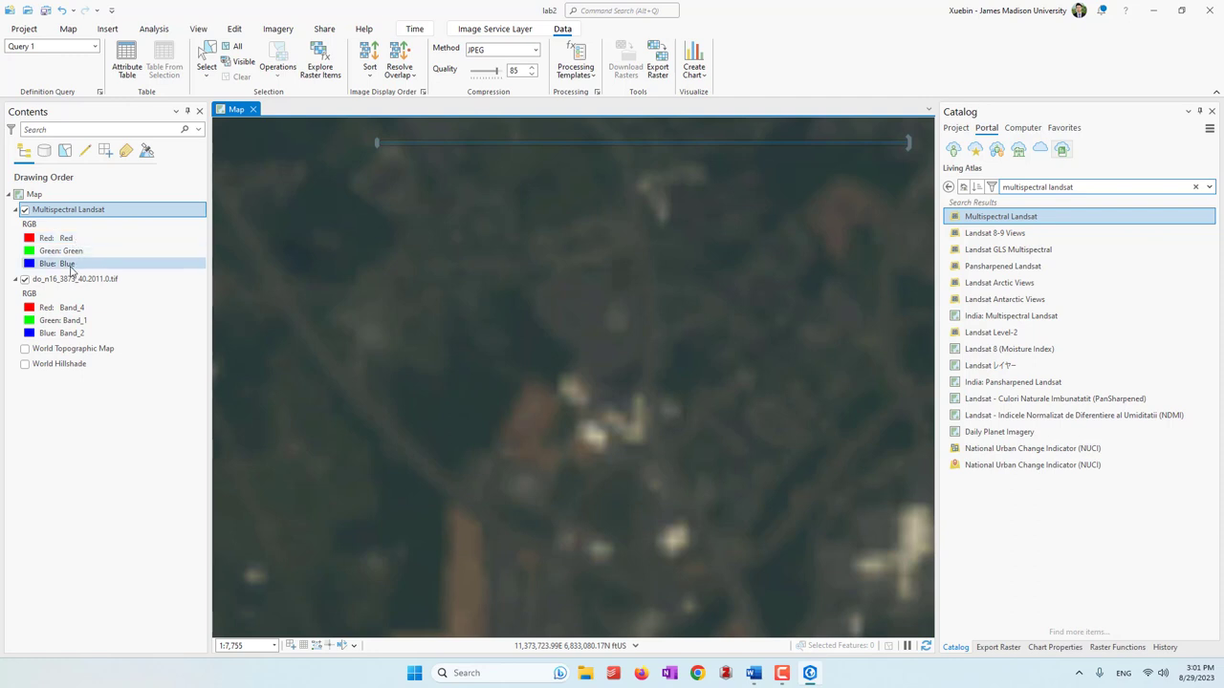
Create a spectral profile chart for the Multispectral Landsat layer and sample a point on the brown bare patch near the map's centre
click(694, 81)
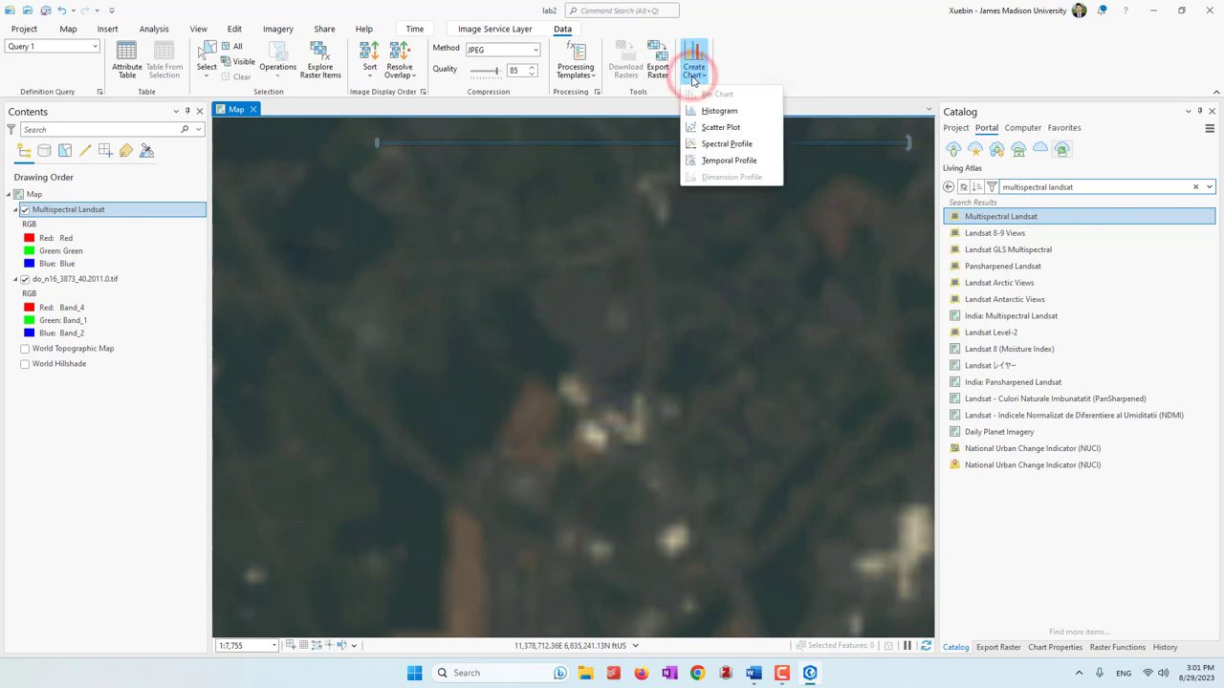
click(752, 145)
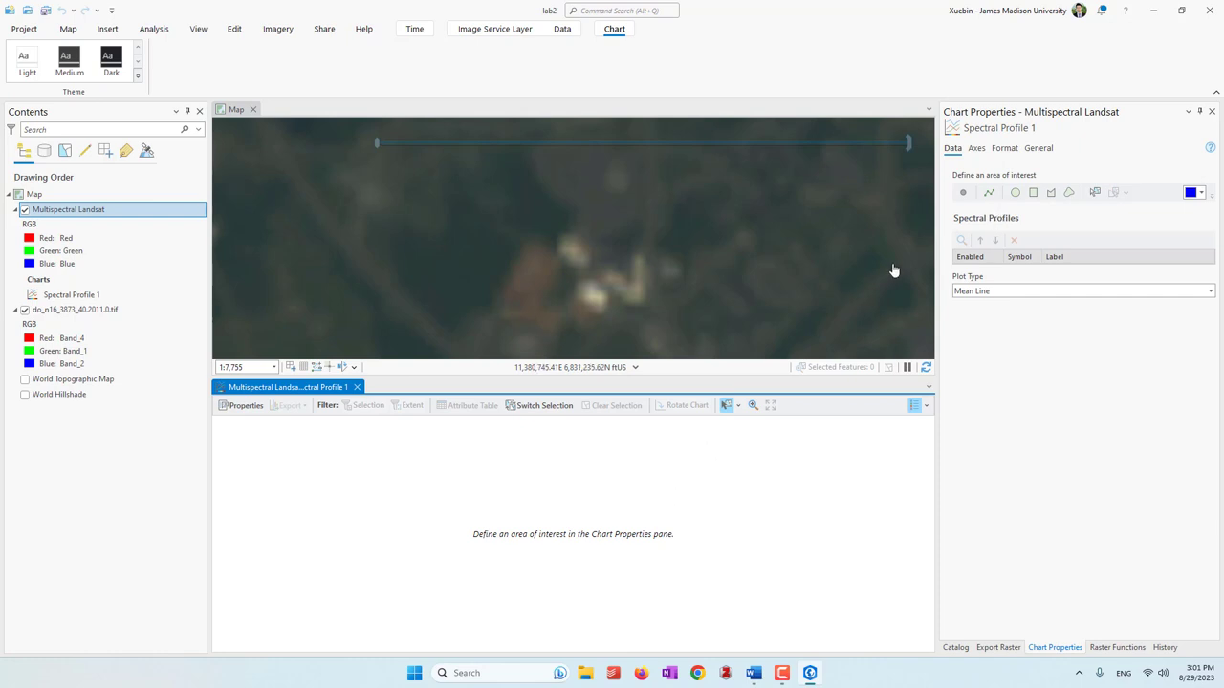
click(964, 194)
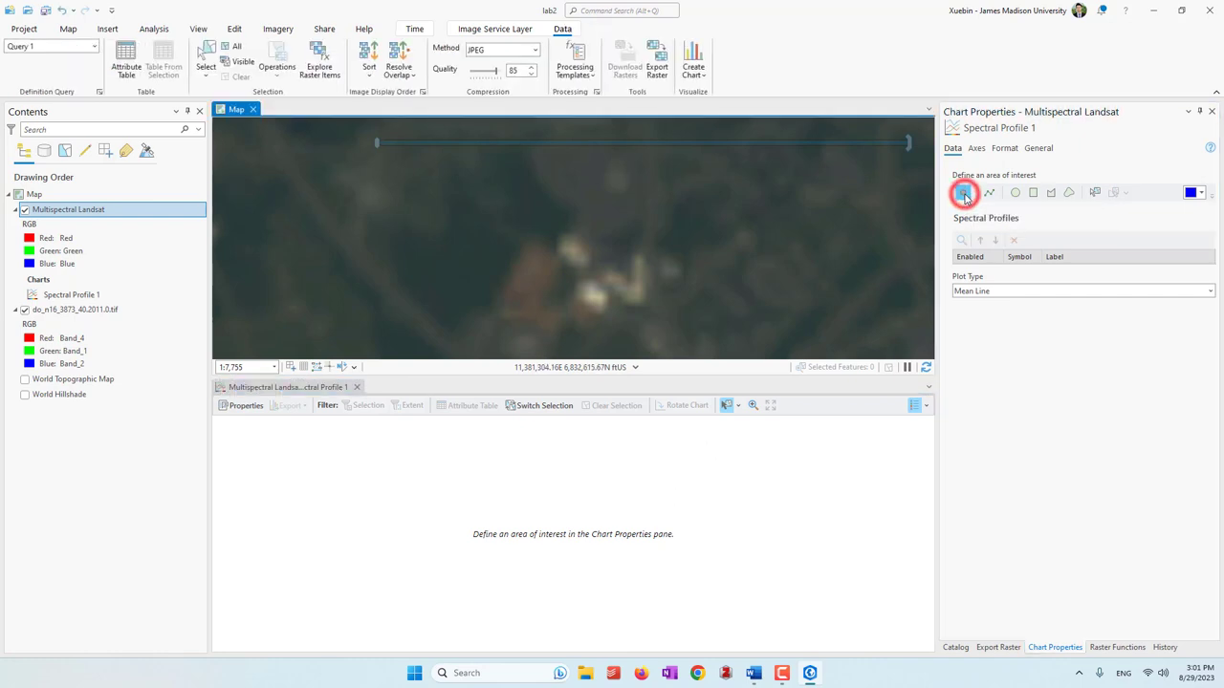
click(536, 273)
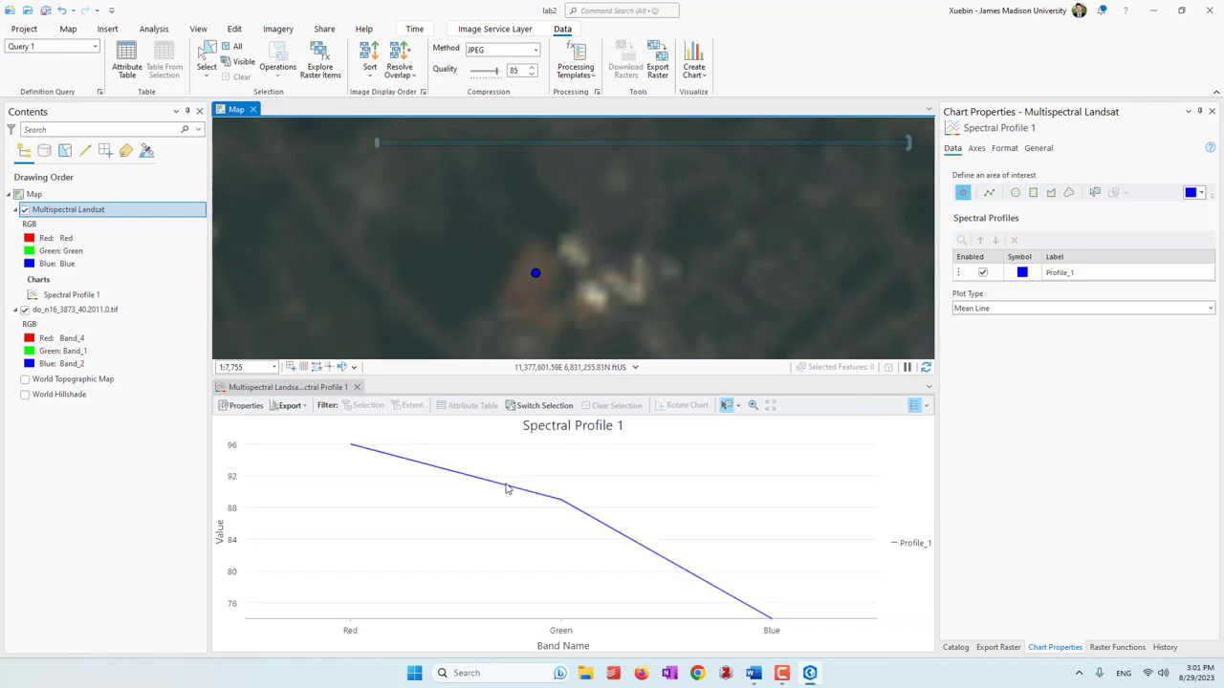
click(520, 298)
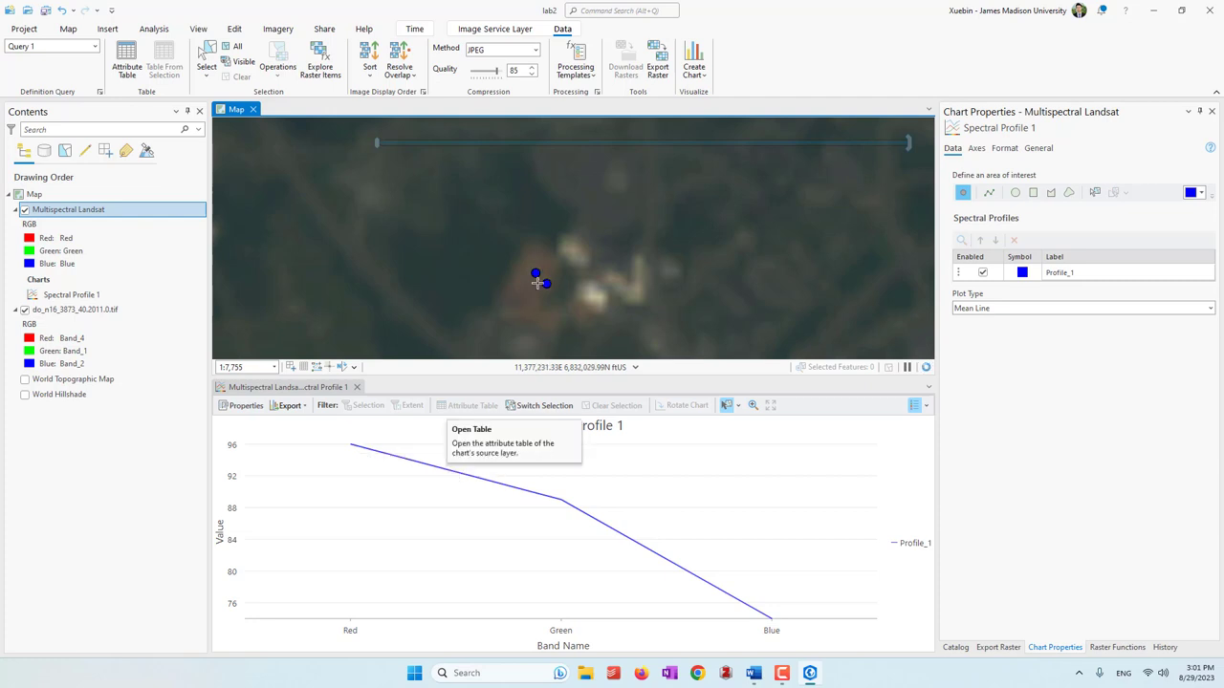
mouse_move(352, 450)
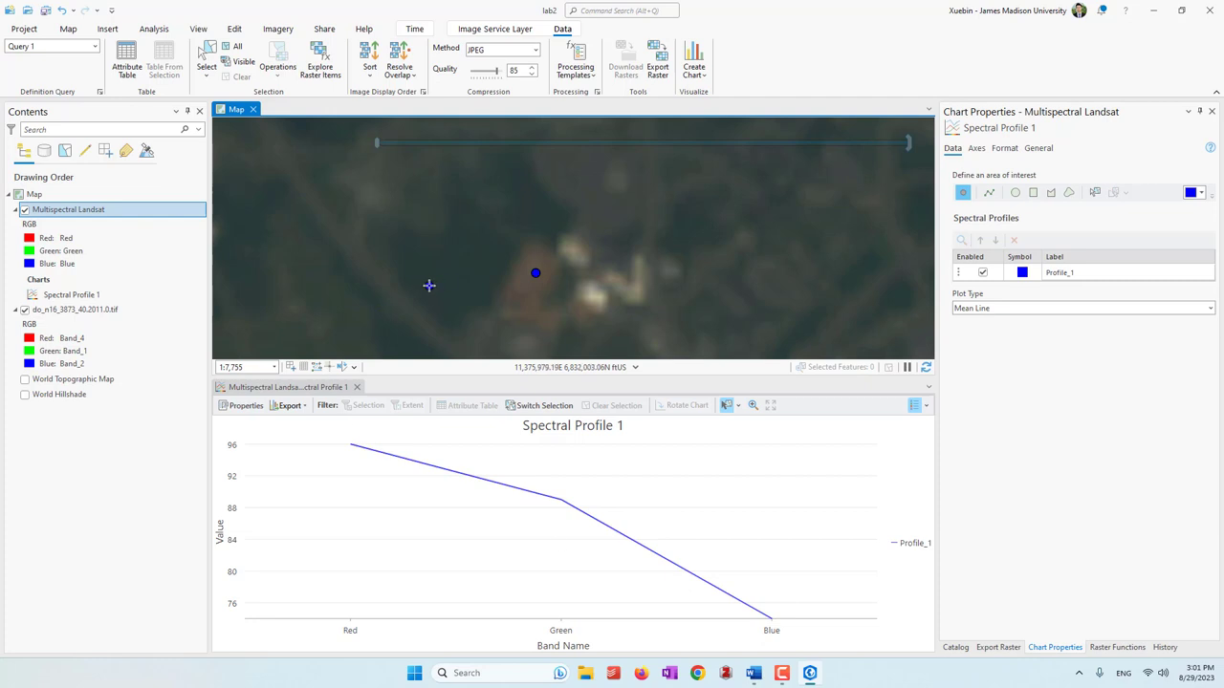
Add a second spectral profile point on the dark vegetated area west of the brown patch, compare both profiles, and close the chart
click(462, 277)
click(459, 268)
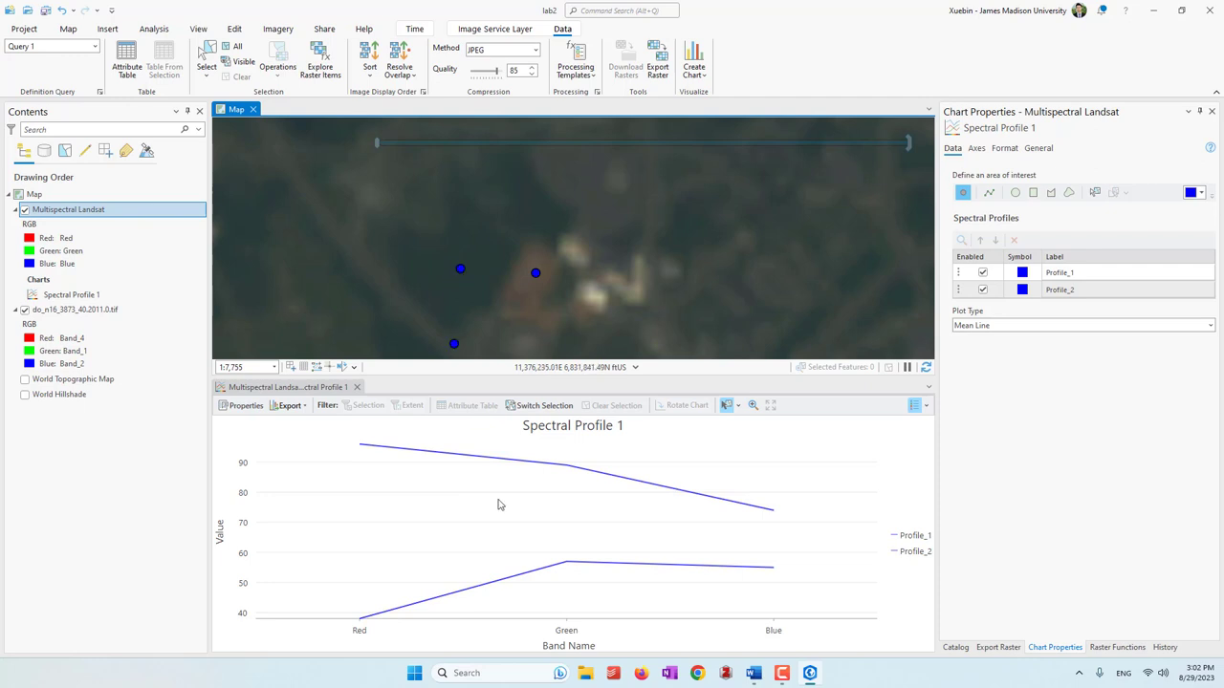
mouse_move(358, 628)
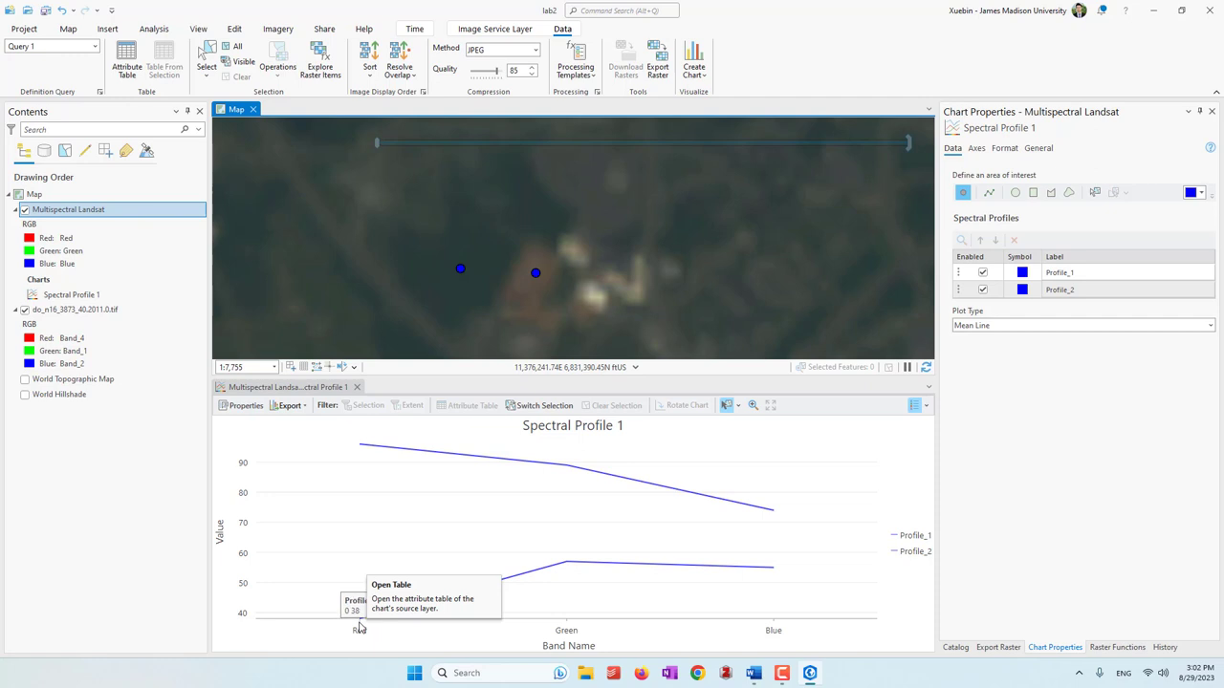
mouse_move(569, 567)
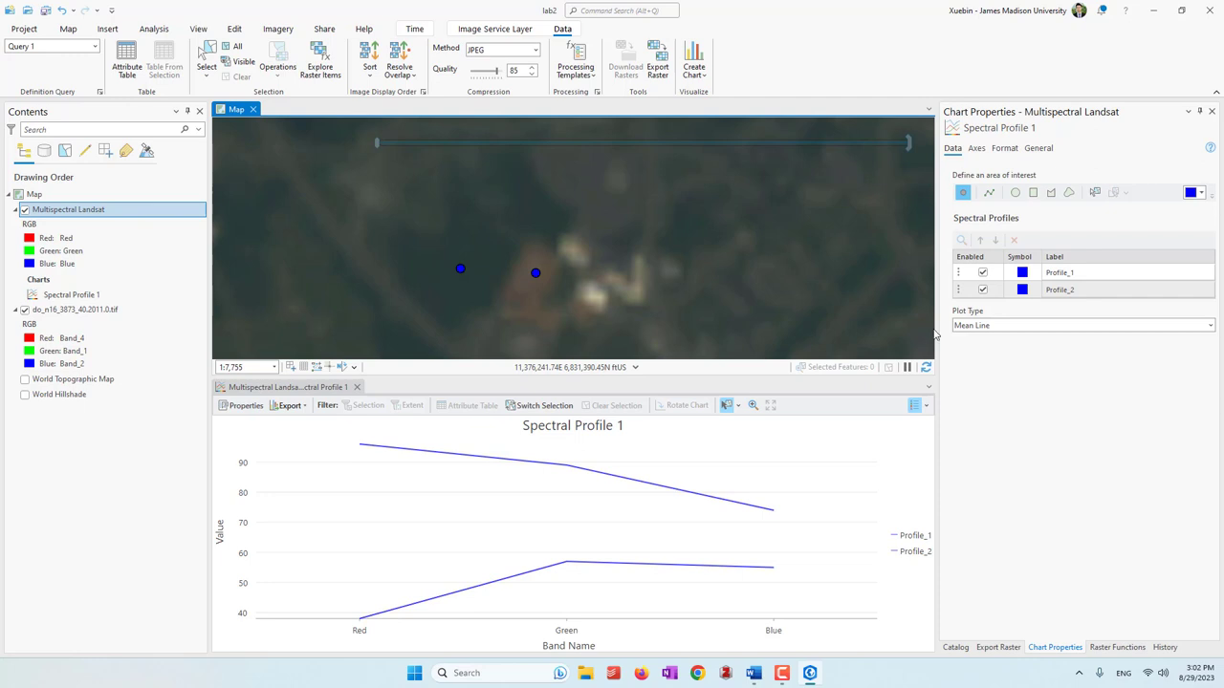
click(357, 388)
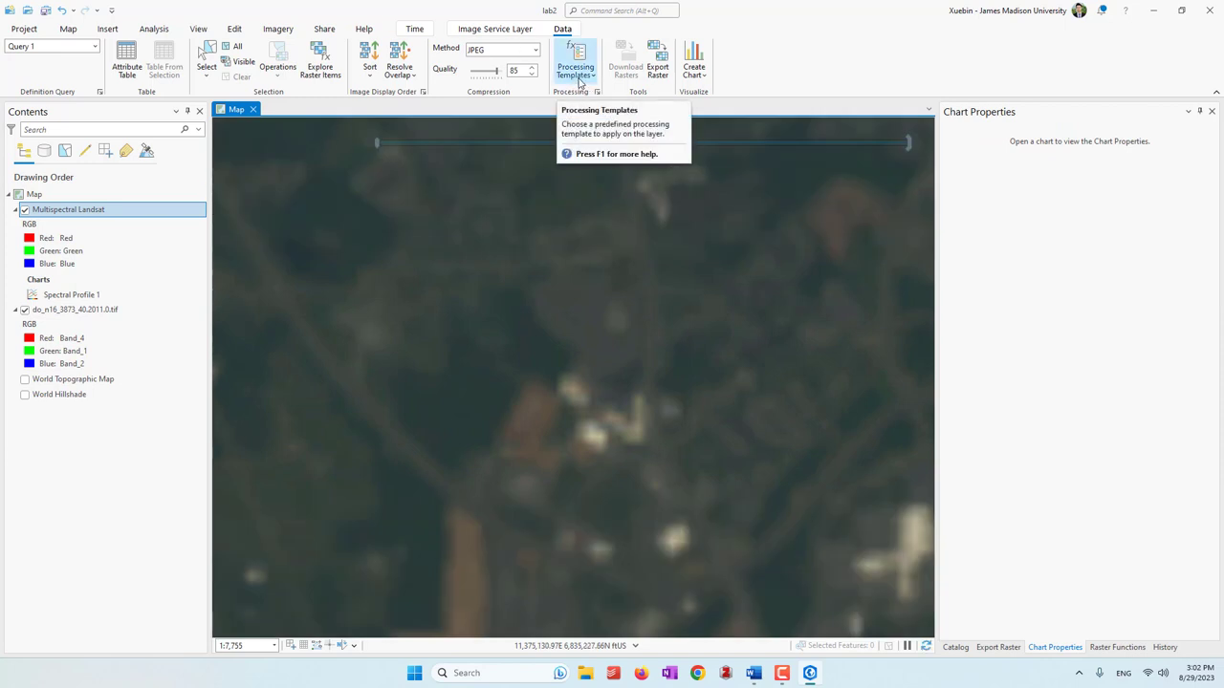
Apply the Color Infrared processing template with fixed stretch (bands 5, 4, 3) to the Multispectral Landsat layer
click(575, 74)
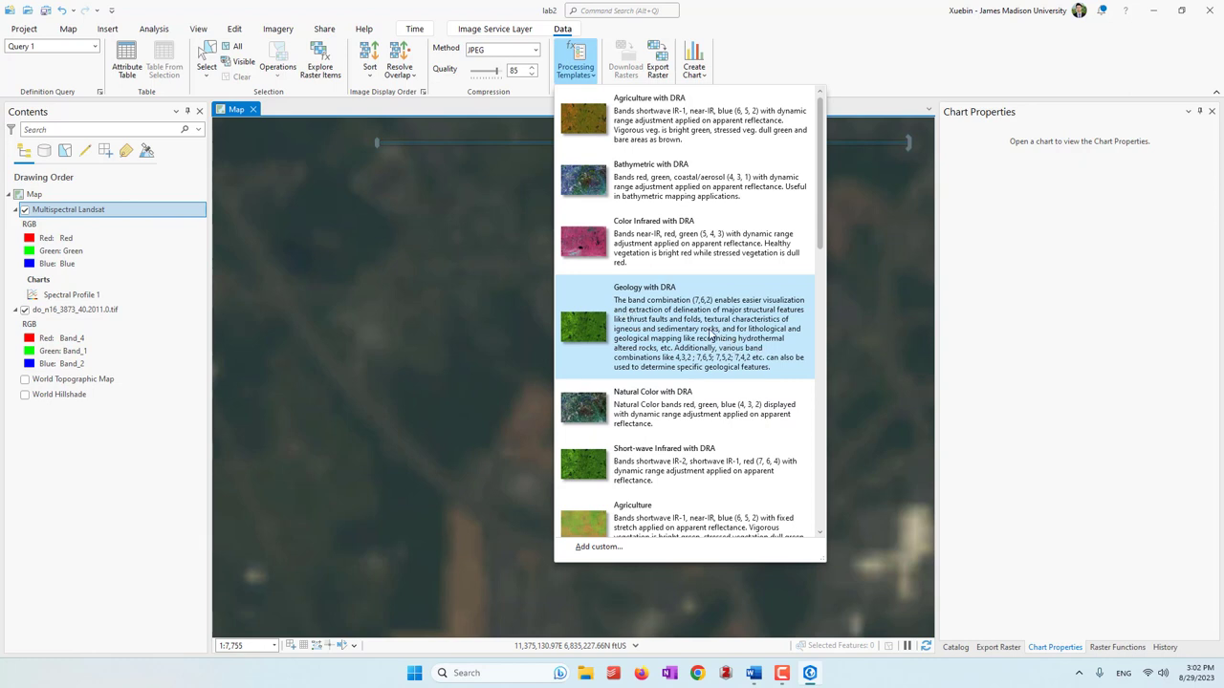
scroll(710, 333, down, 5)
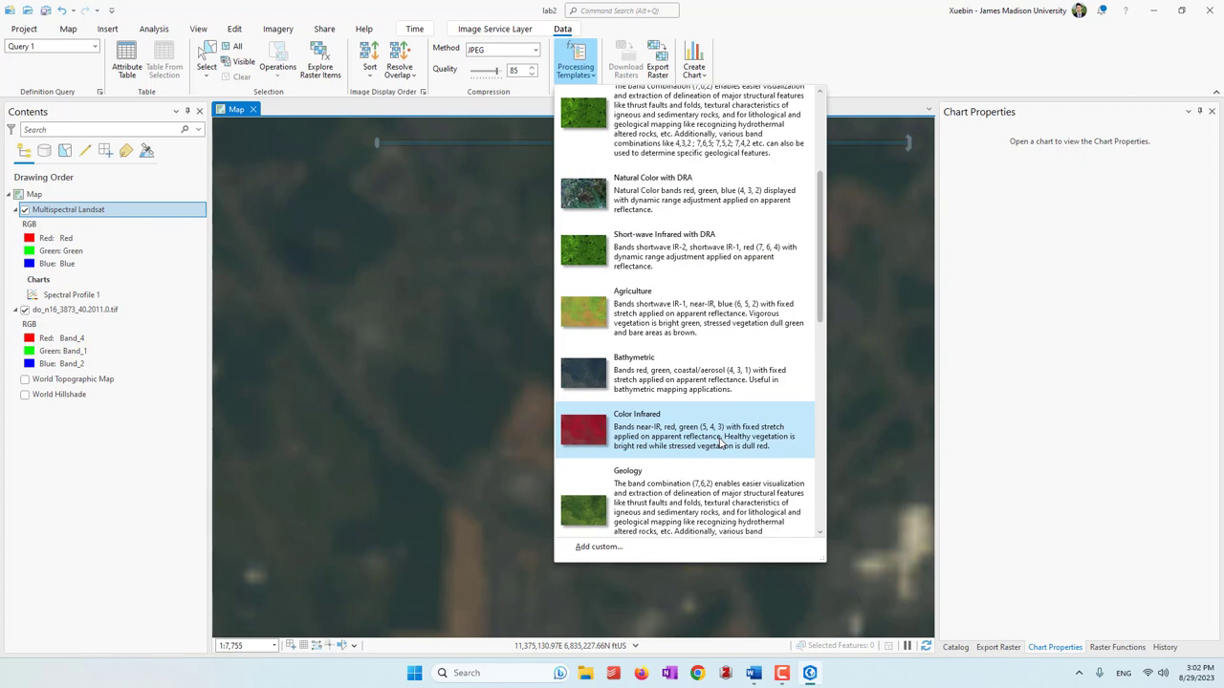
click(719, 442)
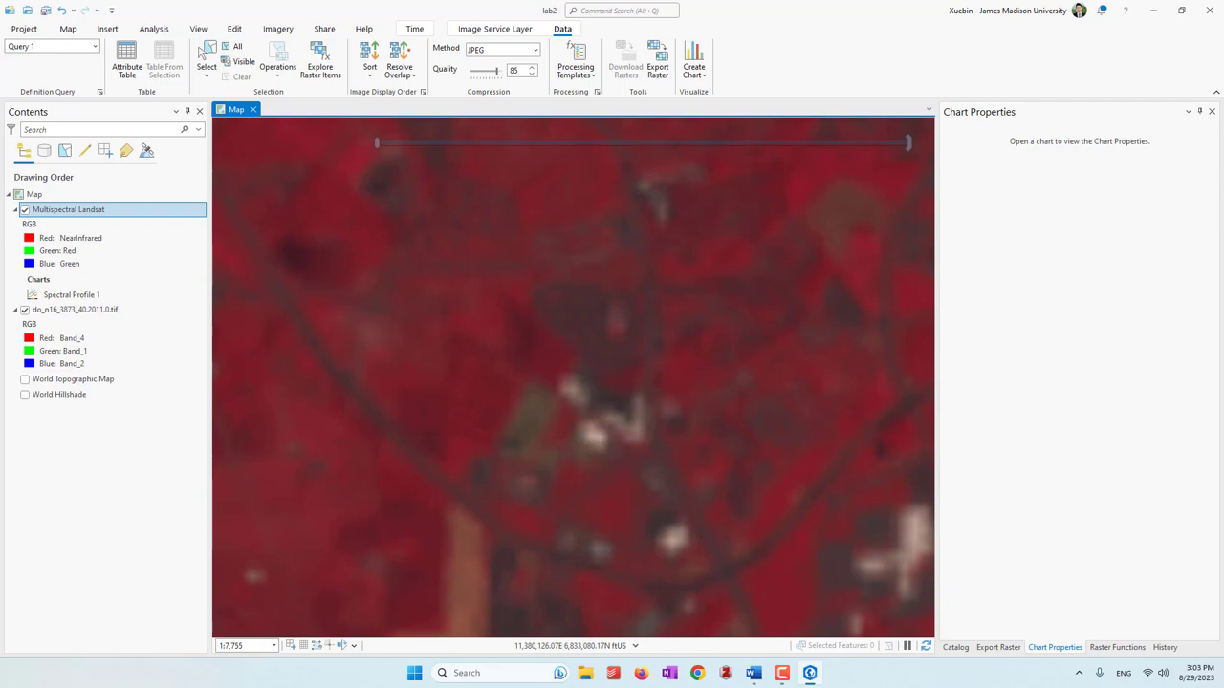
Identify the Multispectral Landsat layer near the map's centre with the Explore tool and display the first scene's attributes in the pop-up
click(115, 313)
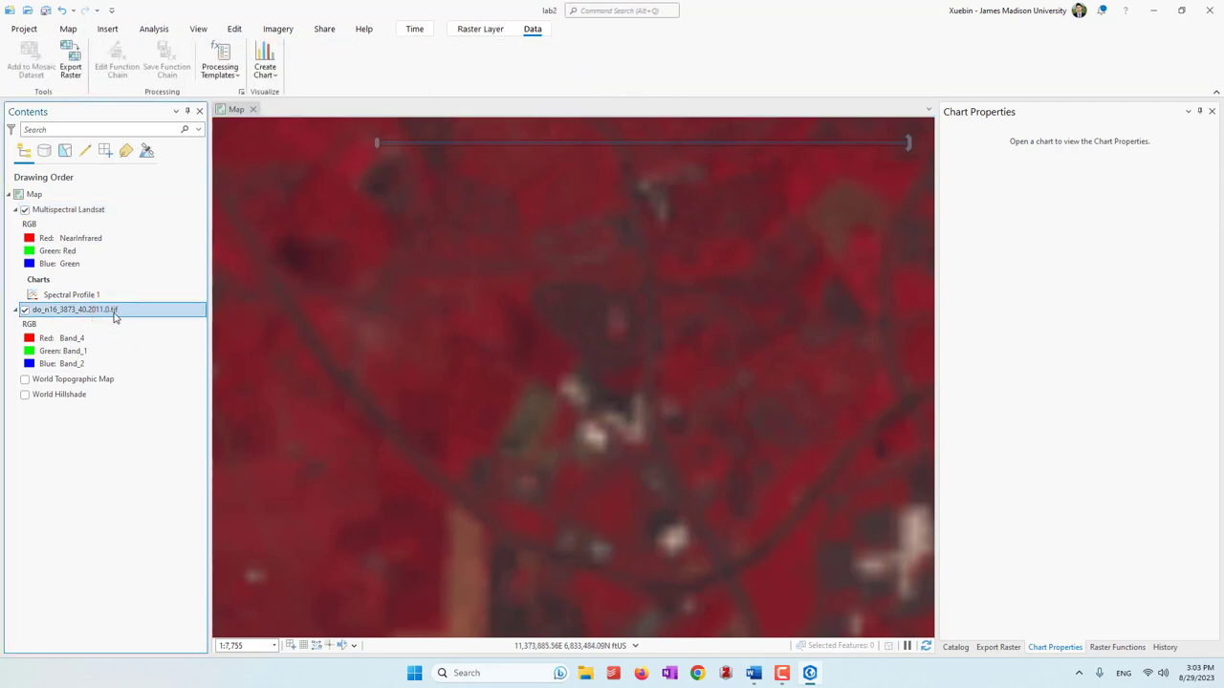
click(88, 210)
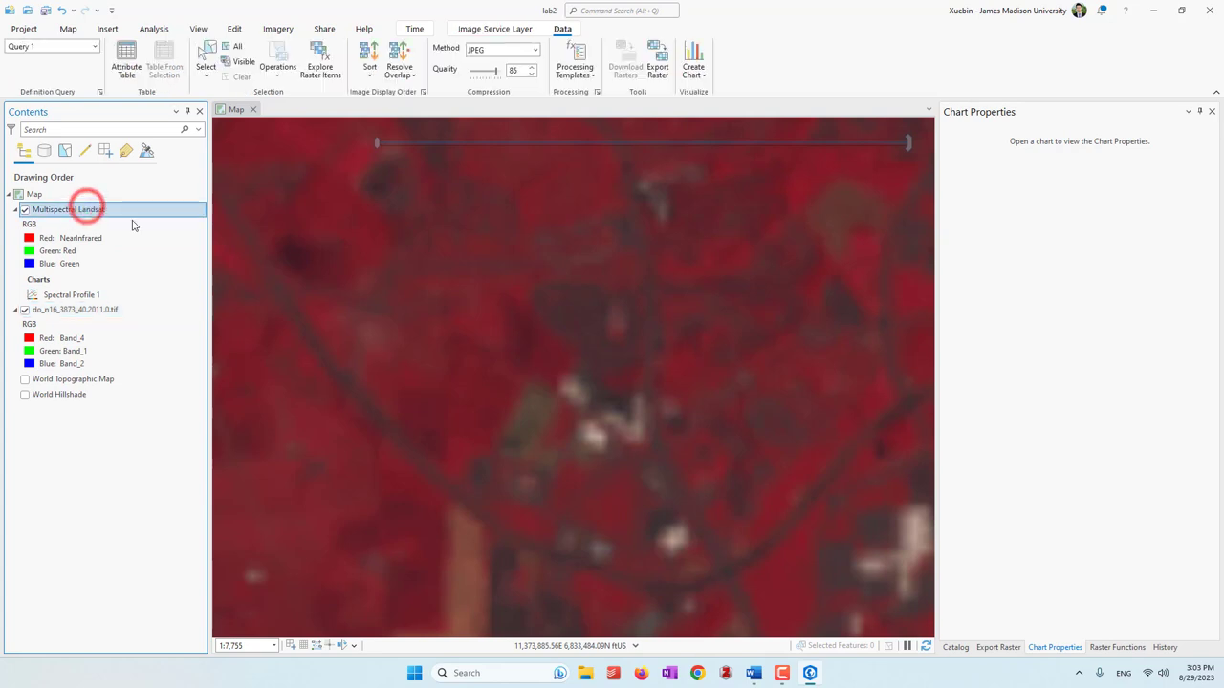
click(68, 32)
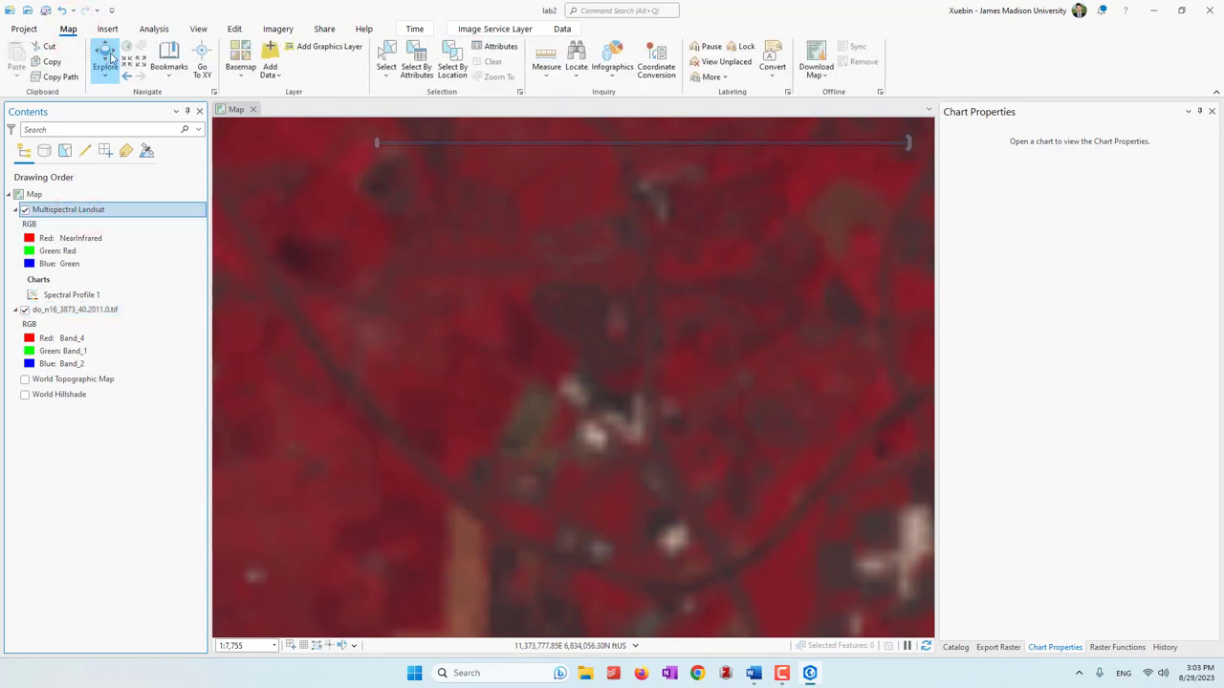
click(106, 55)
click(575, 323)
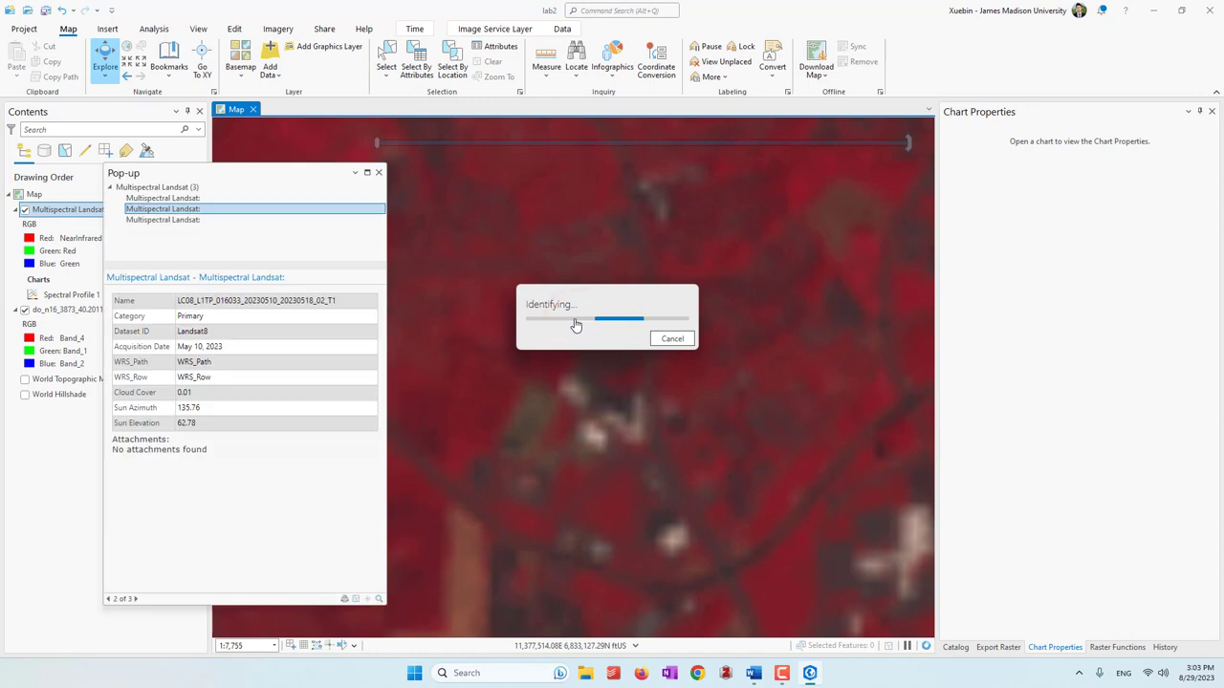
drag(236, 173, 562, 221)
click(502, 238)
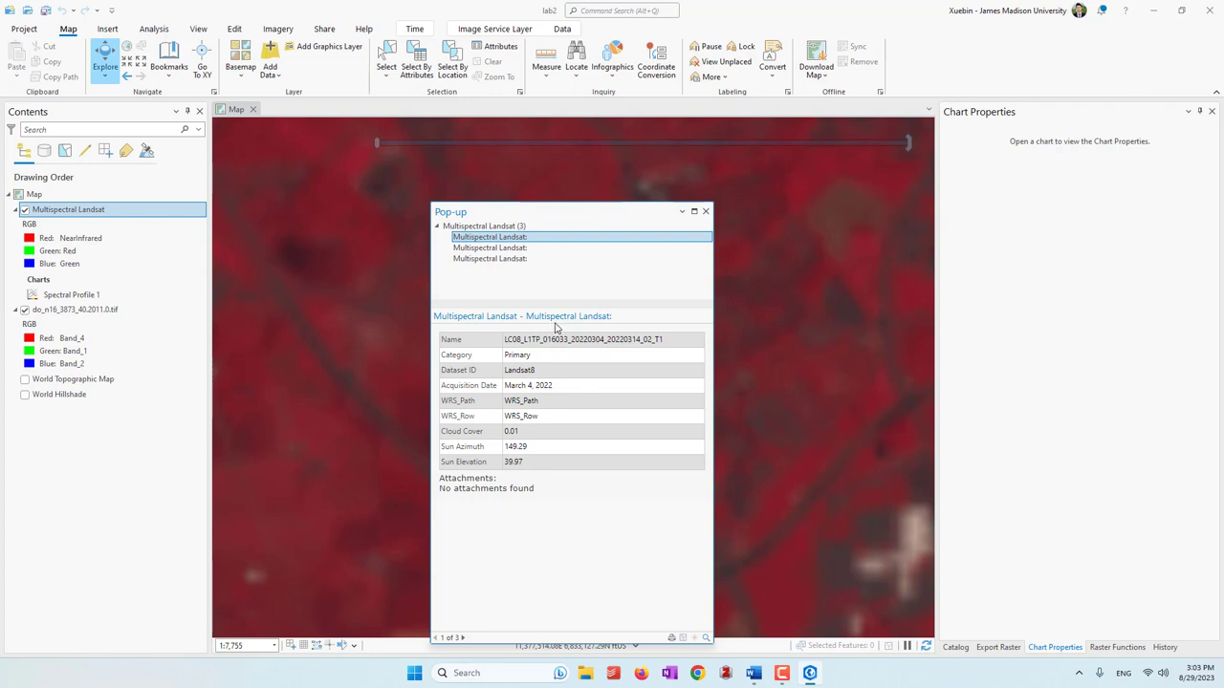
Compare the acquisition dates of the three Multispectral Landsat scenes in the pop-up, and close it
click(517, 248)
click(505, 238)
double_click(516, 385)
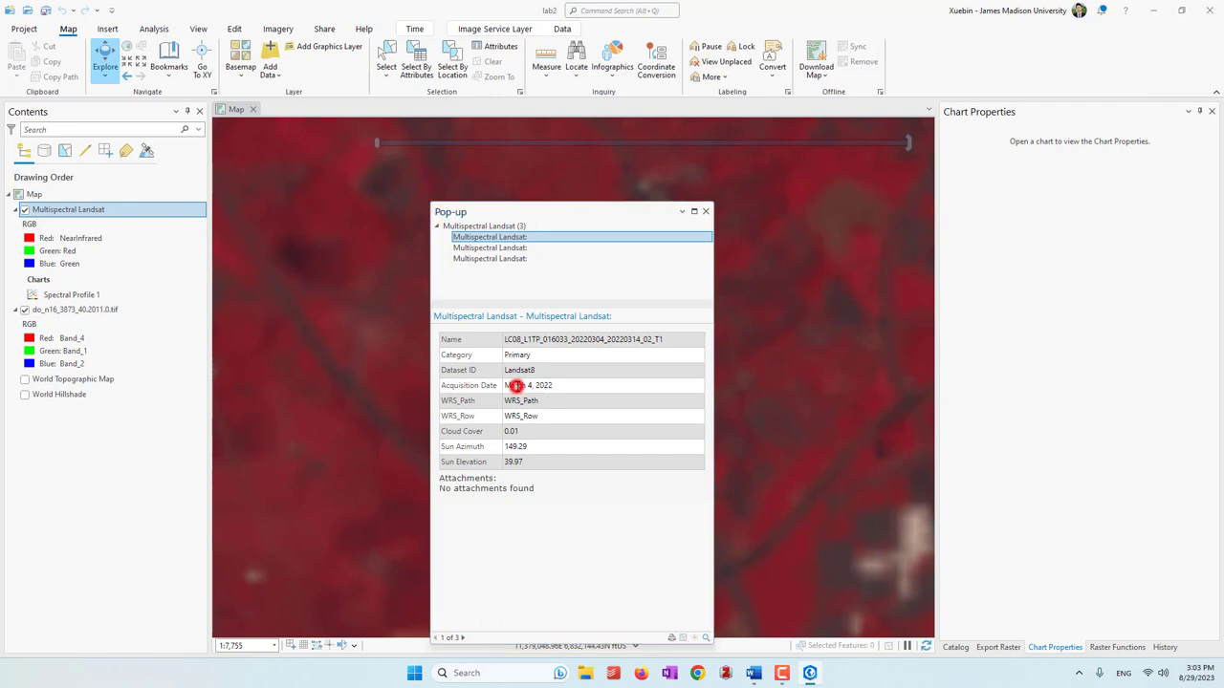
click(516, 248)
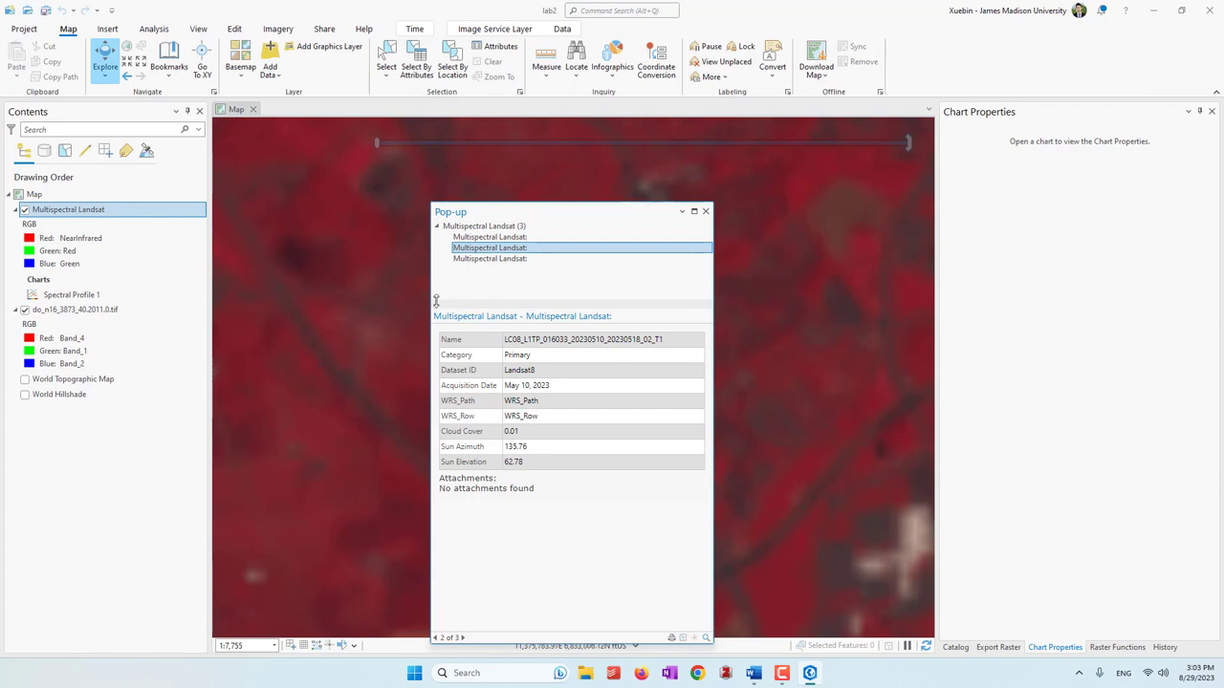
click(494, 260)
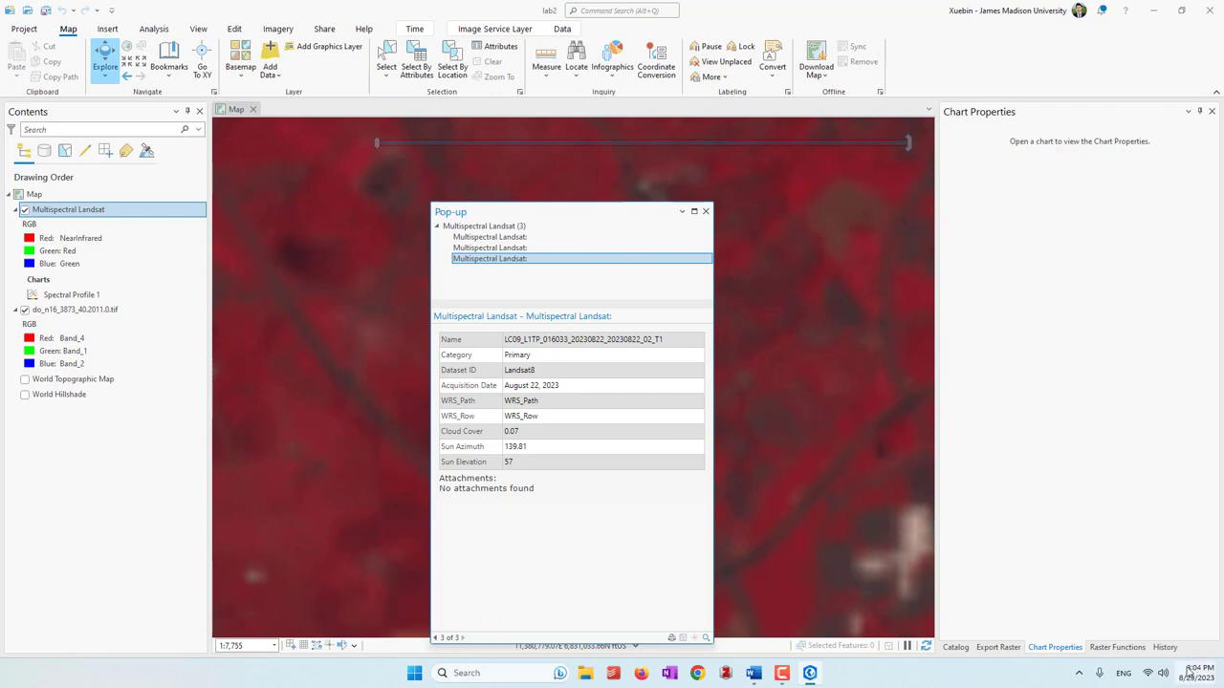
click(500, 247)
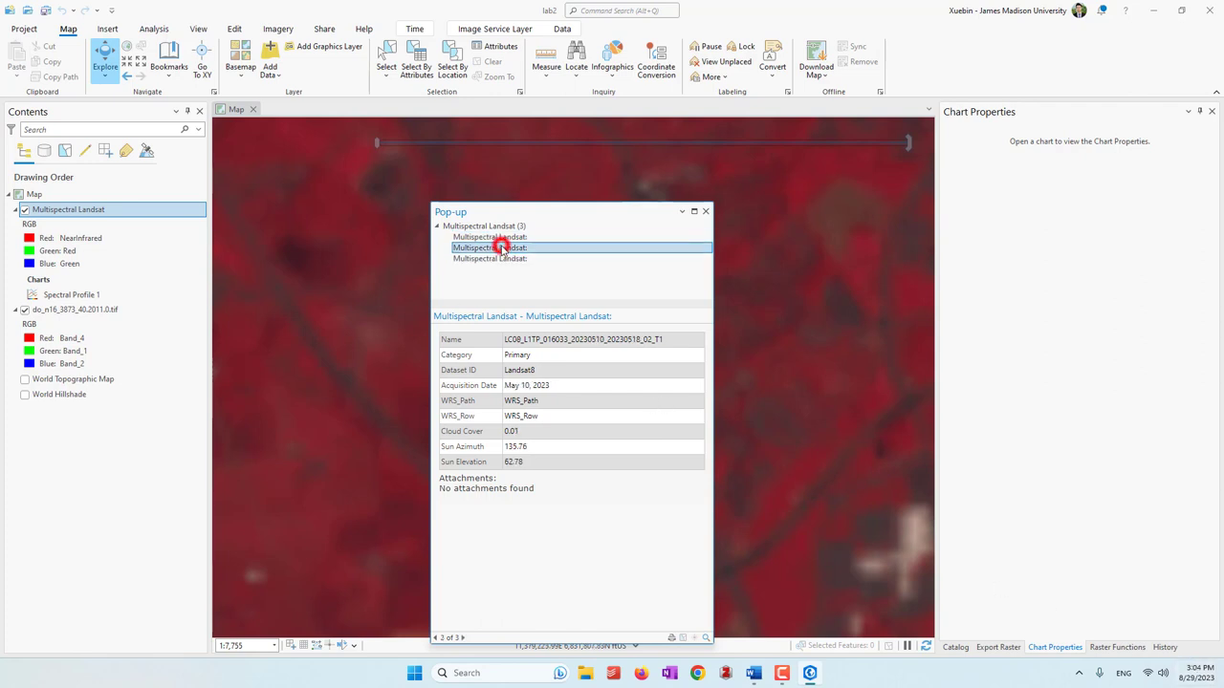
click(502, 237)
click(504, 258)
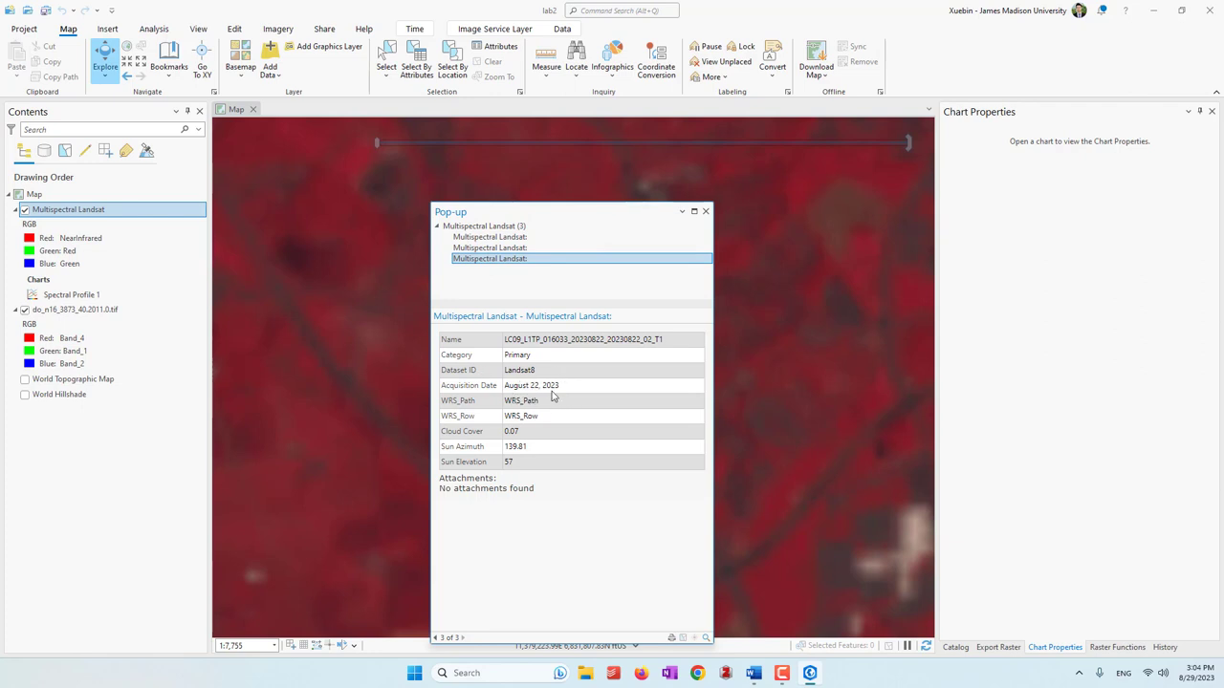
click(706, 212)
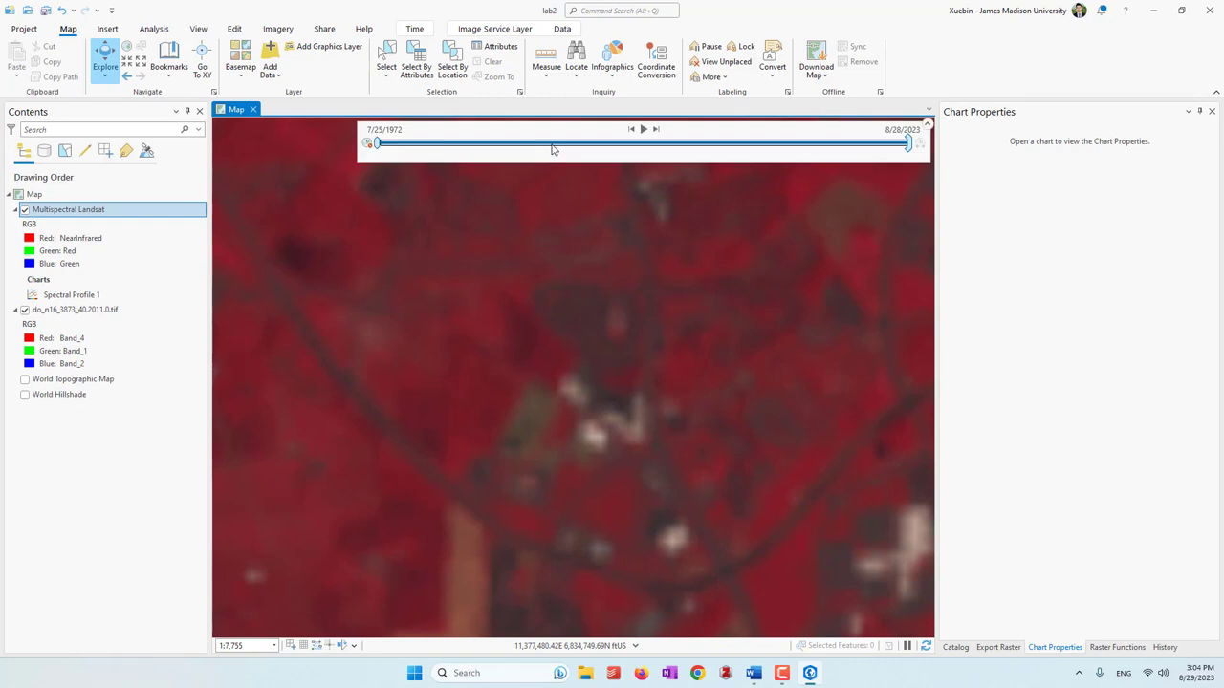
Enable time on the map so the time-aware Landsat imagery is filtered by the time slider
click(551, 160)
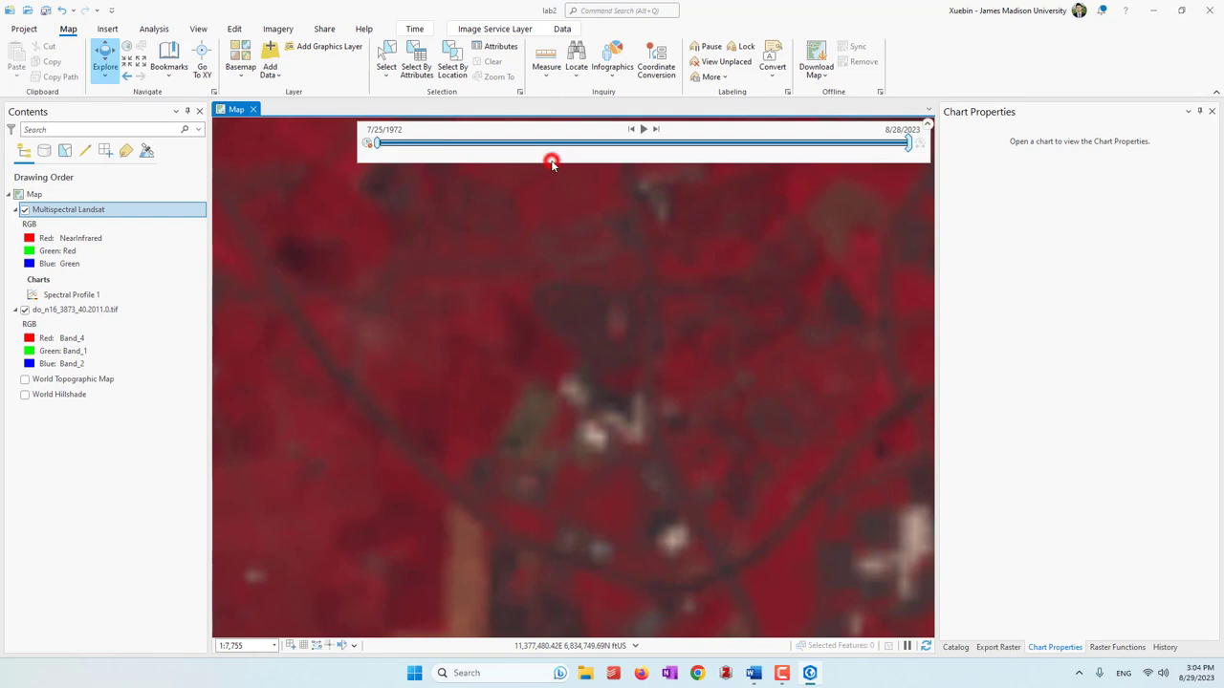
click(415, 30)
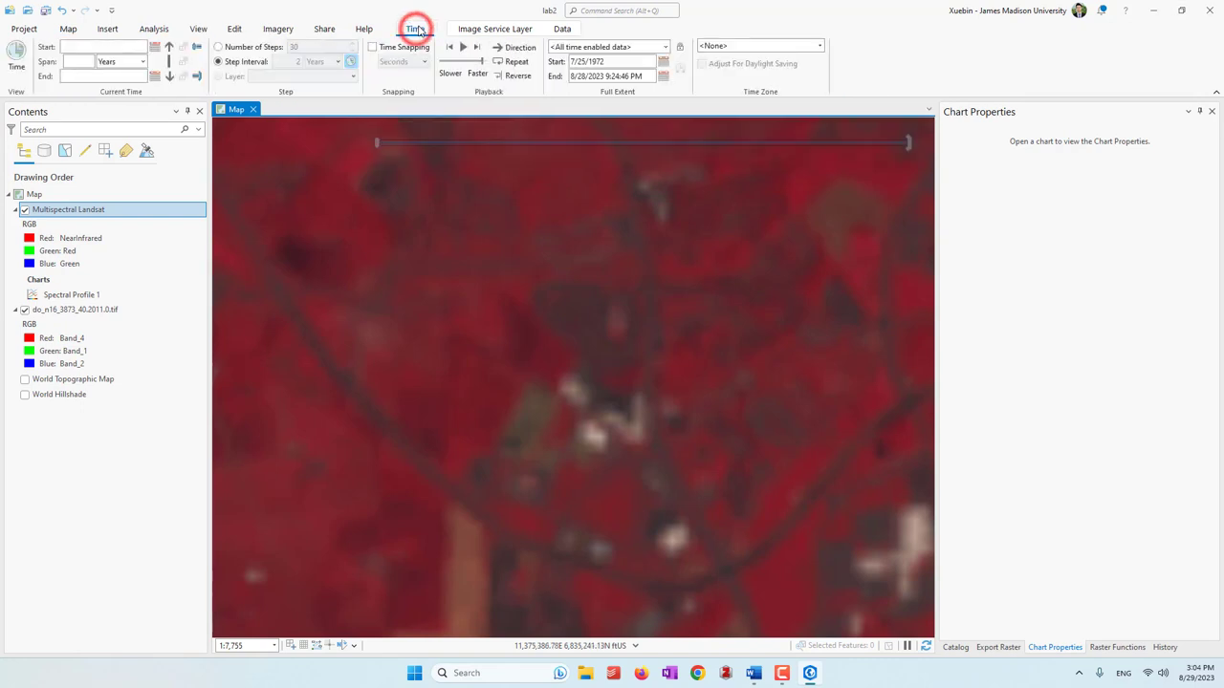
click(16, 67)
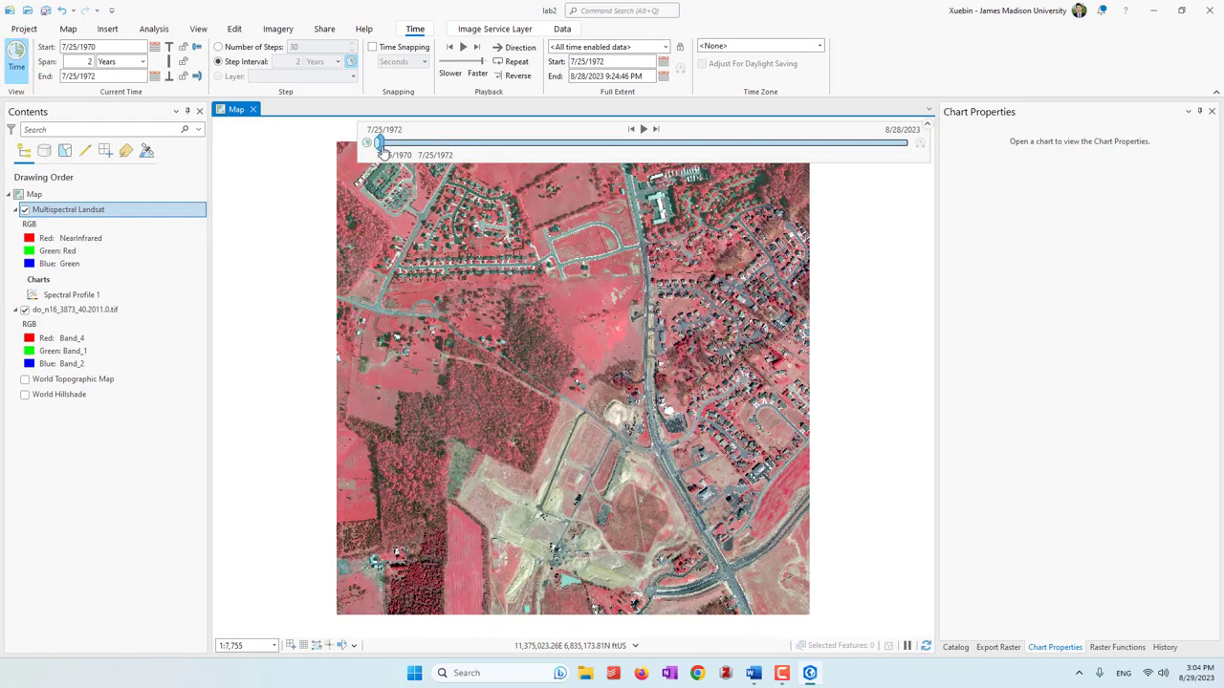
Move the time slider's window to the end of the series and narrow its span to 8/19/2023–8/28/2023
drag(379, 146, 913, 153)
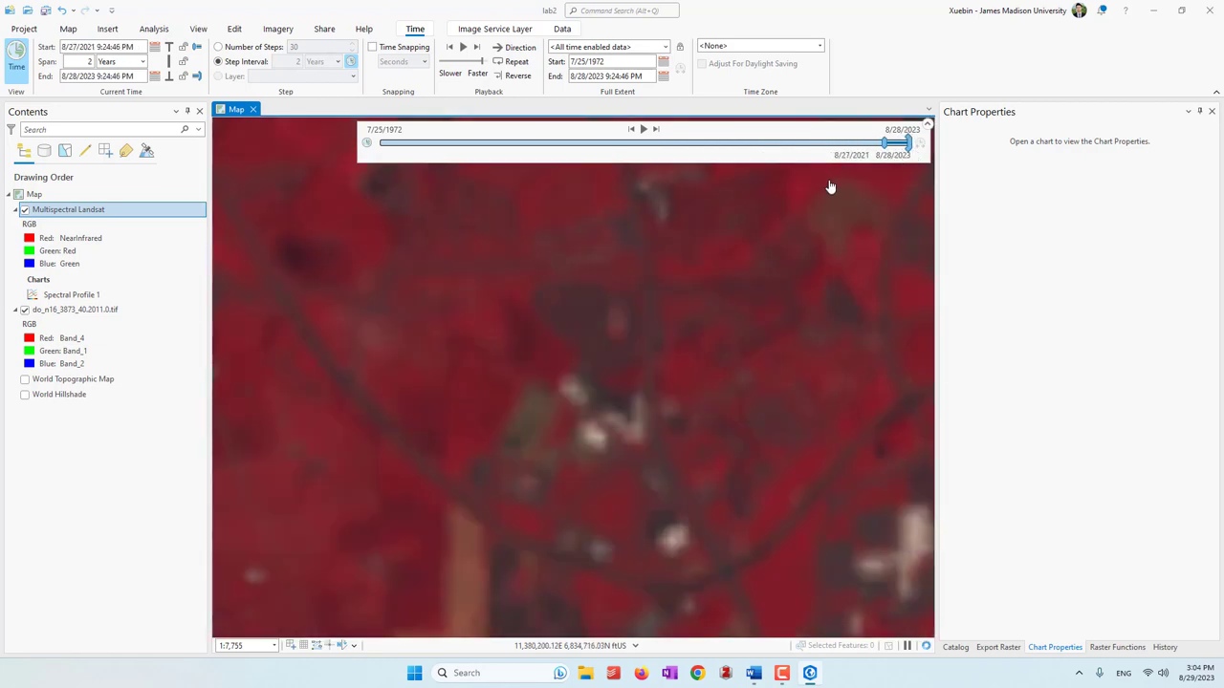
mouse_move(884, 151)
drag(885, 143, 908, 144)
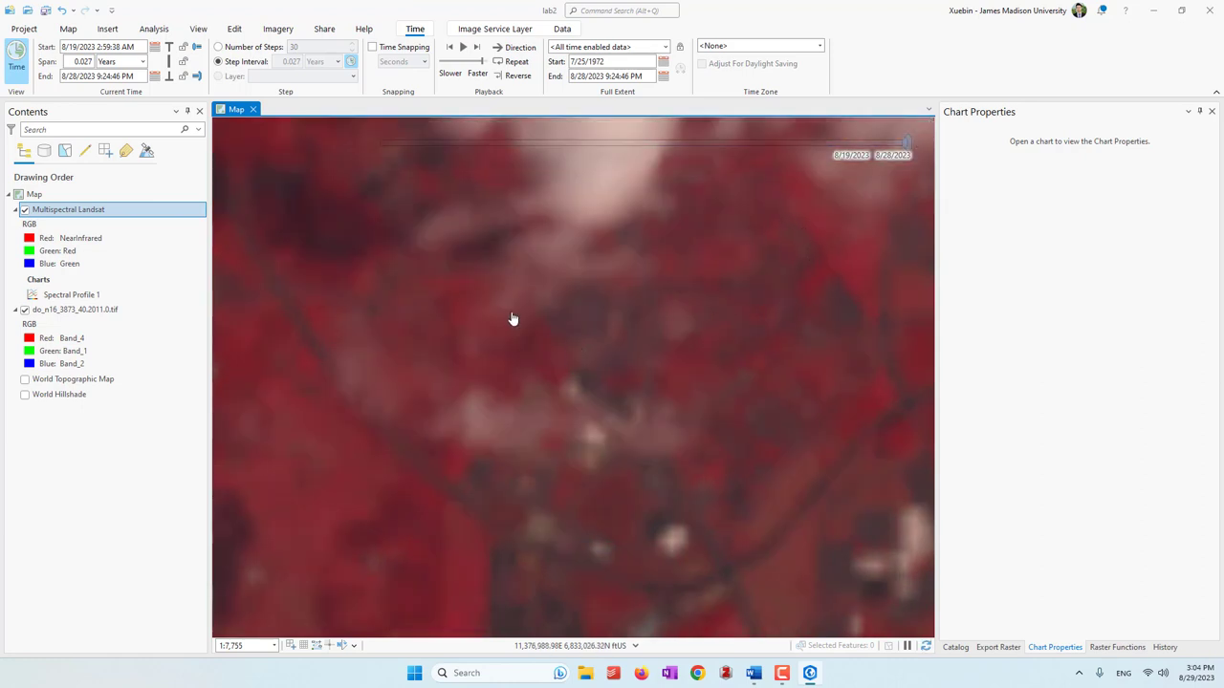
Identify the displayed Multispectral Landsat scene with the Explore tool, check its acquisition date in the pop-up, and close it
click(68, 29)
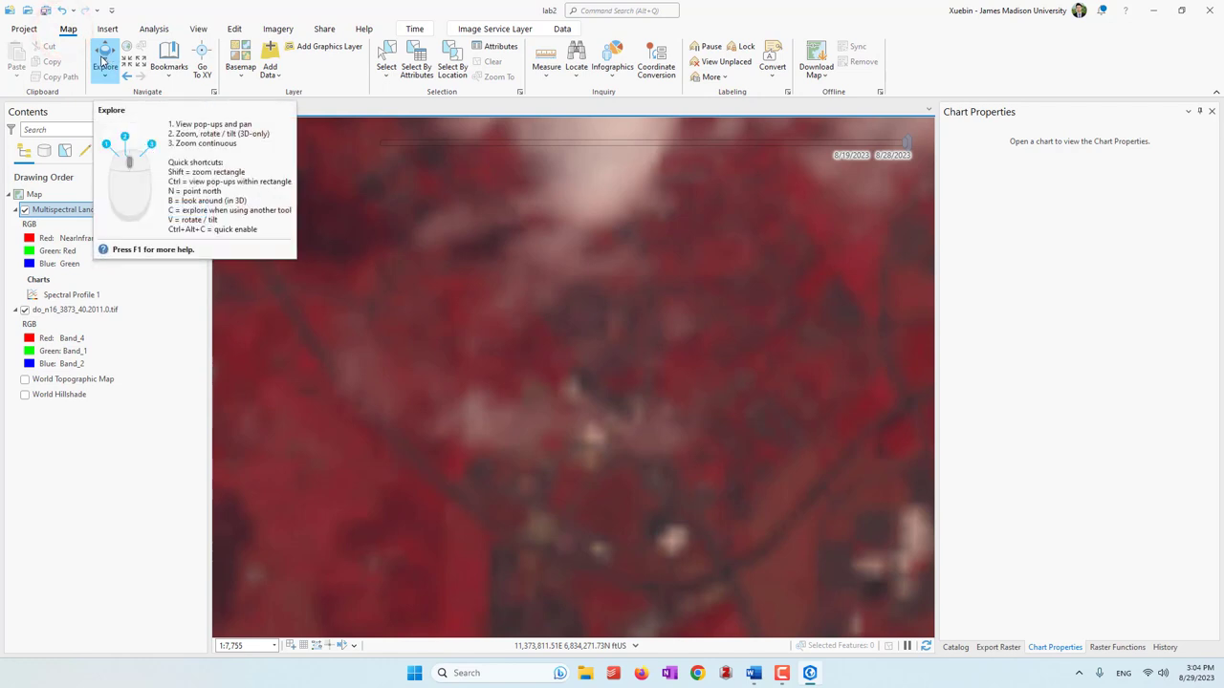
click(561, 326)
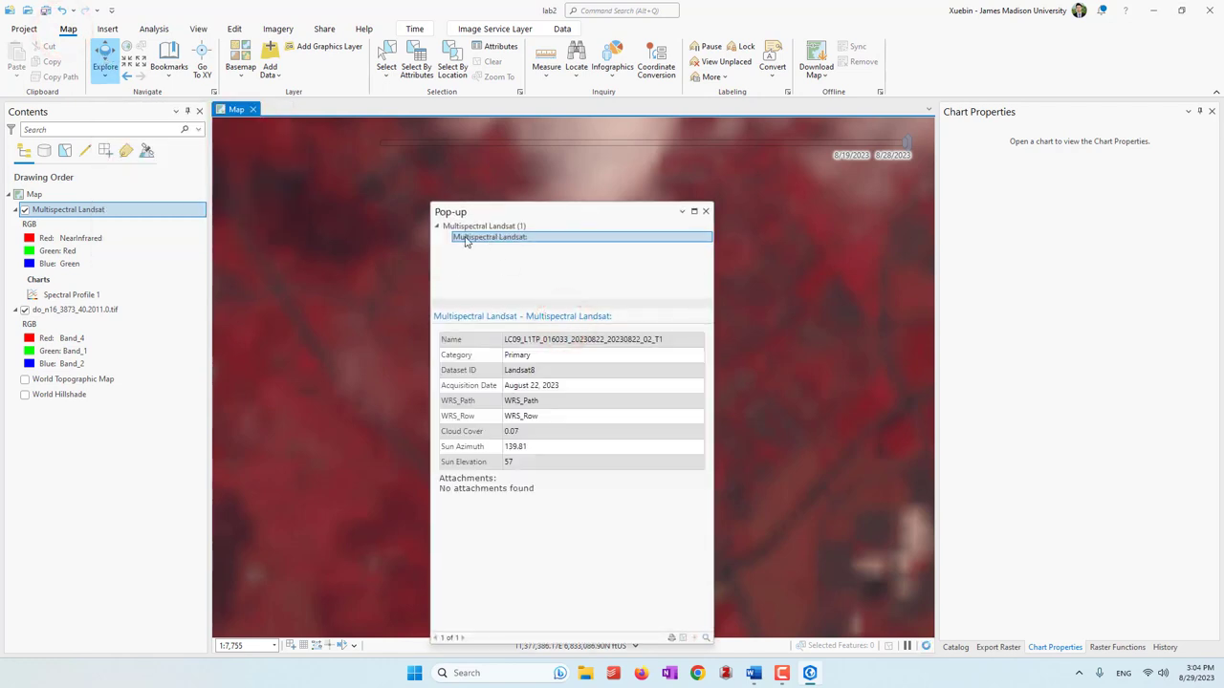
triple_click(601, 392)
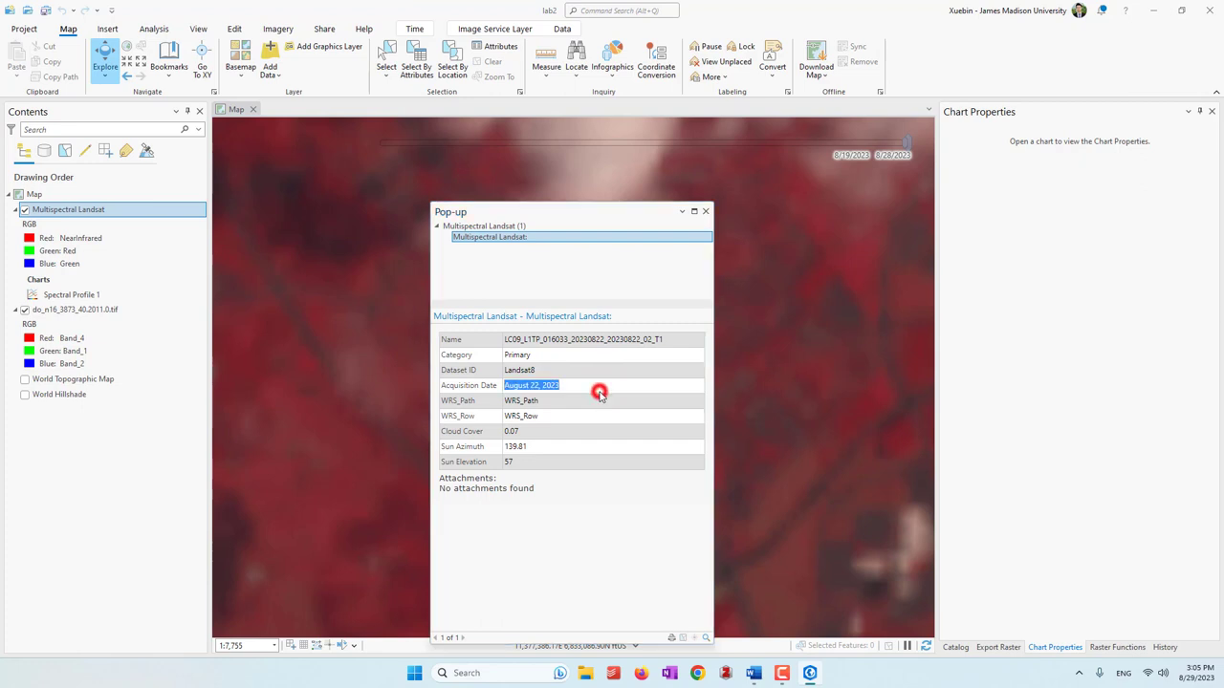
click(706, 211)
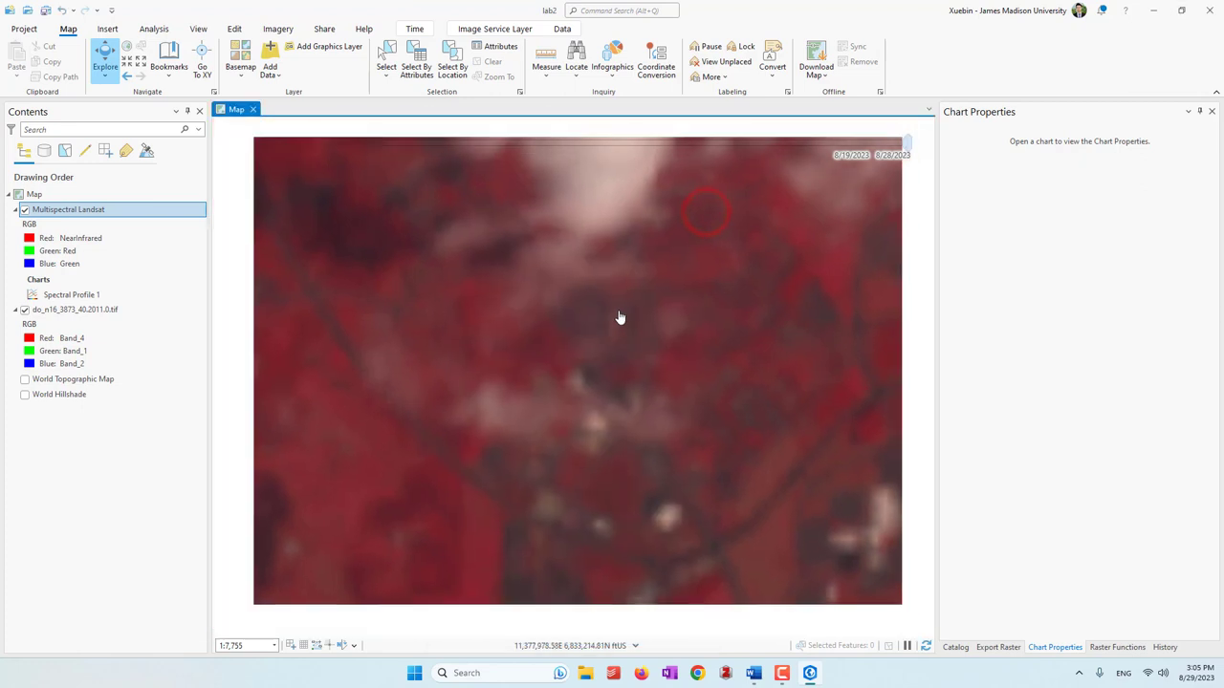
Swipe the Multispectral Landsat layer over the aerial image at several map scales to compare their spatial detail
scroll(619, 317, down, 2)
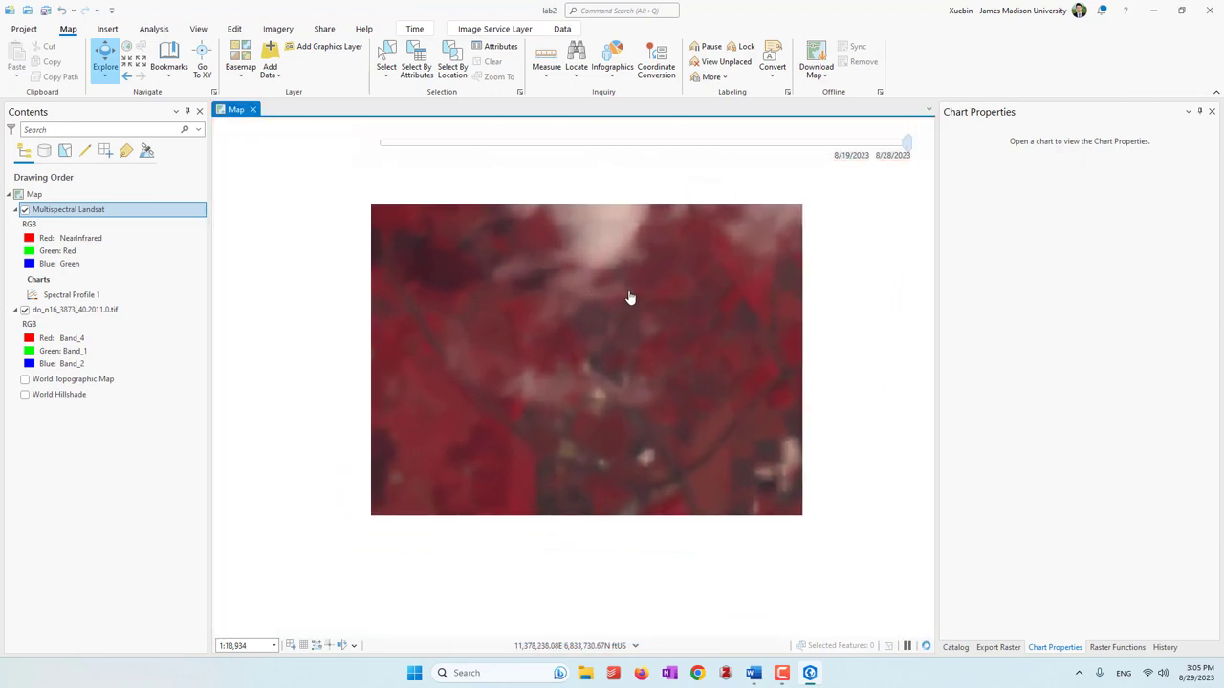
scroll(588, 335, up, 1)
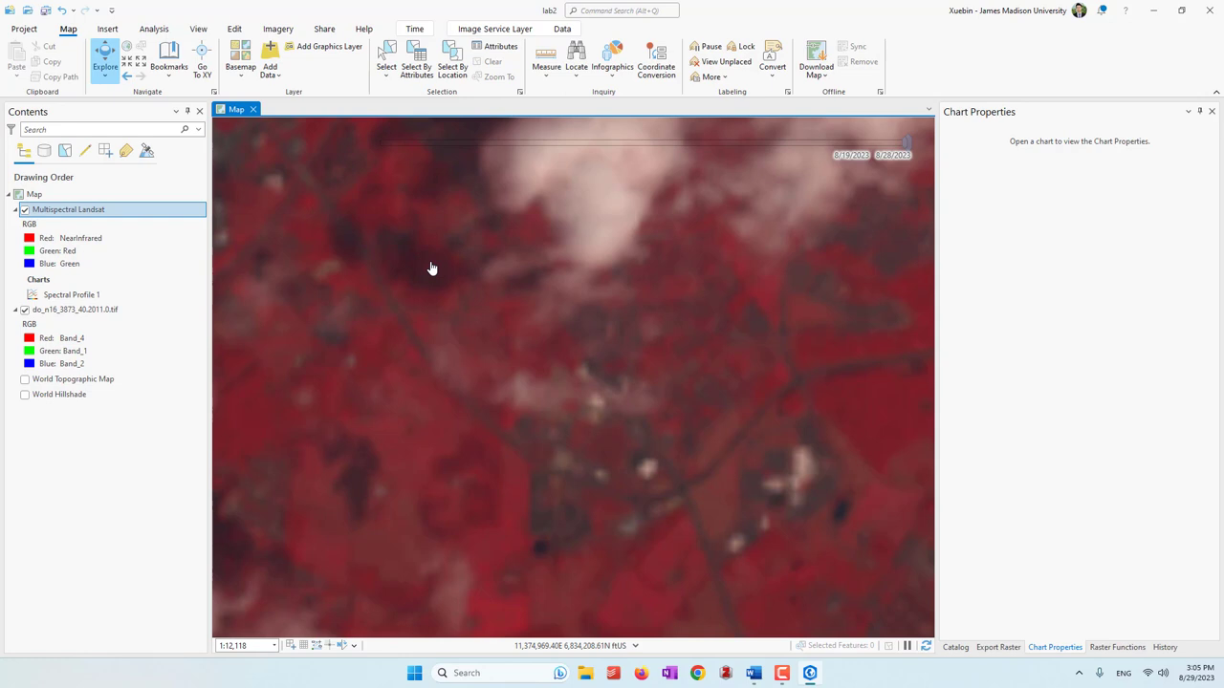
click(496, 32)
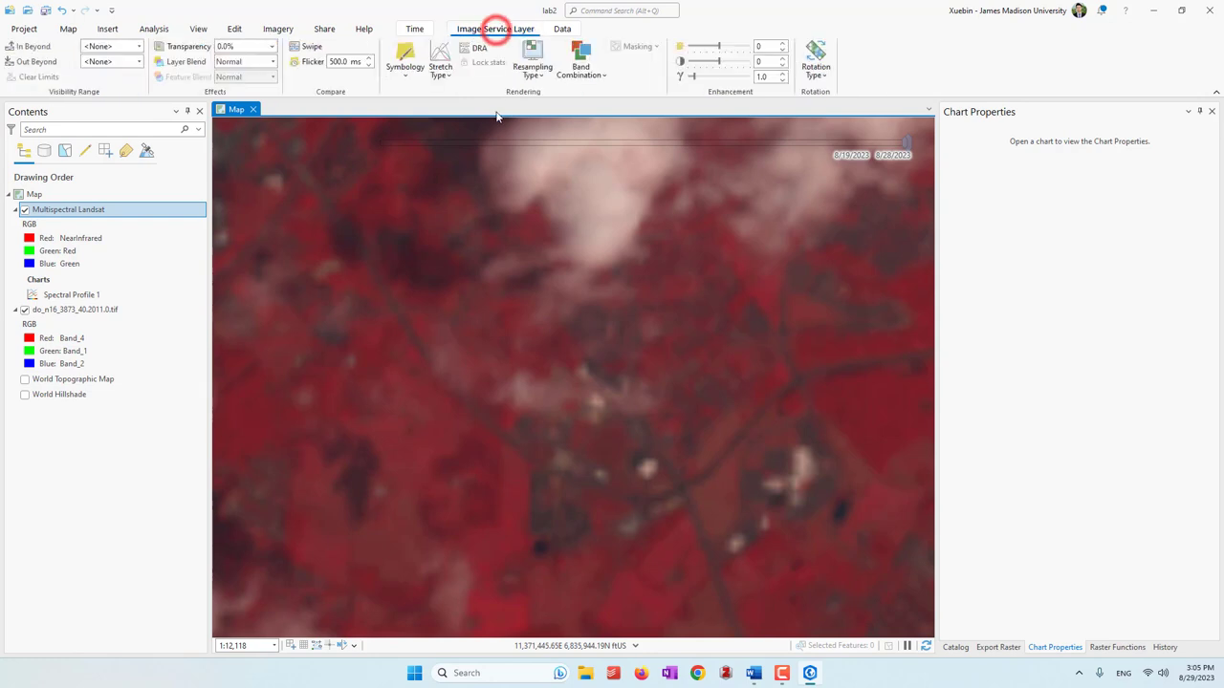
click(311, 48)
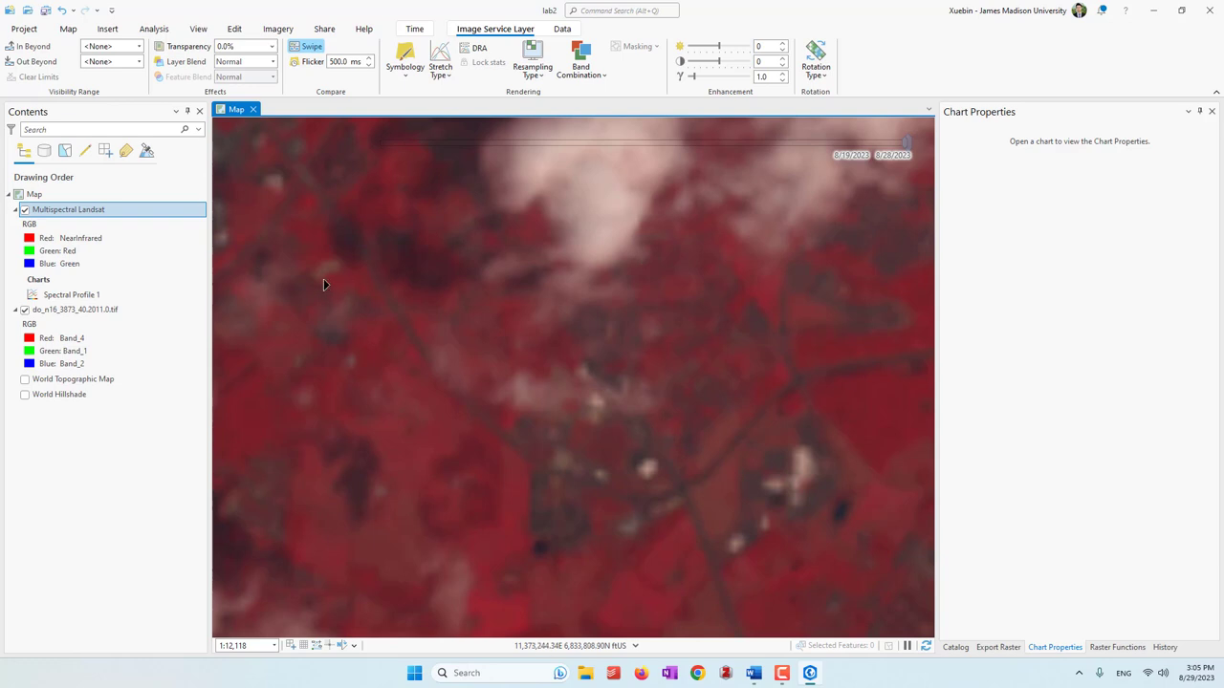
drag(323, 284, 214, 315)
drag(706, 480, 551, 360)
drag(633, 498, 586, 433)
scroll(584, 402, up, 5)
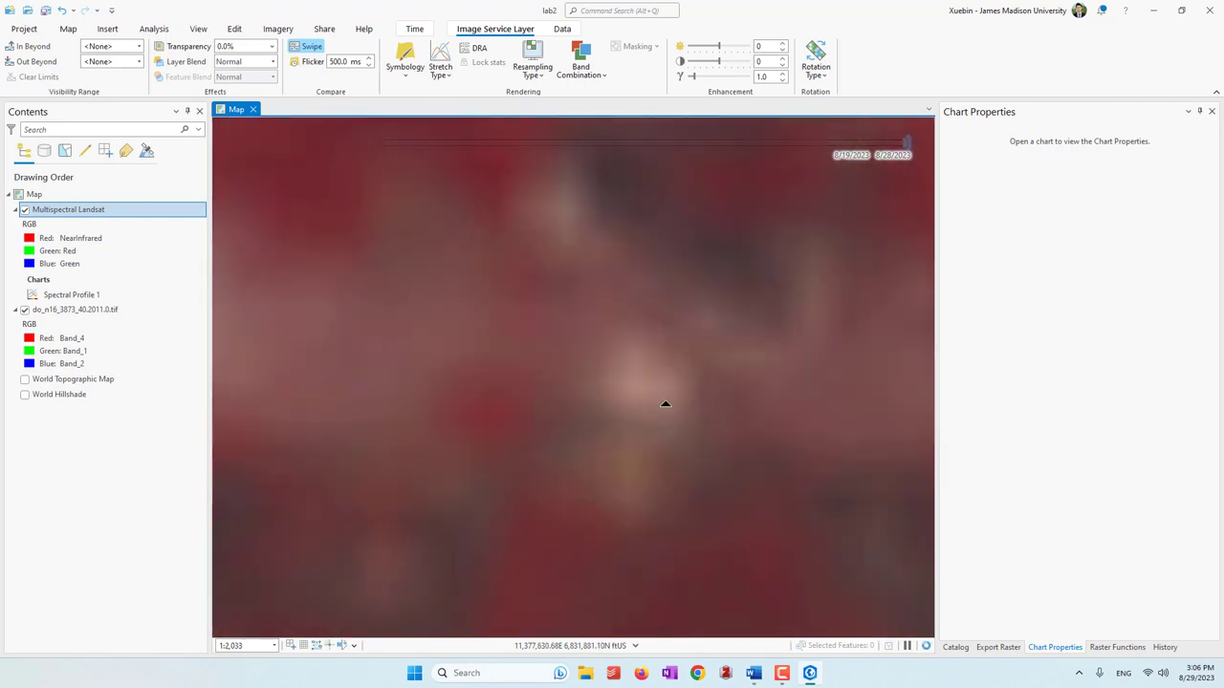
scroll(643, 430, down, 1)
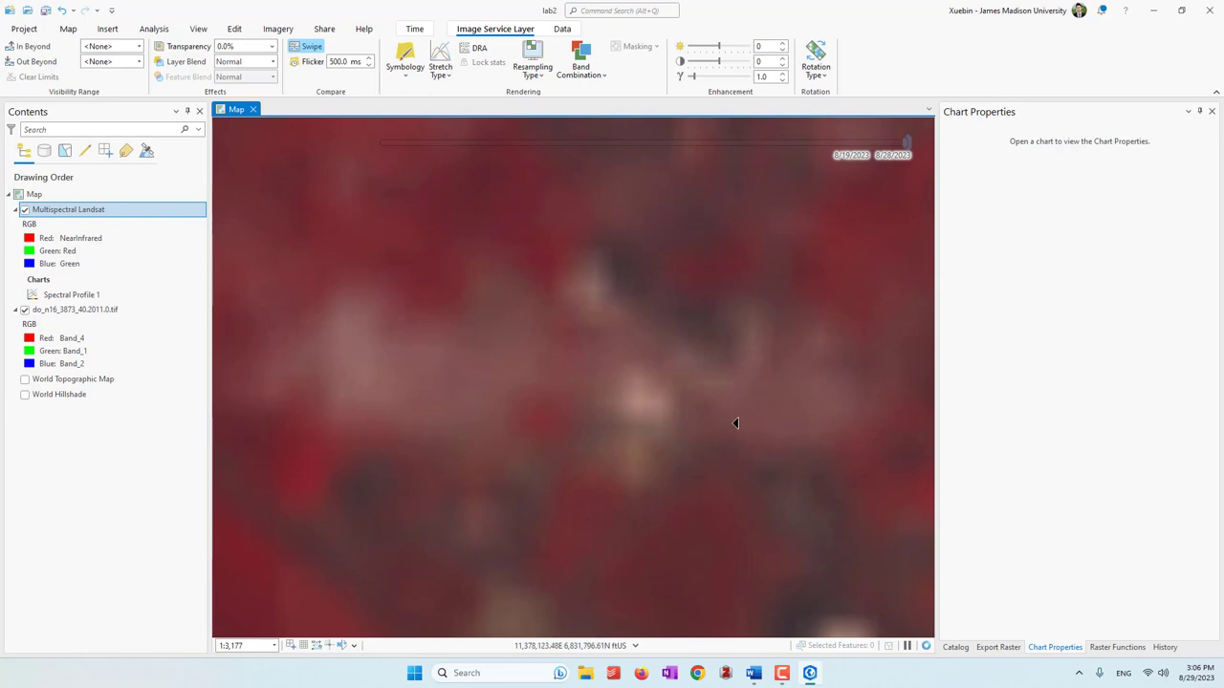
scroll(587, 385, down, 2)
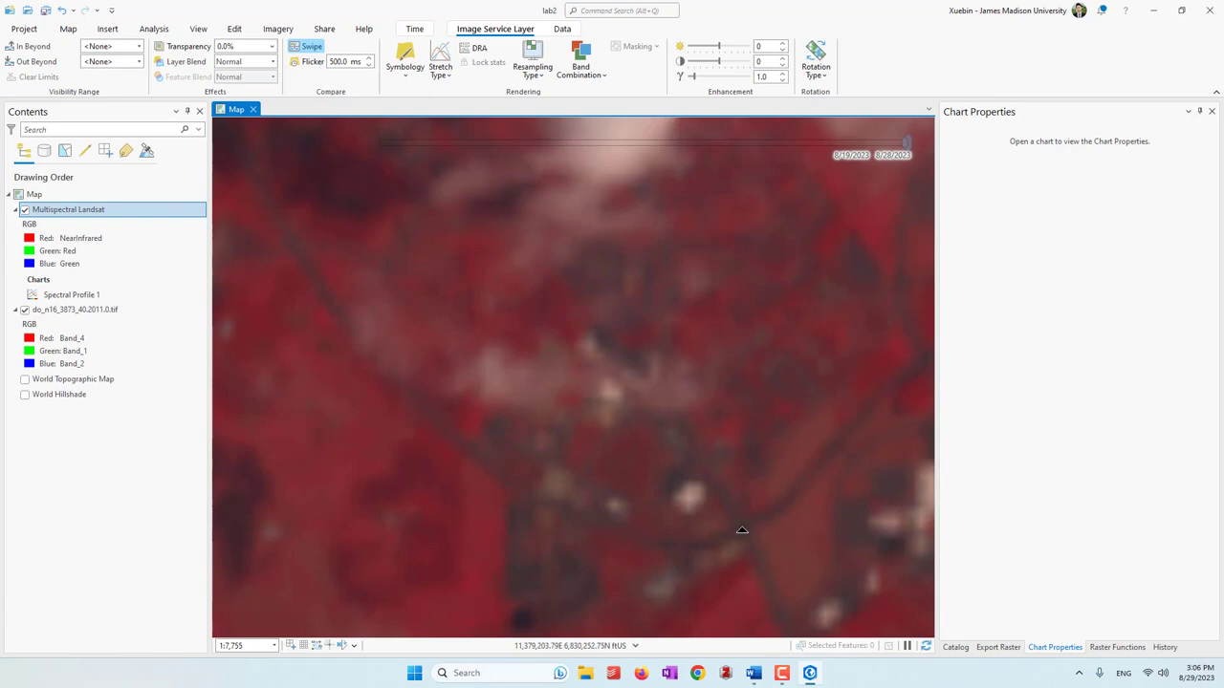
drag(679, 305, 635, 585)
Browse the portal content in the Catalog, viewing ArcGIS Online and the Living Atlas collection
click(954, 647)
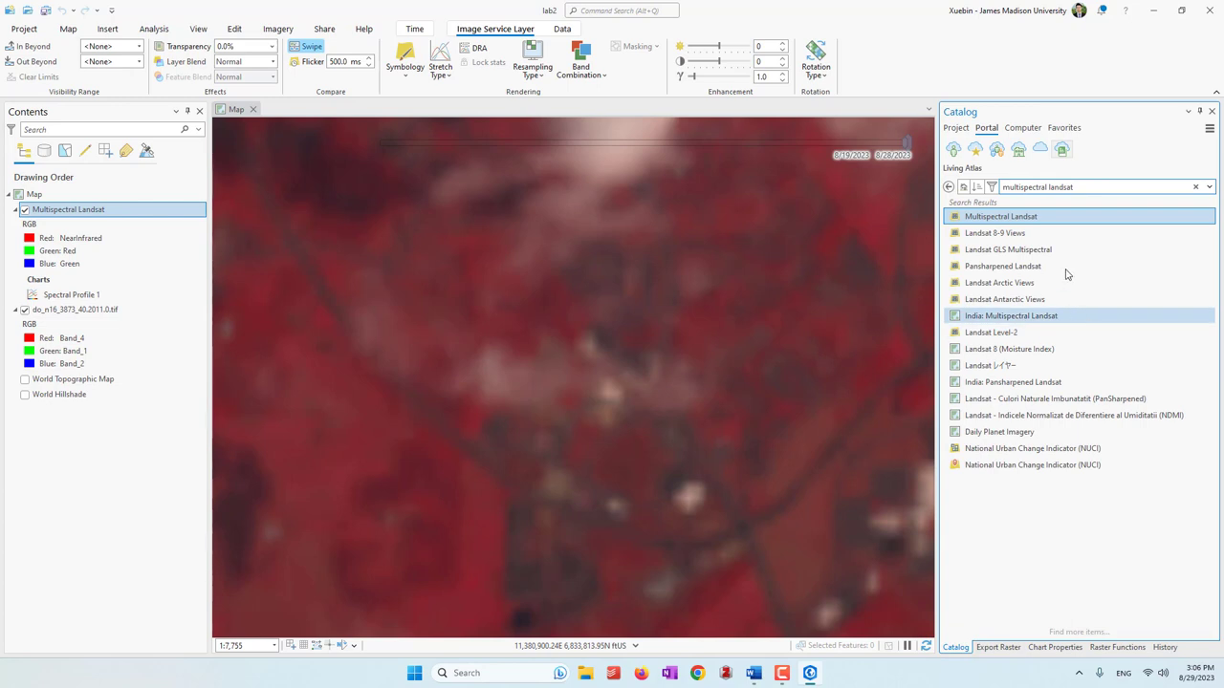
click(1041, 153)
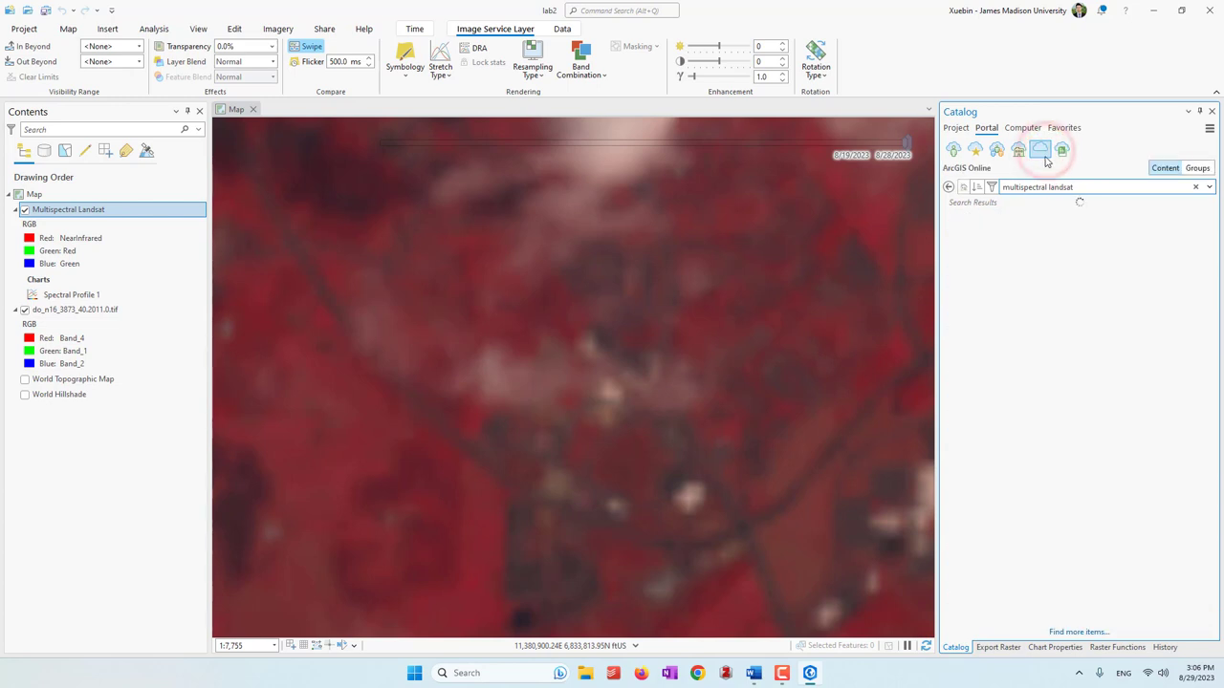
click(1061, 150)
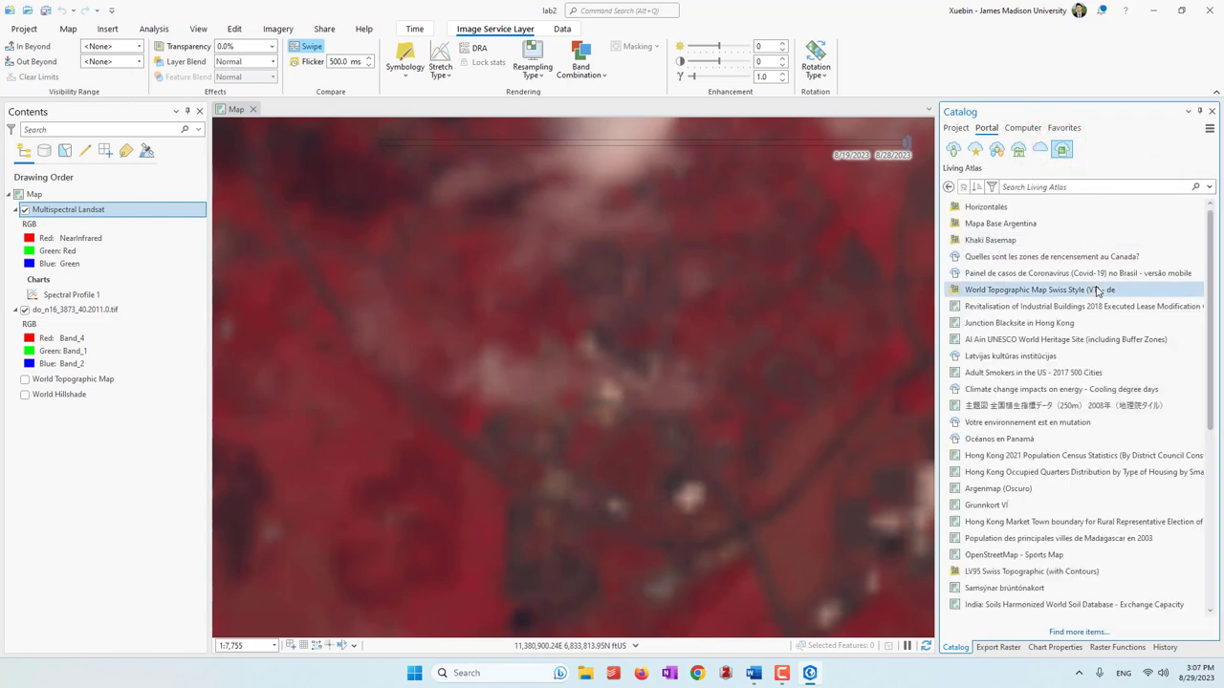
mouse_move(1098, 292)
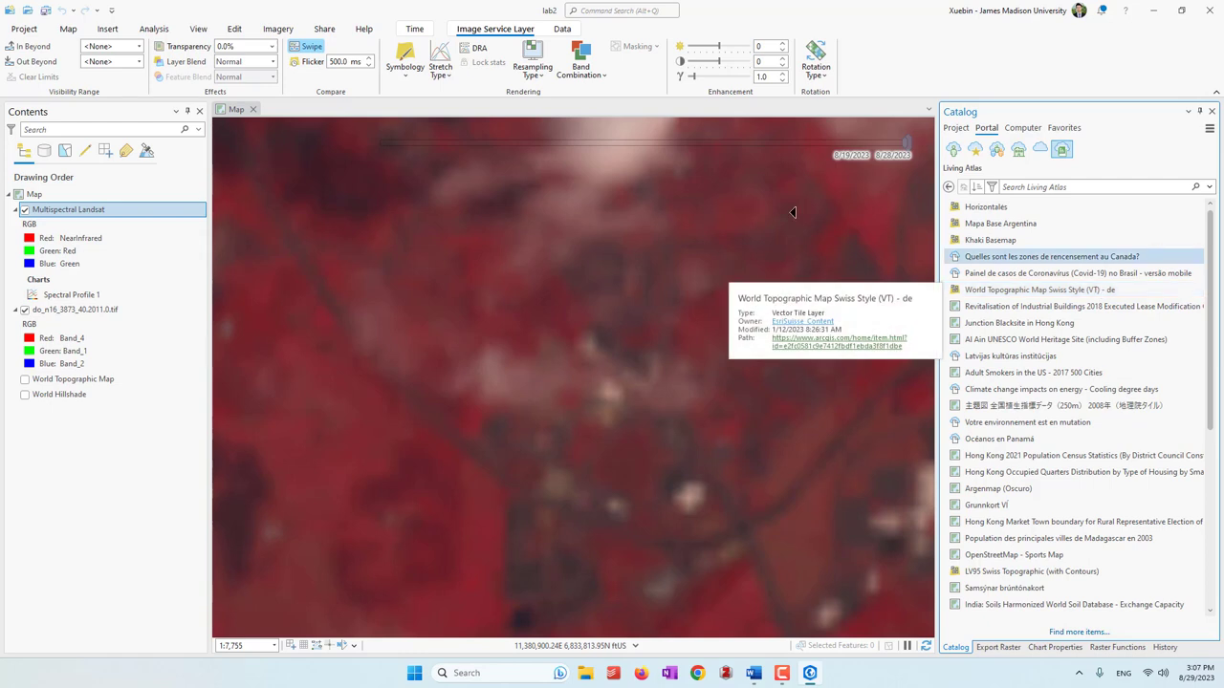
Review the band combinations and processing templates available for the Multispectral Landsat layer without applying any
click(588, 81)
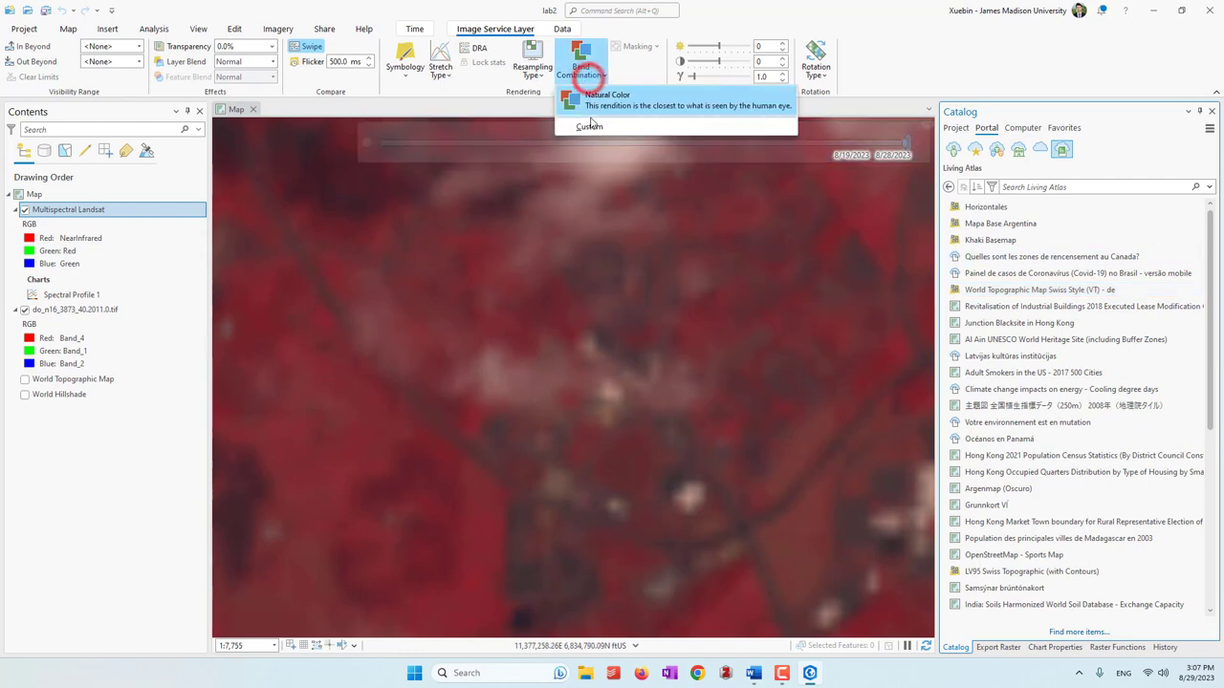
click(483, 87)
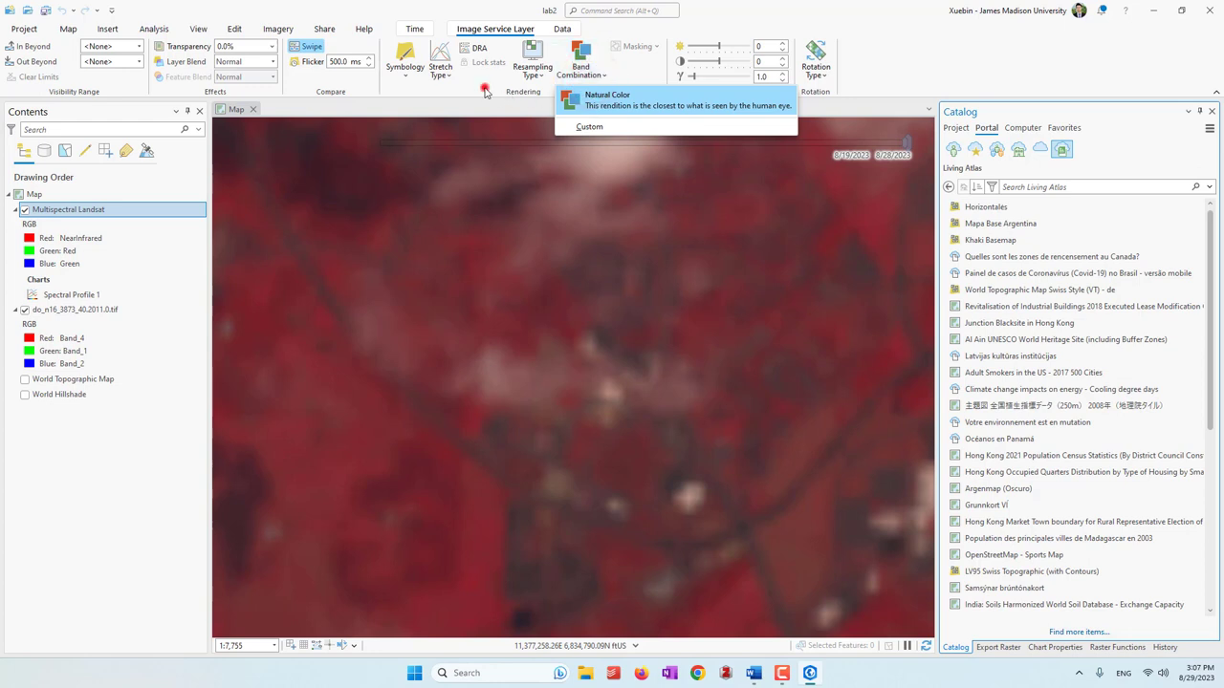
click(562, 29)
click(580, 82)
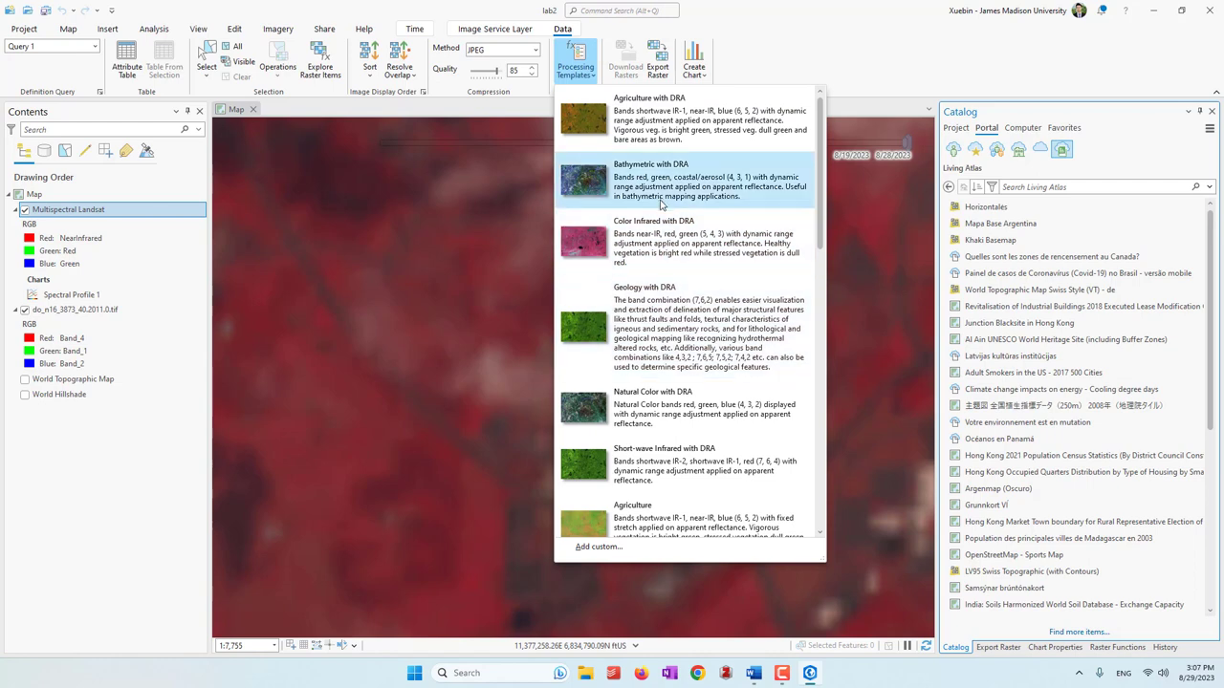
scroll(650, 363, down, 3)
scroll(647, 427, down, 2)
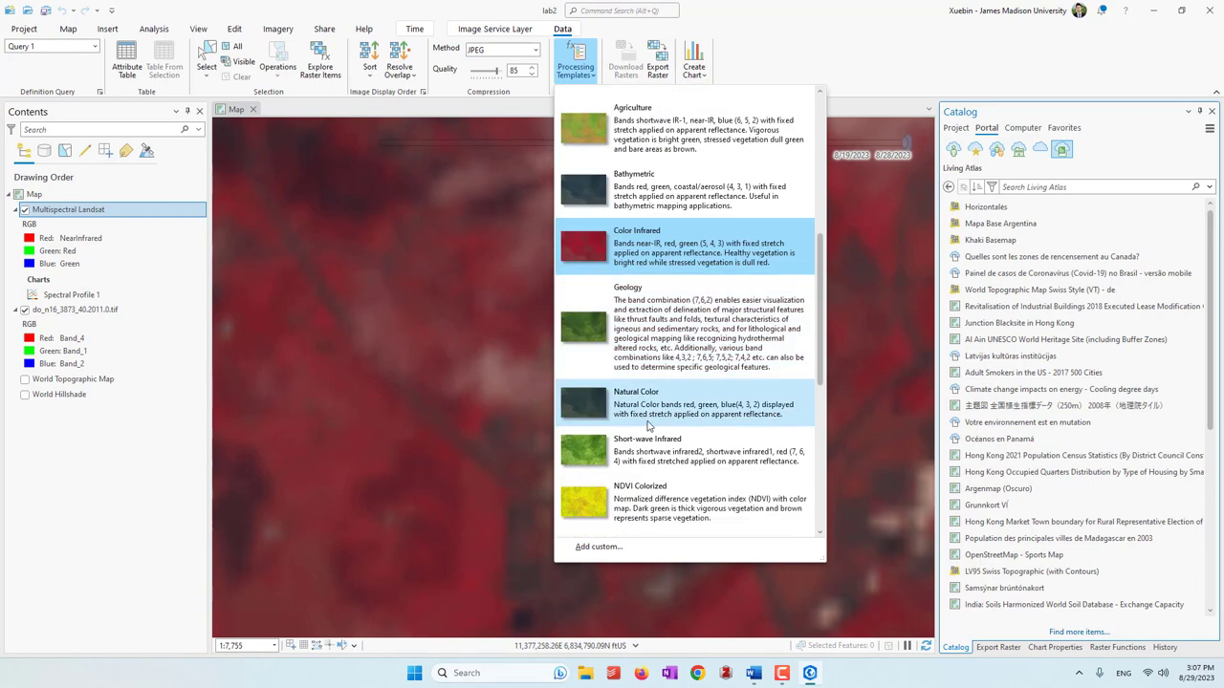
scroll(647, 427, up, 1)
click(815, 50)
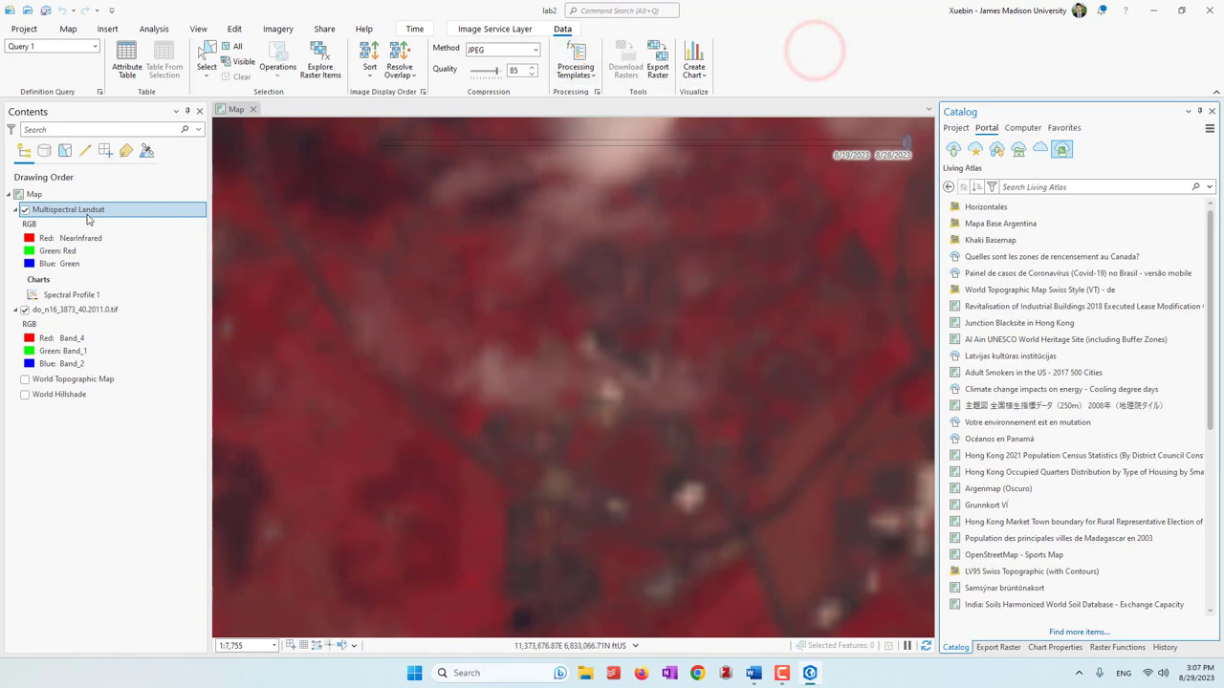
View the Multispectral Landsat layer's source properties, then check its metadata options and available chart types
right_click(88, 213)
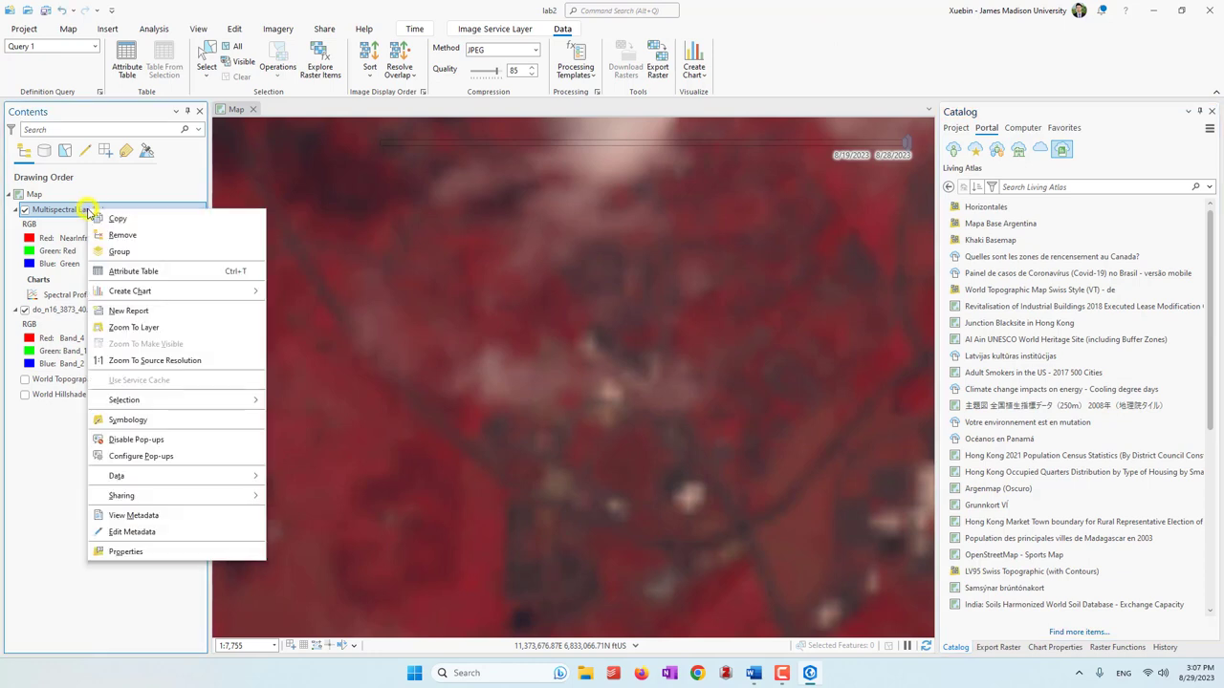
click(129, 552)
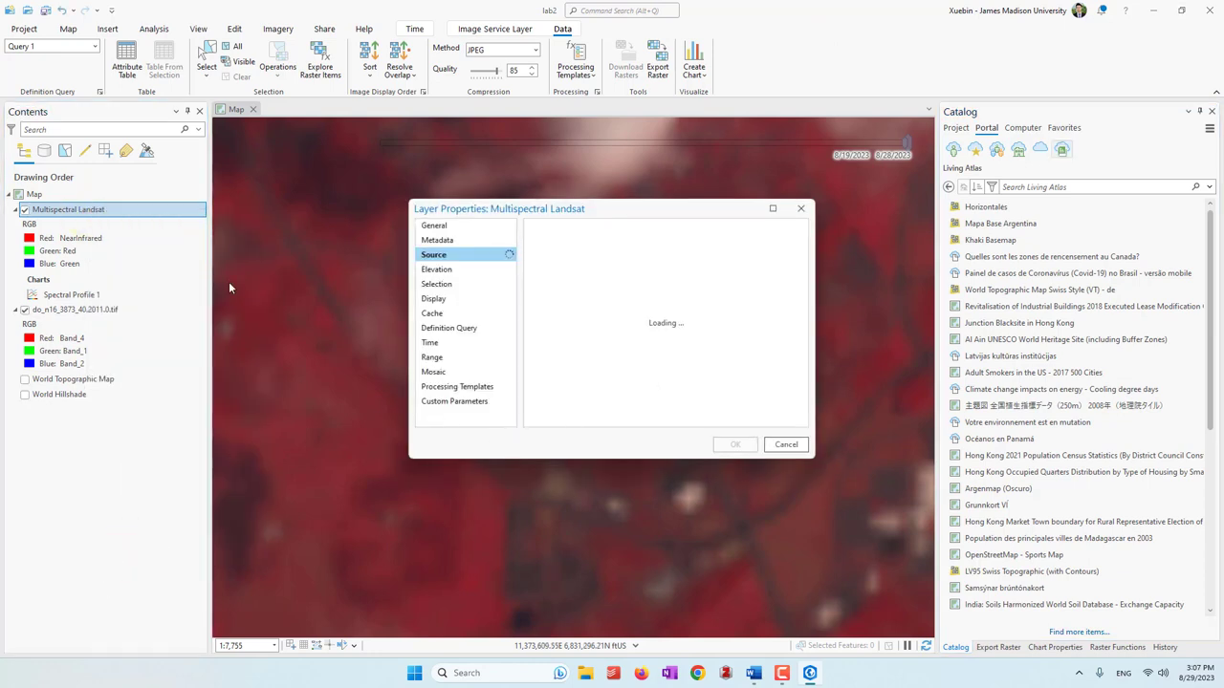
click(774, 441)
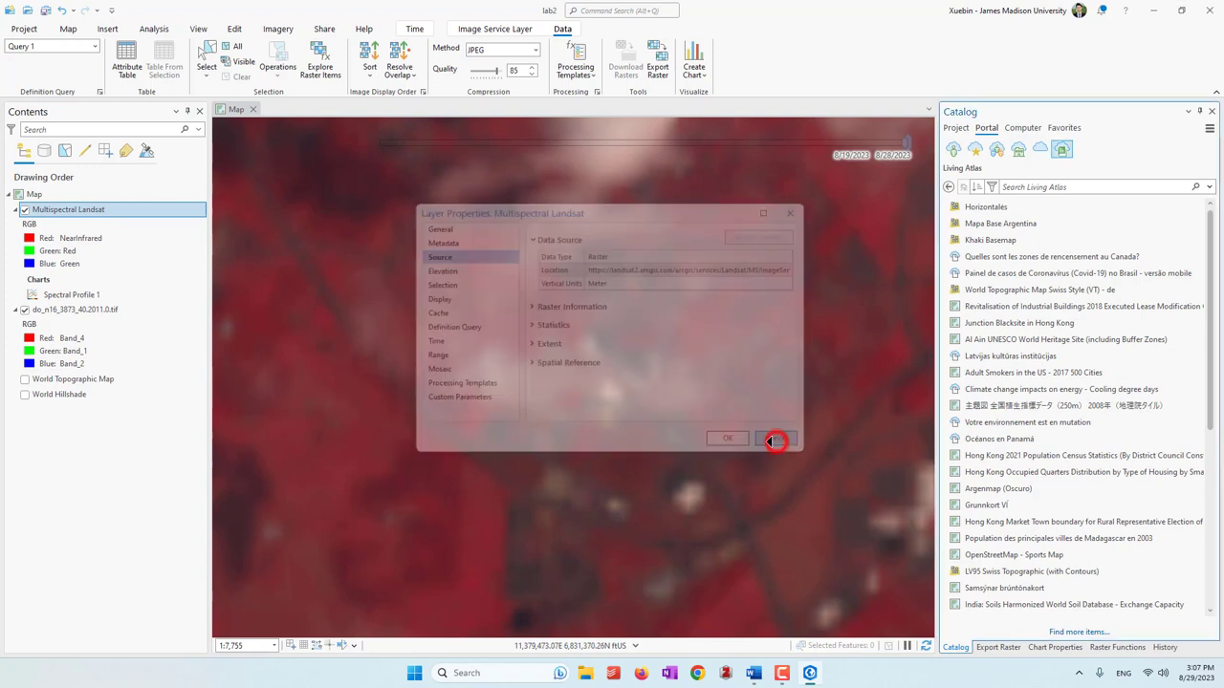
right_click(95, 209)
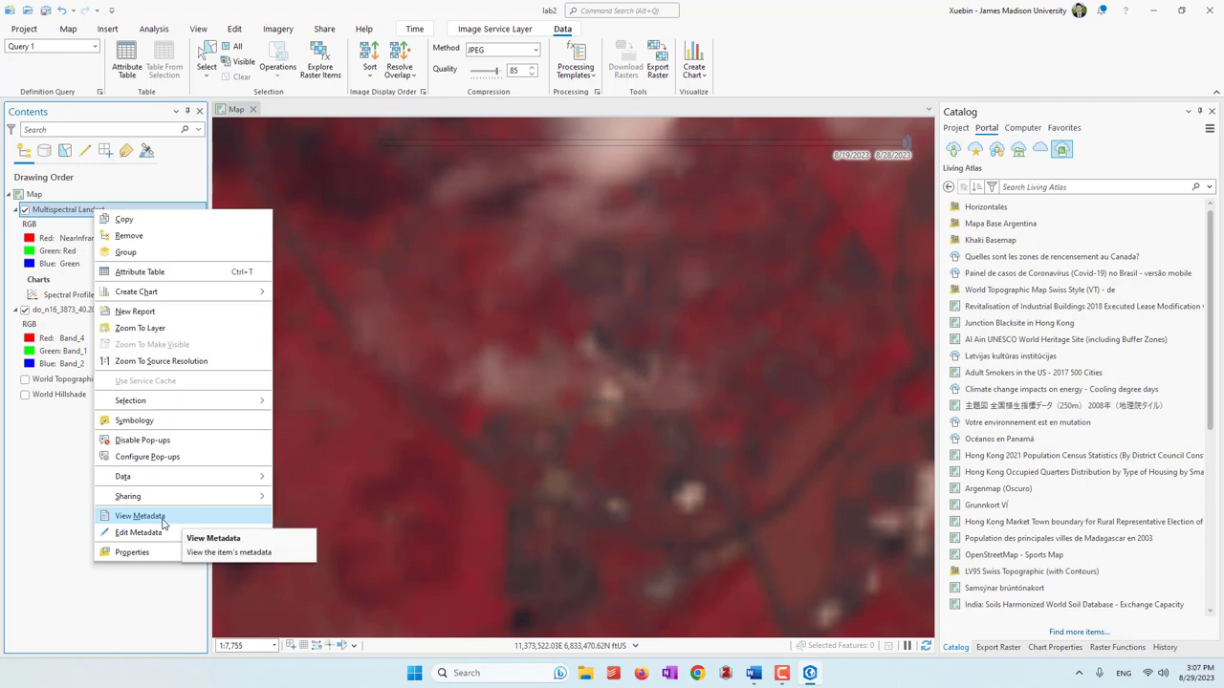
click(35, 537)
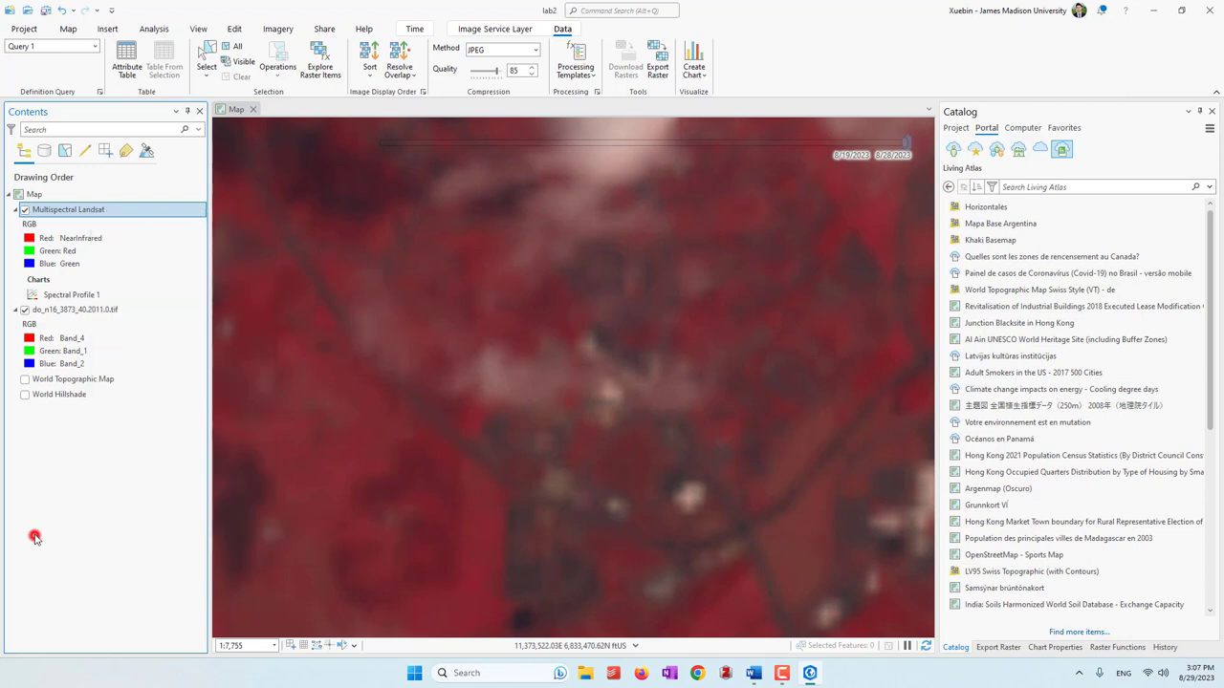
click(684, 78)
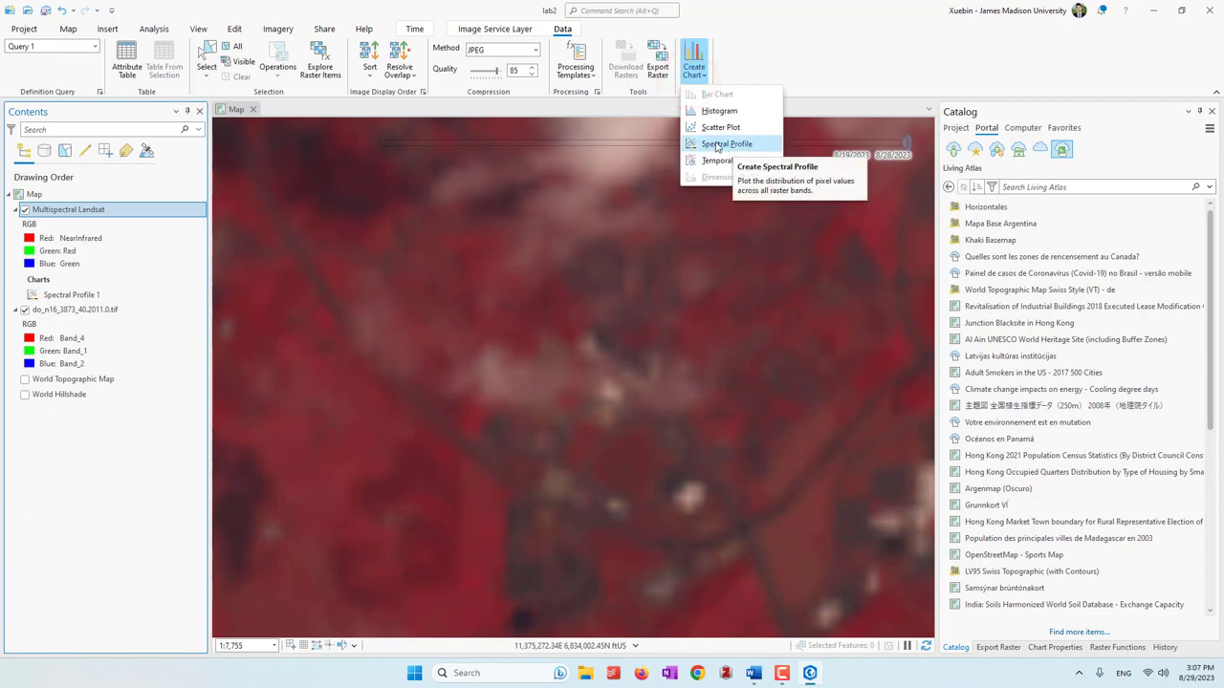
Swipe the Multispectral Landsat layer vertically to reveal the aerial image beneath it
click(467, 26)
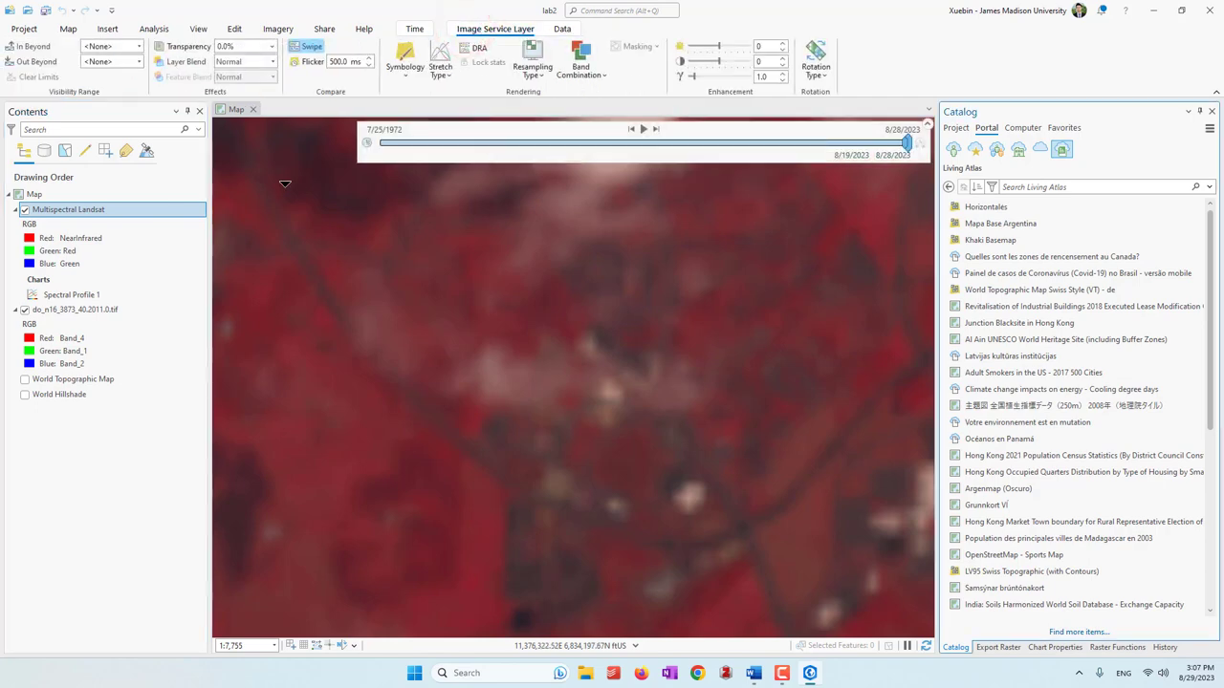
click(308, 54)
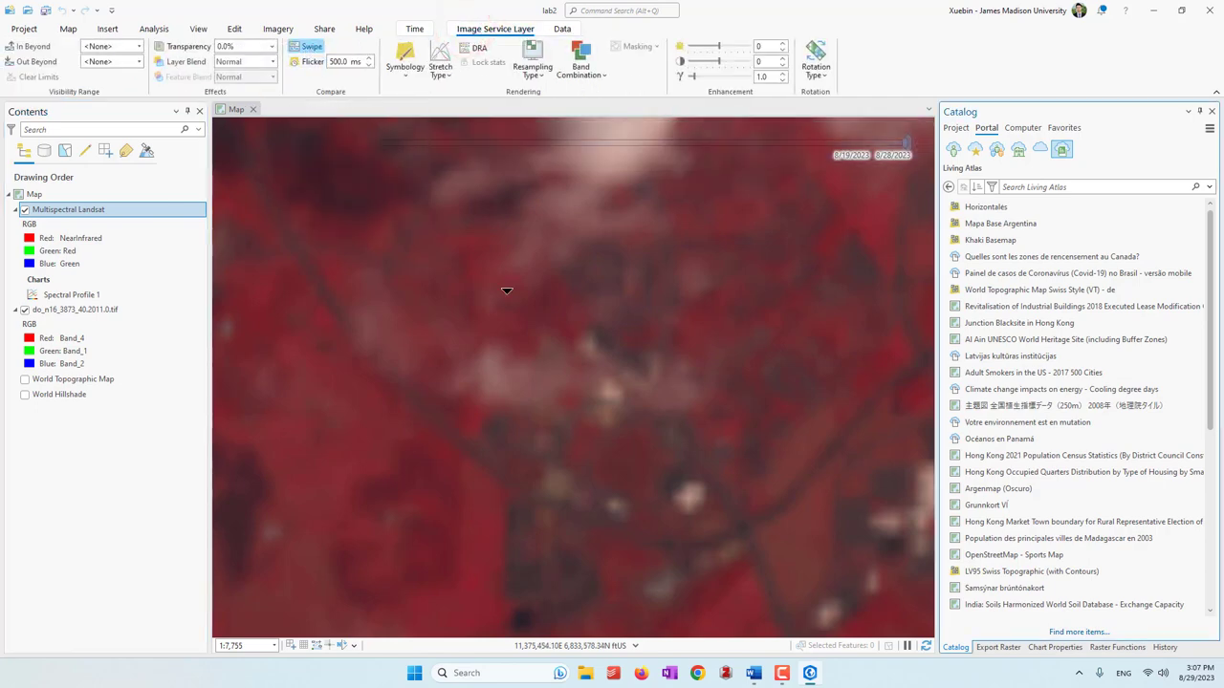
drag(535, 211, 589, 174)
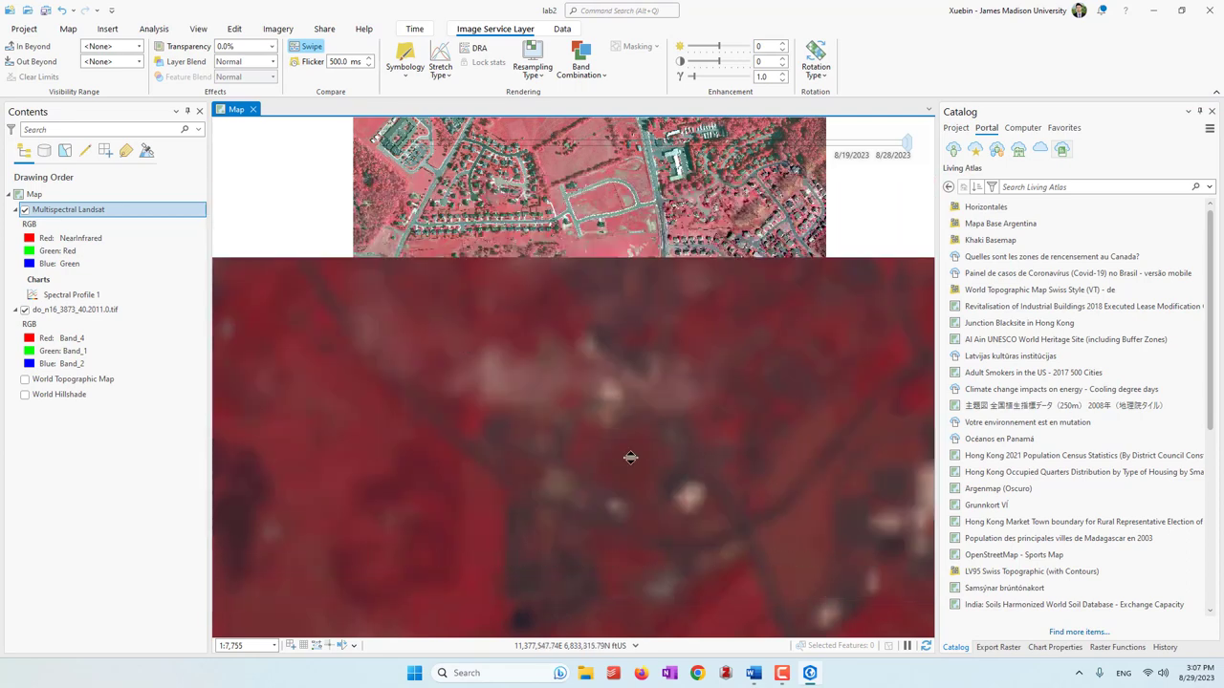